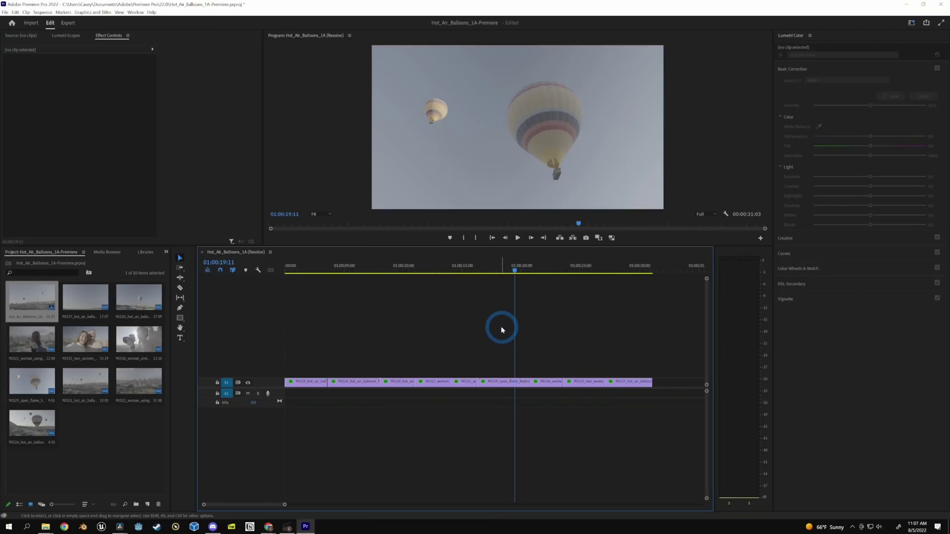
drag(308, 273, 589, 311)
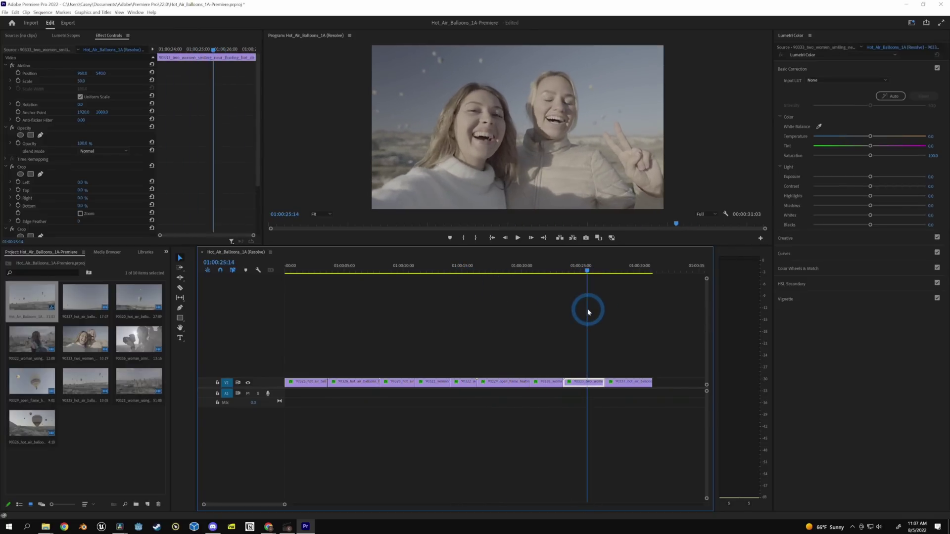
click(586, 312)
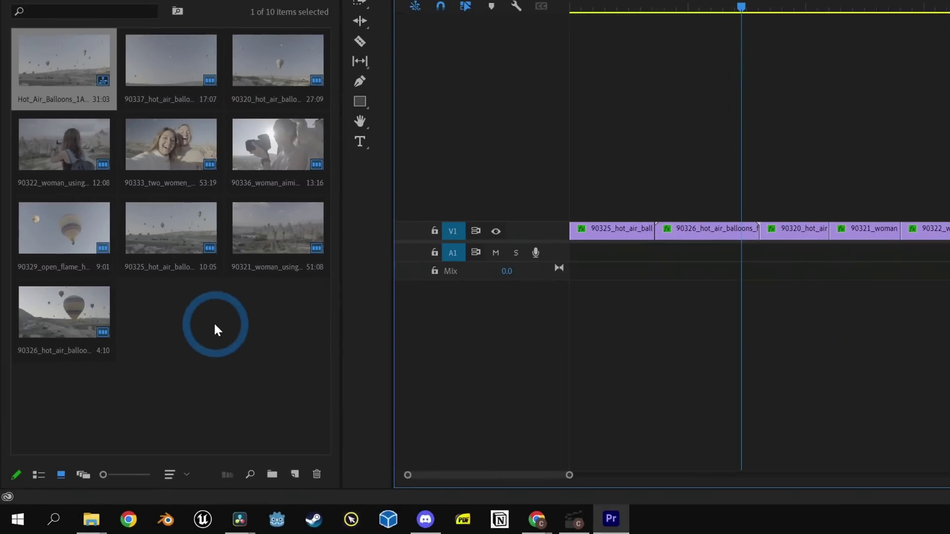
Create a new adjustment layer in the project with the default settings.
right_click(177, 317)
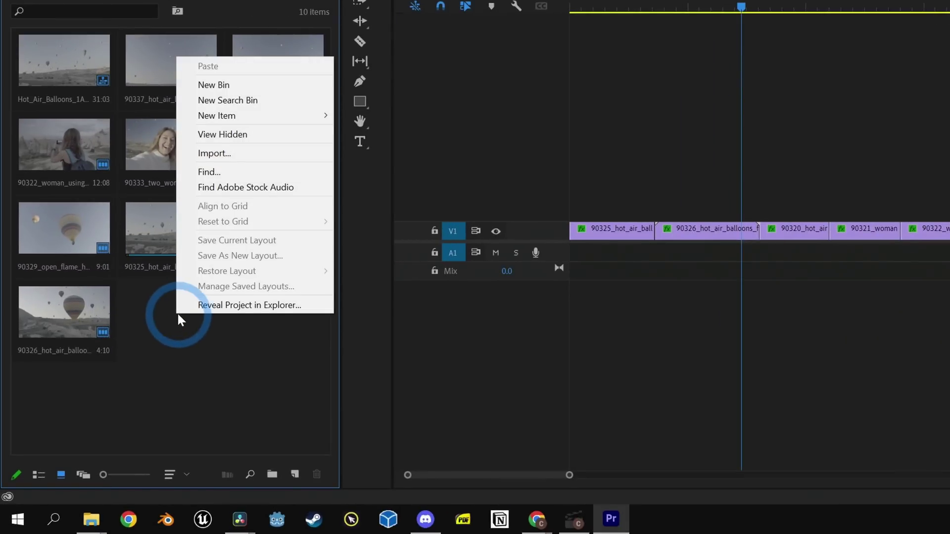
mouse_move(313, 244)
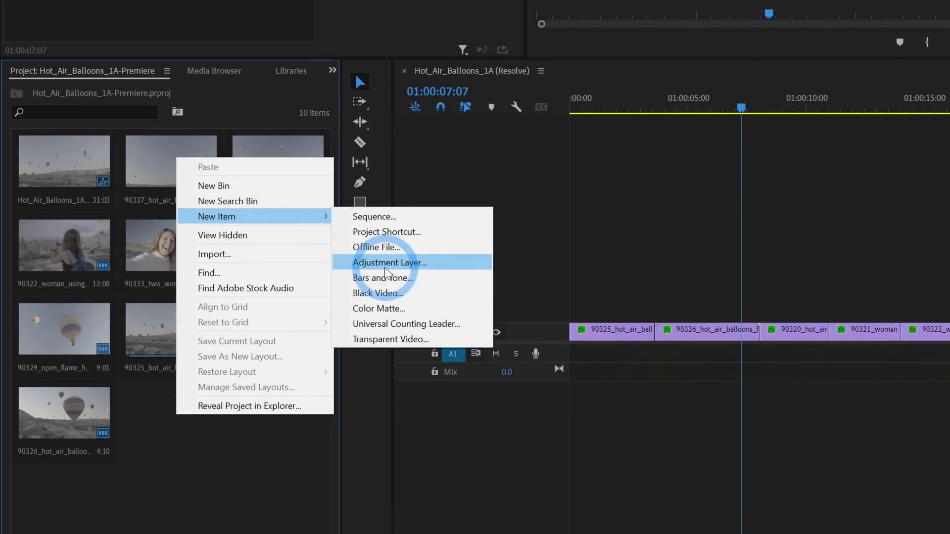
click(385, 267)
click(475, 269)
Place the adjustment layer on V2 at the start of the sequence and extend it over all the clips.
drag(171, 423, 571, 309)
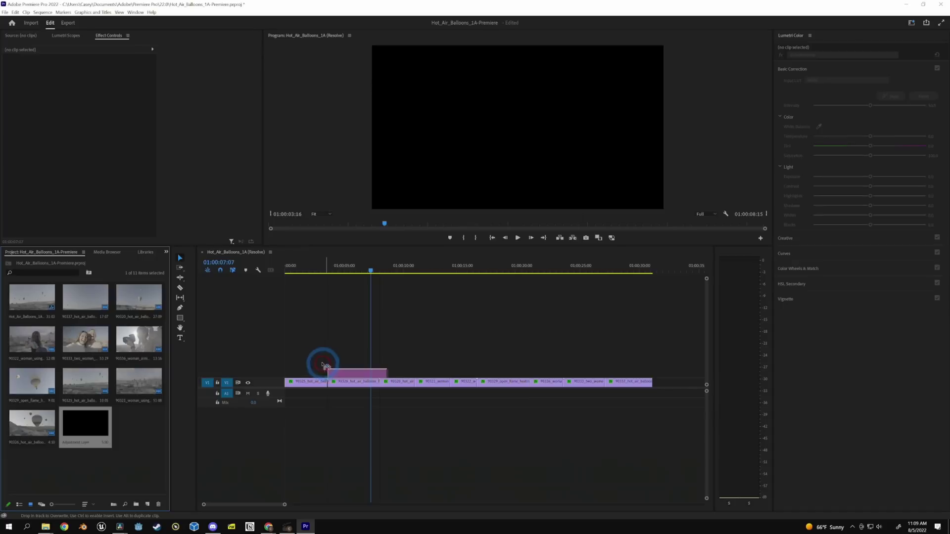
drag(268, 372, 280, 374)
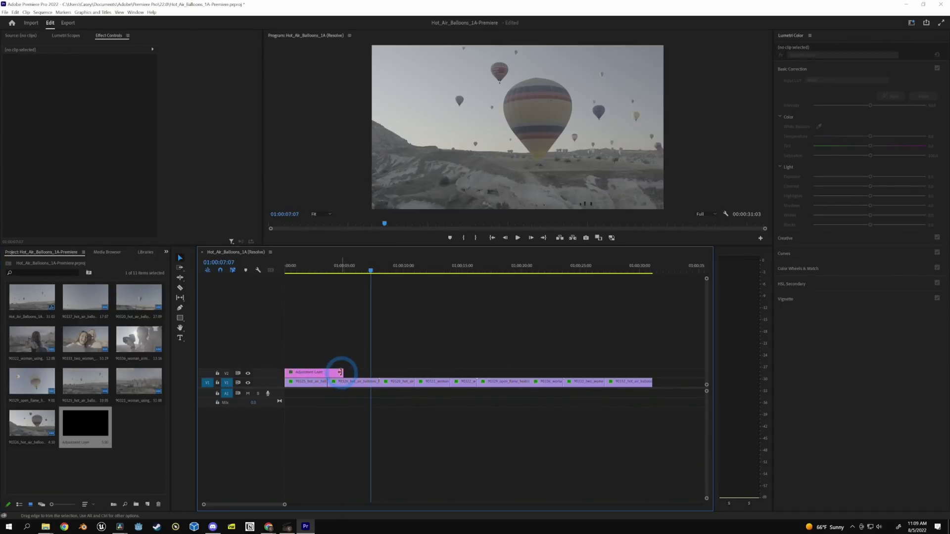
drag(343, 373, 652, 374)
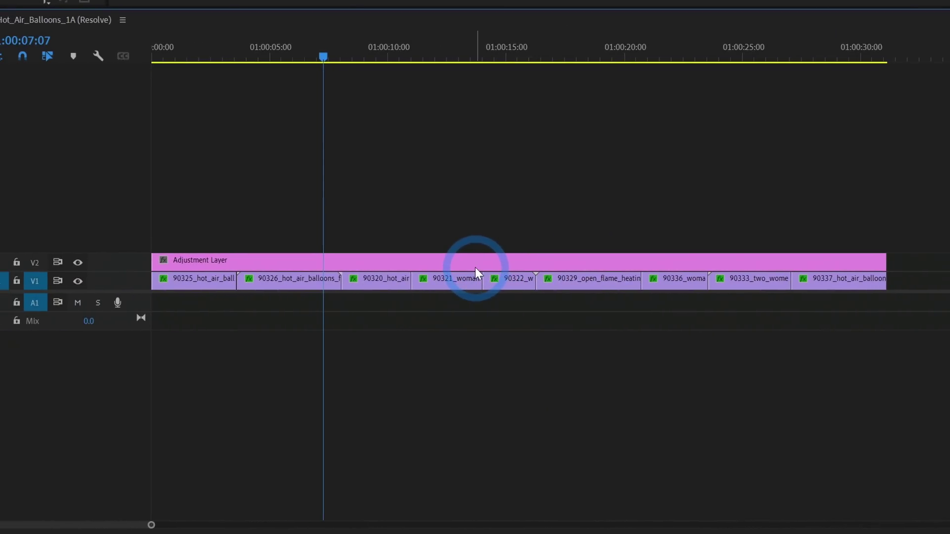
Load GC_S-Log3_to_Rec709.cube as the Creative look on the adjustment layer.
click(475, 268)
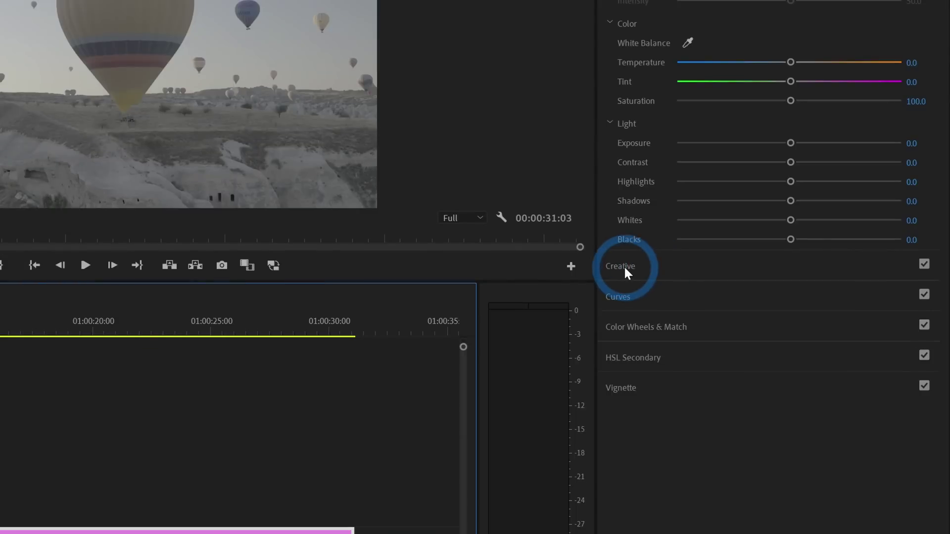
click(787, 238)
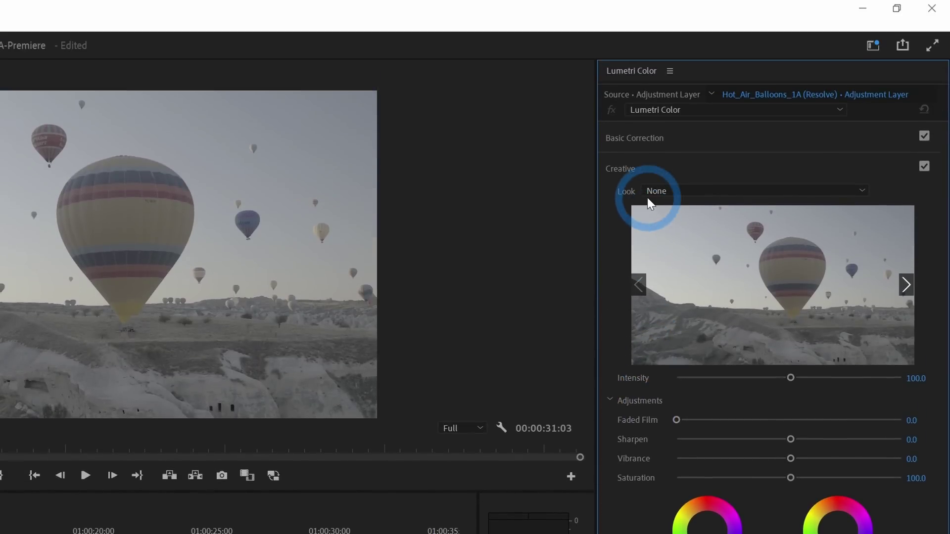
click(669, 190)
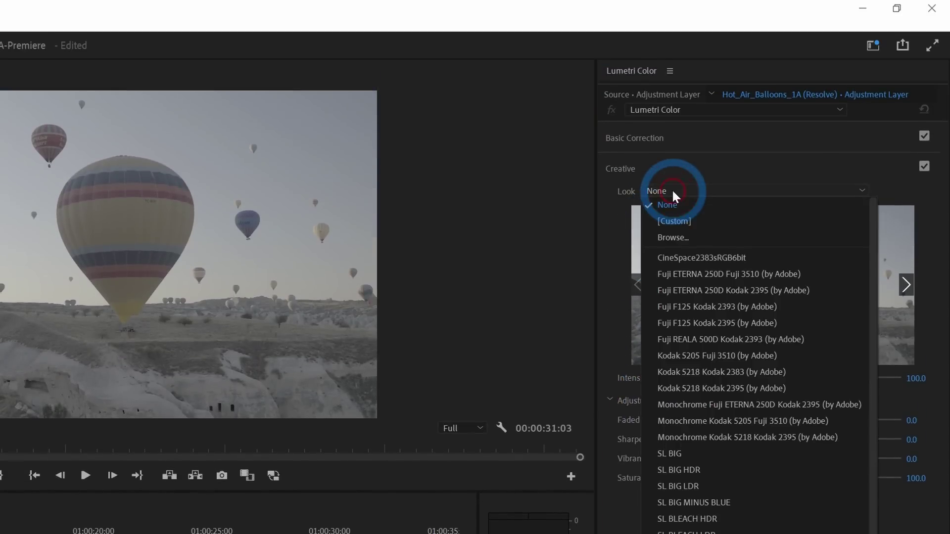
click(681, 237)
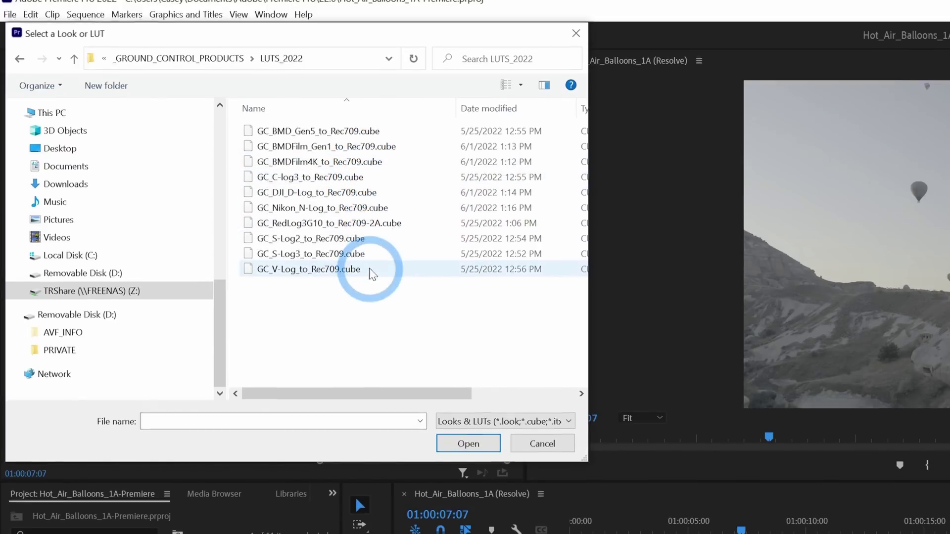
click(376, 265)
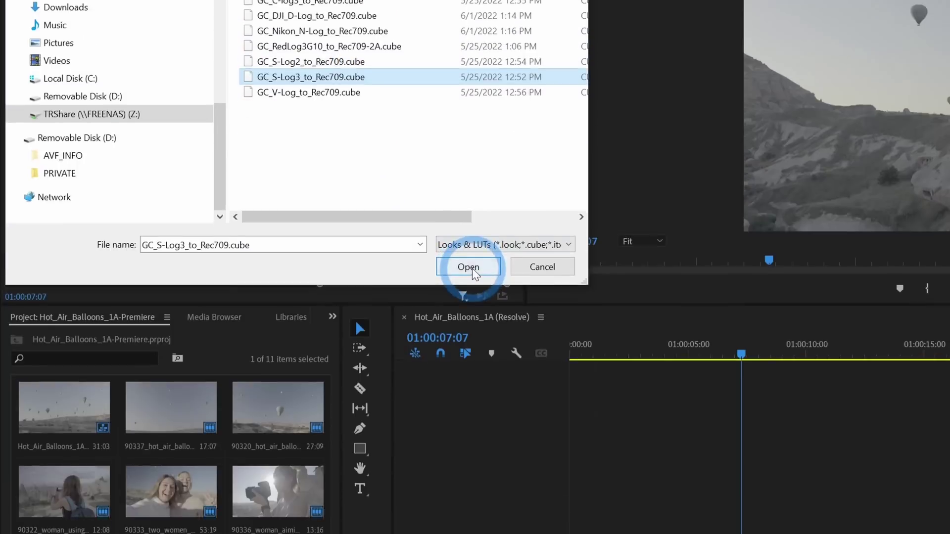
click(472, 455)
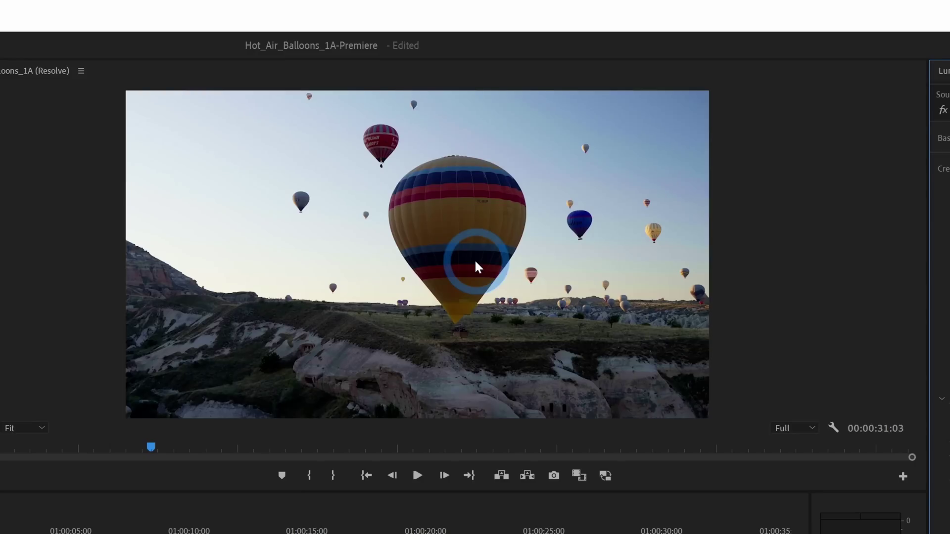
Jump through the clips and play back part of the sequence to review the converted footage.
key(Down)
key(Down)
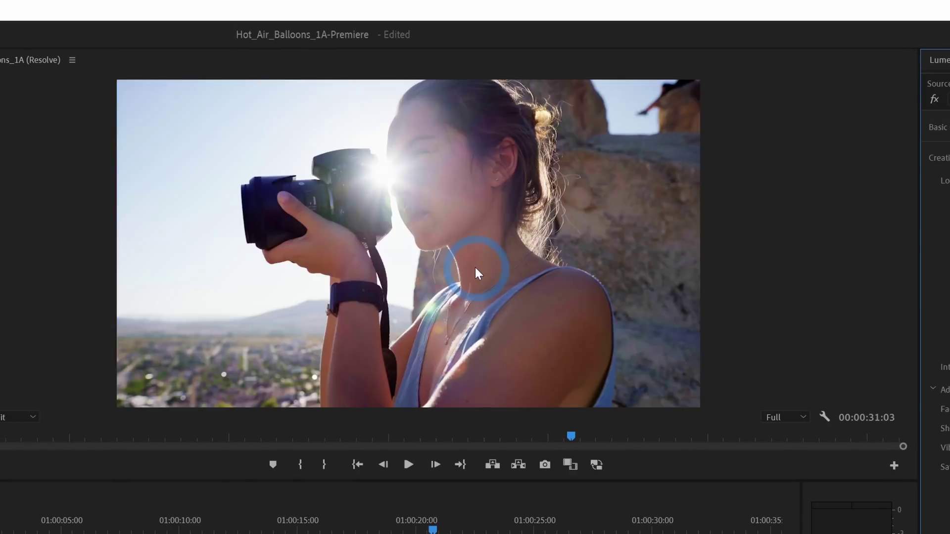
key(space)
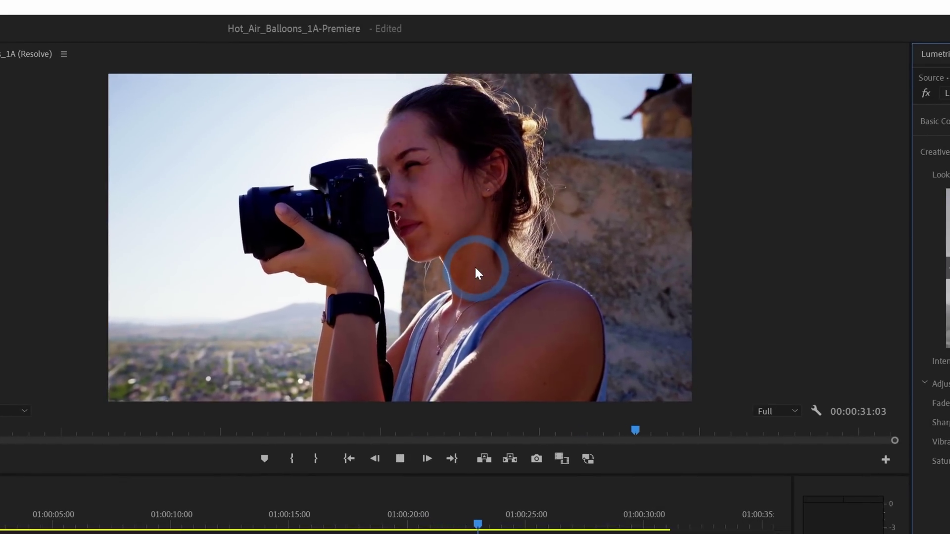
key(space)
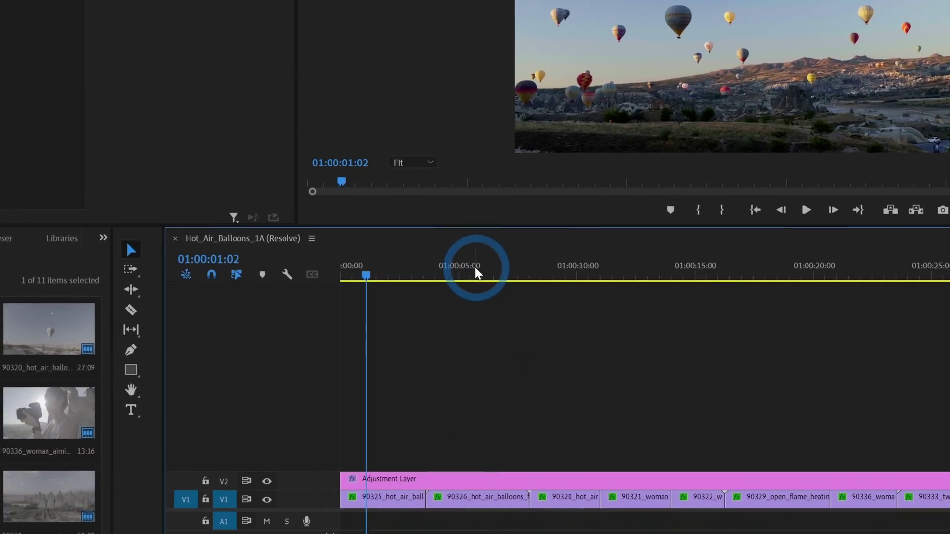
Check the Selection Follows Playhead option for the sequence.
key(Down)
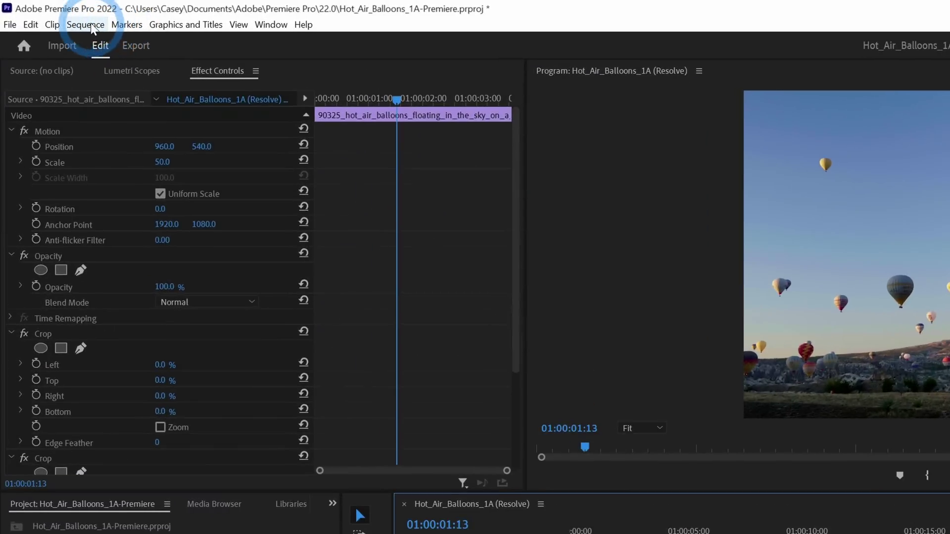
click(85, 25)
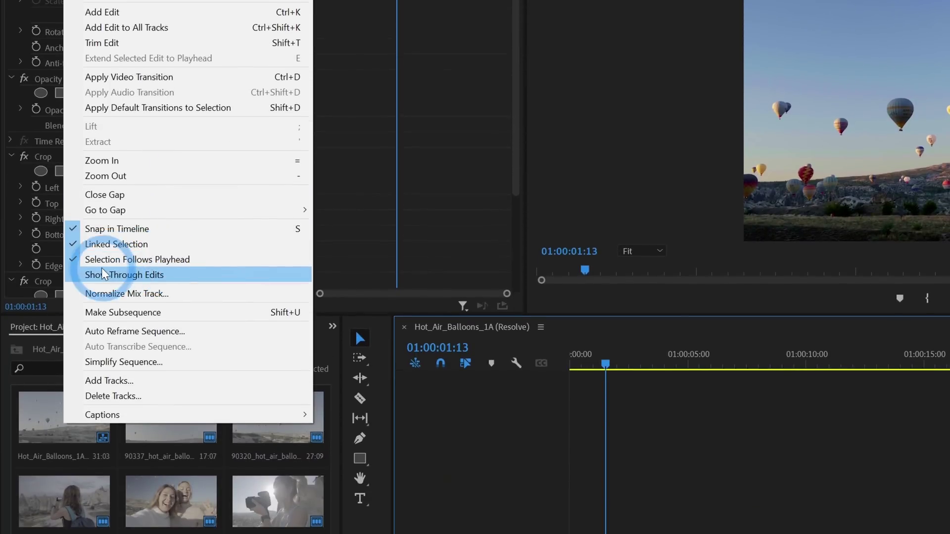
click(88, 267)
click(684, 472)
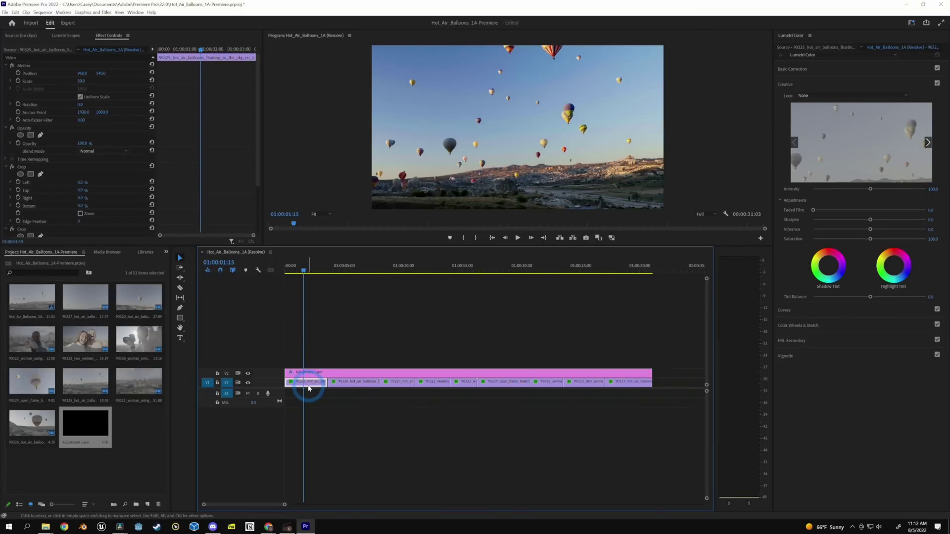
Correct the first balloon clip with exposure 0.2, contrast 7.2, temperature 7.2 and saturation 105.9.
click(593, 105)
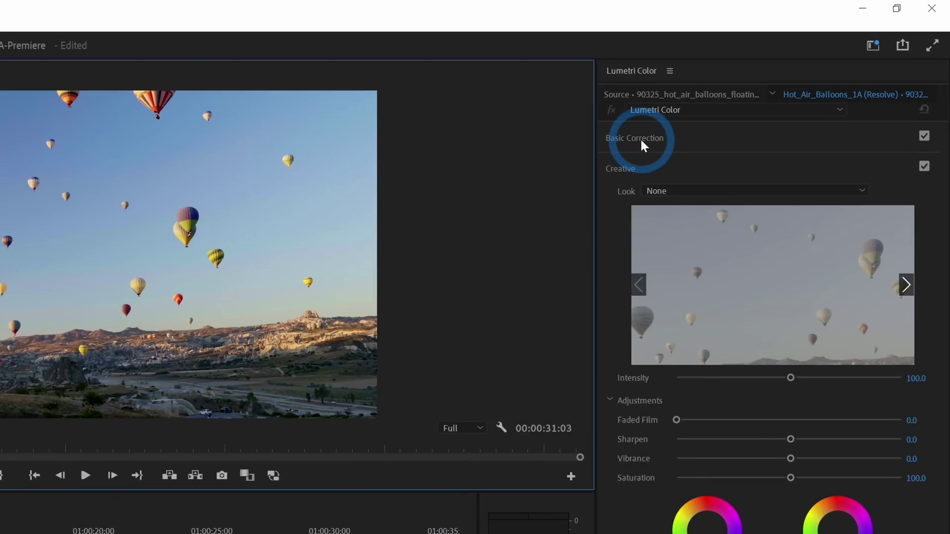
click(795, 69)
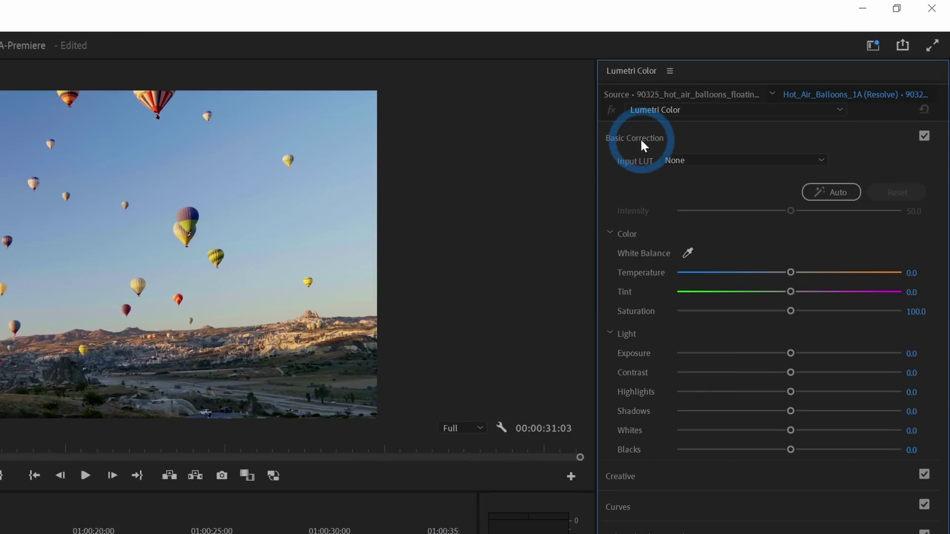
click(764, 351)
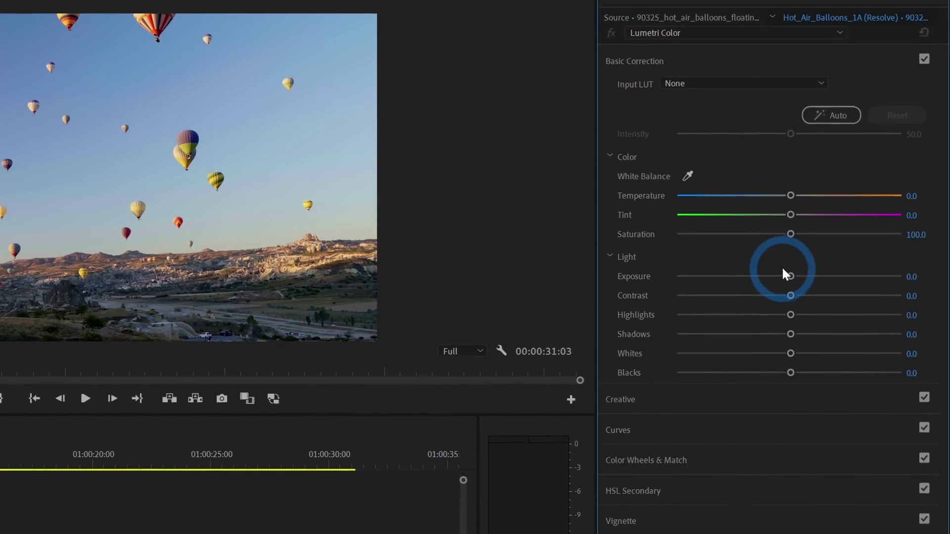
drag(794, 270, 795, 272)
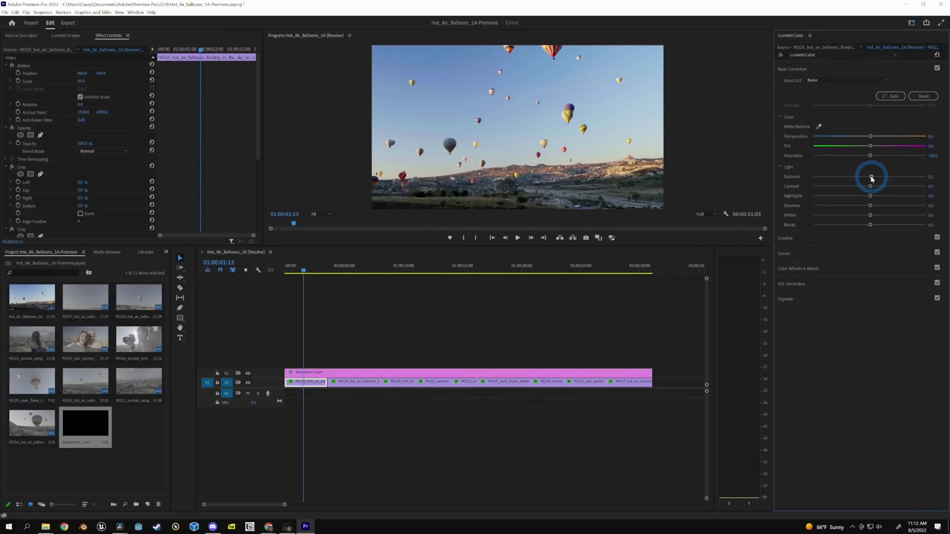
drag(871, 187, 873, 188)
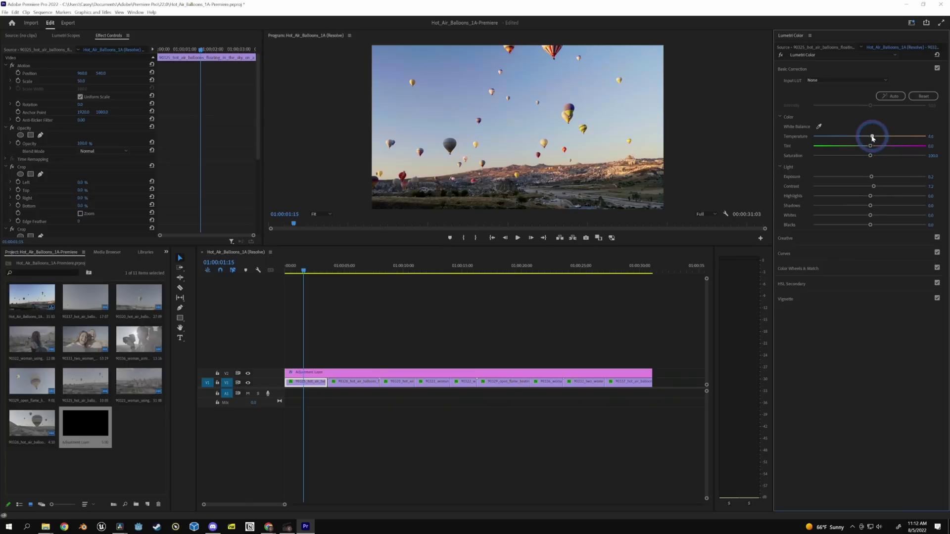
drag(870, 155, 874, 157)
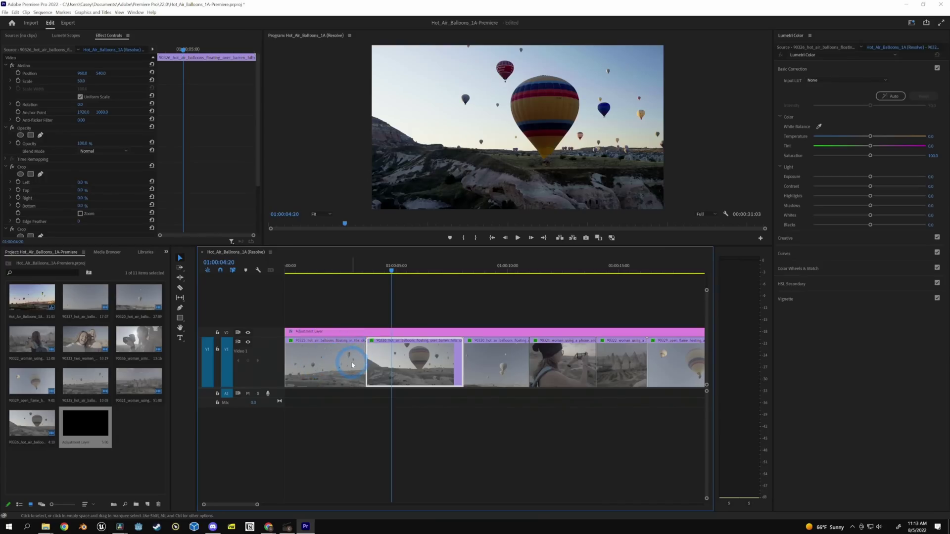
Copy the first clip and paste only its Lumetri Color attribute onto the second clip, excluding motion, opacity, time remapping and crop.
click(326, 372)
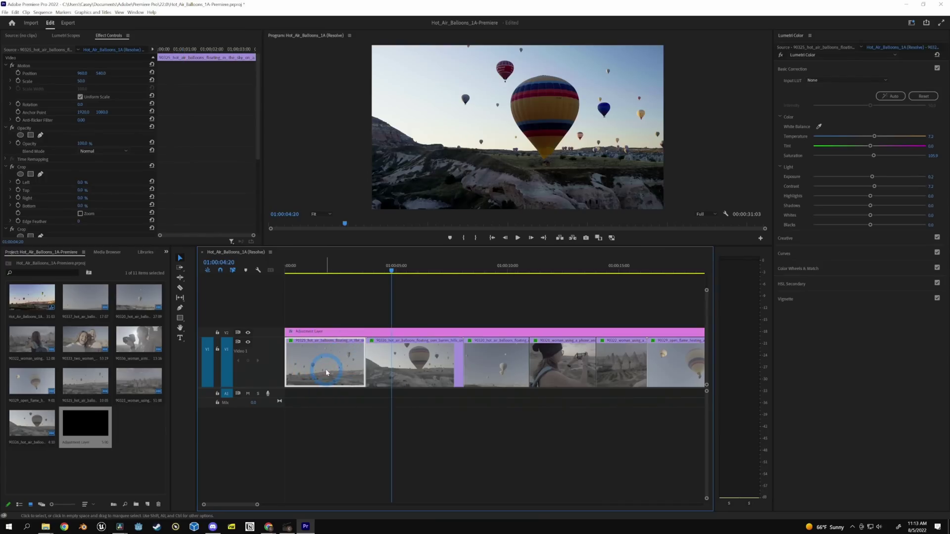
click(418, 370)
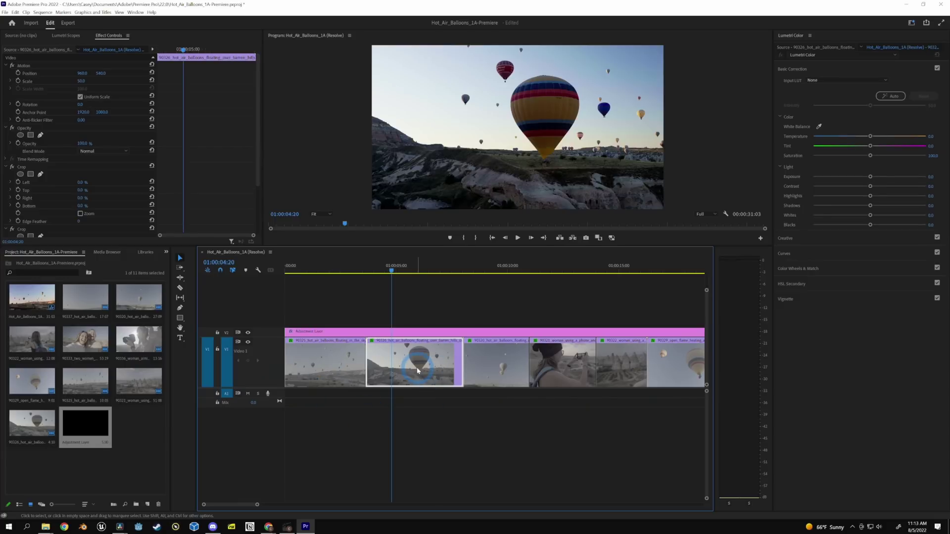
key(ctrl+alt+v)
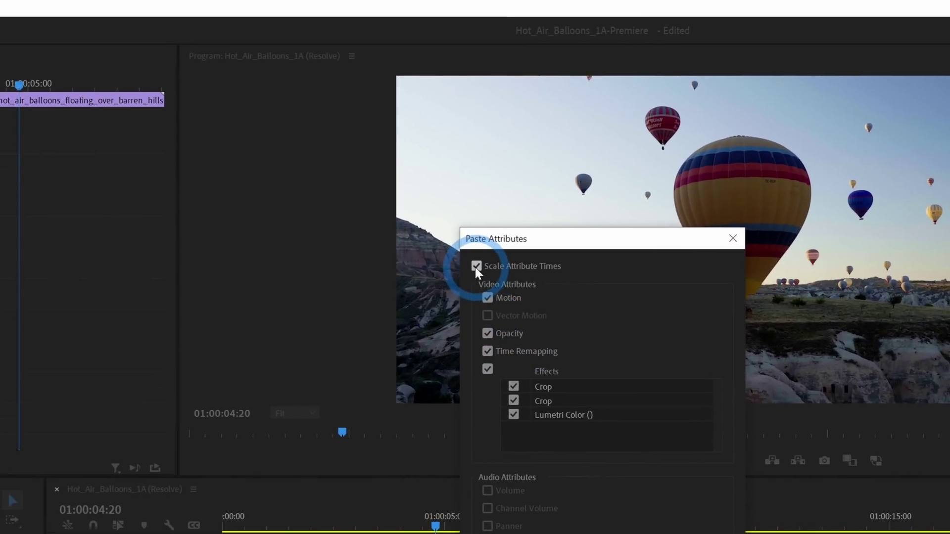
click(412, 189)
click(423, 221)
click(474, 266)
click(474, 283)
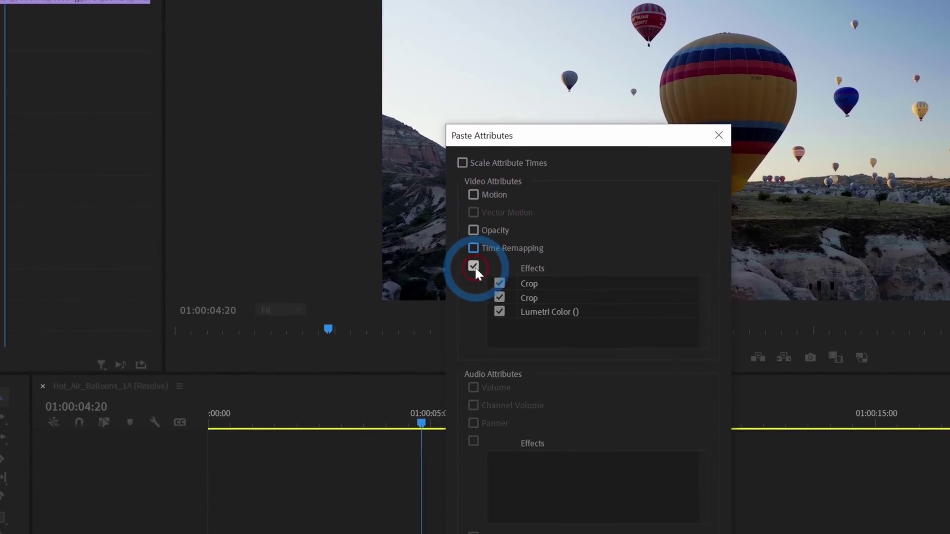
click(474, 301)
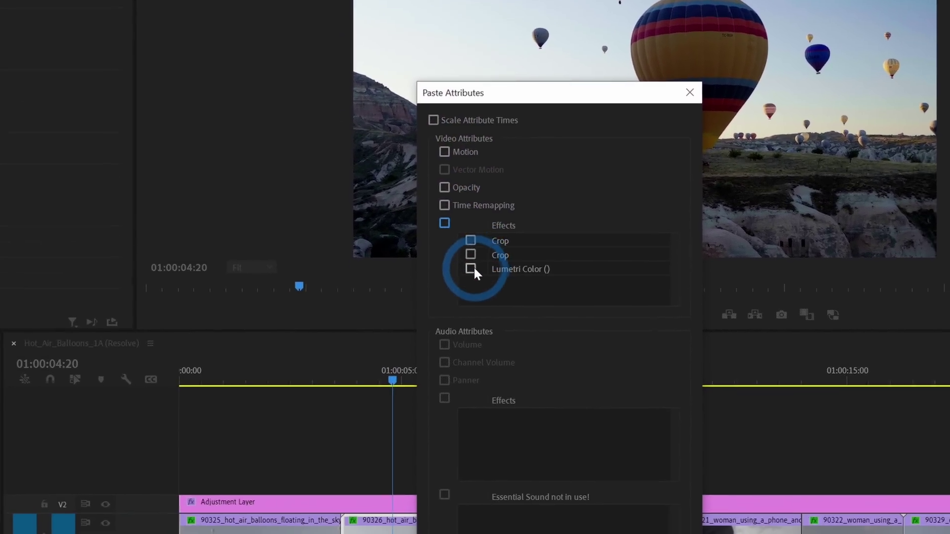
click(471, 269)
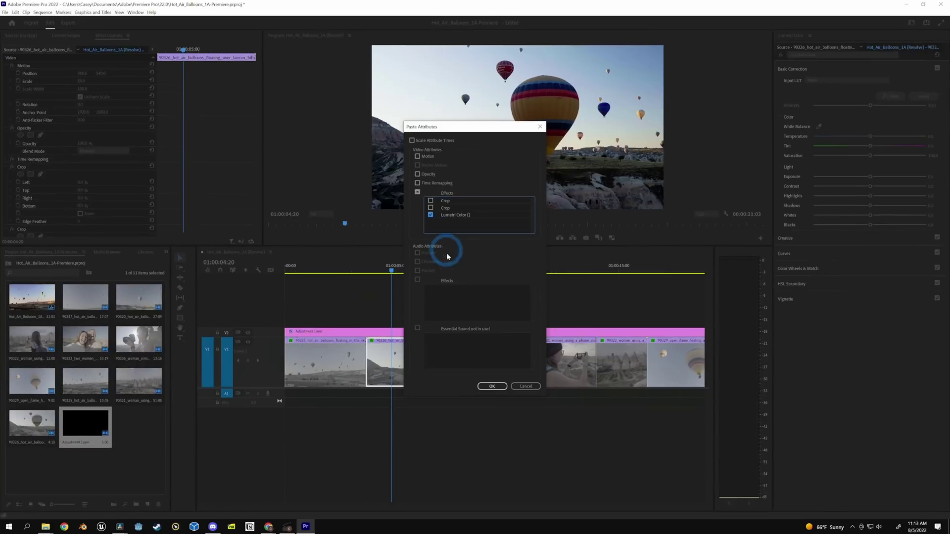
click(492, 386)
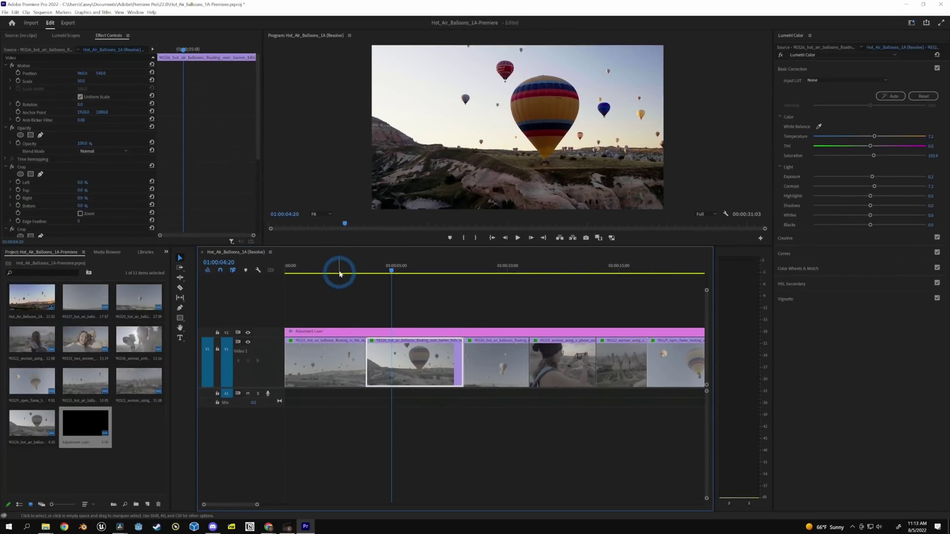
Paste the same Lumetri Color correction onto the third clip, the balloons against the deep blue sky.
drag(340, 274, 479, 283)
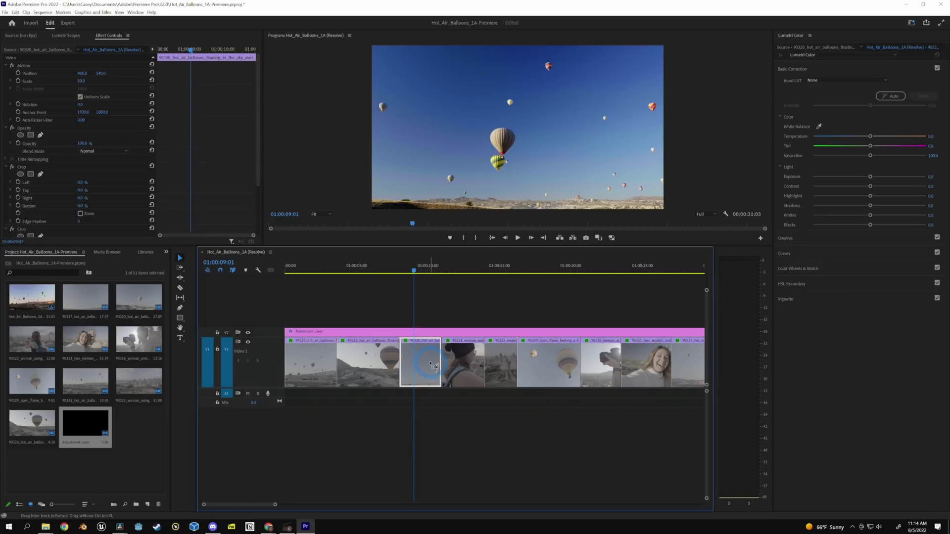
key(ctrl+alt+v)
click(487, 385)
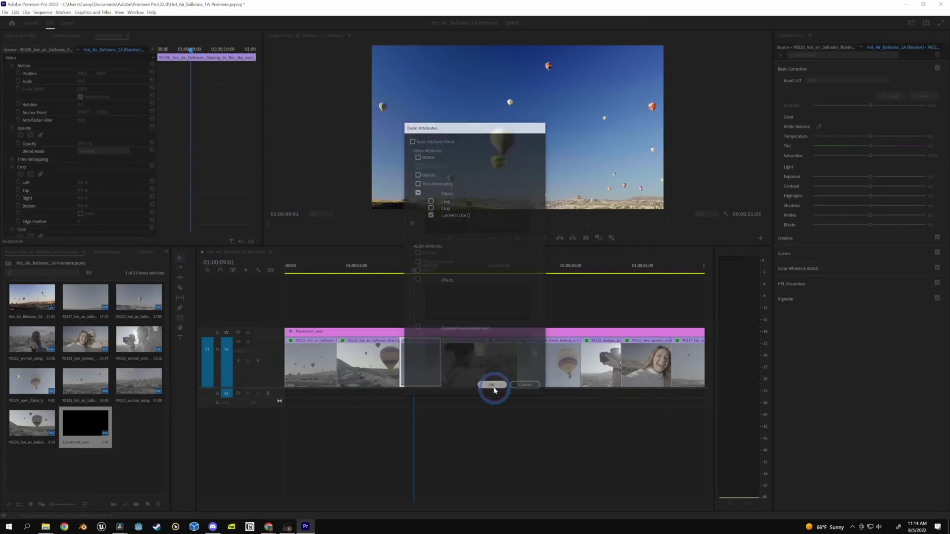
Correct the fourth clip, the woman photographing with a phone, by raising exposure, setting tint to -0.7 and slightly warming the temperature.
click(425, 283)
click(451, 284)
click(527, 126)
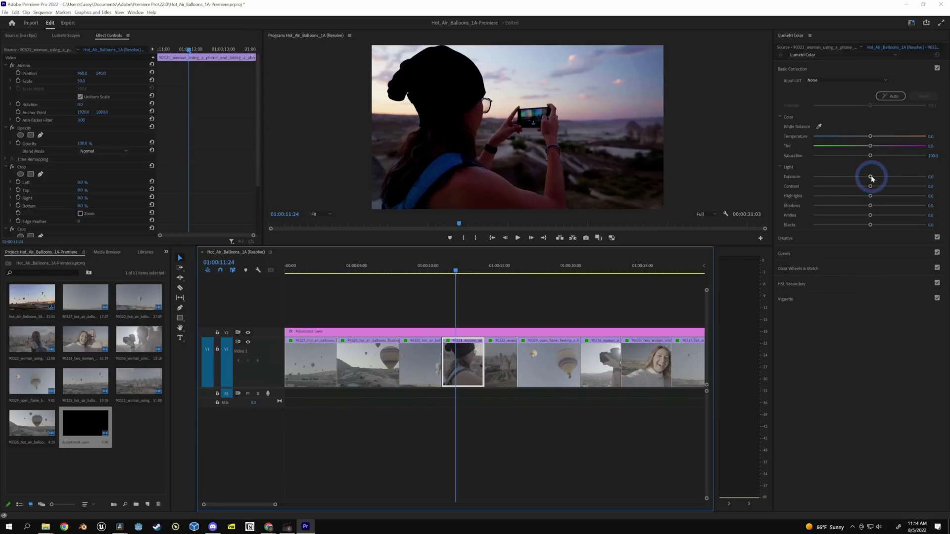
drag(872, 178, 875, 178)
mouse_move(459, 224)
mouse_down()
mouse_move(447, 225)
mouse_move(456, 230)
mouse_up()
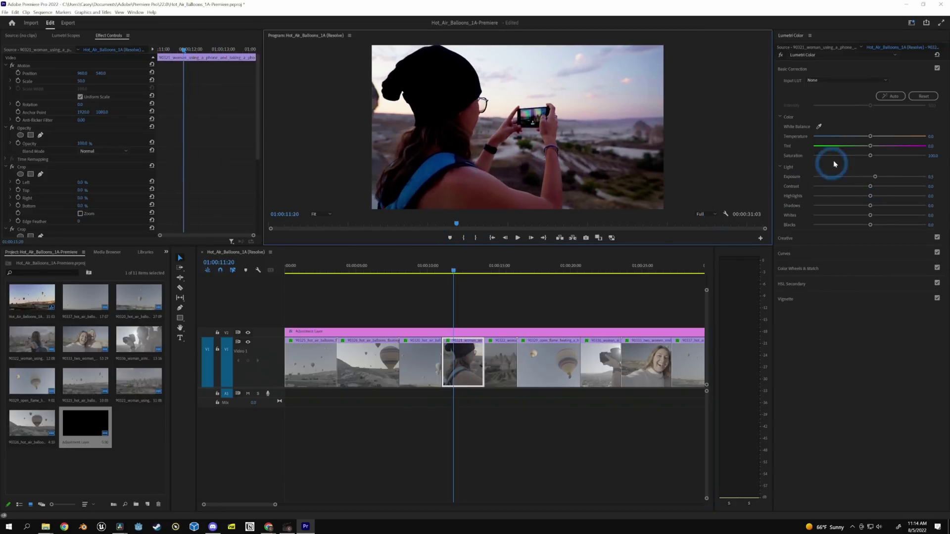
drag(869, 149, 872, 147)
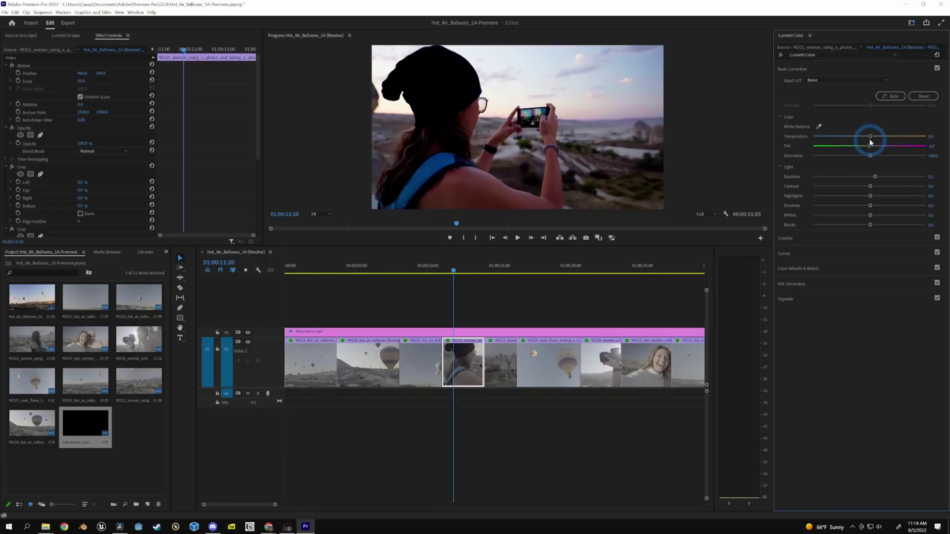
Copy the phone clip's Lumetri Color correction and paste it as an attribute onto the fifth clip, the rock formations.
click(500, 267)
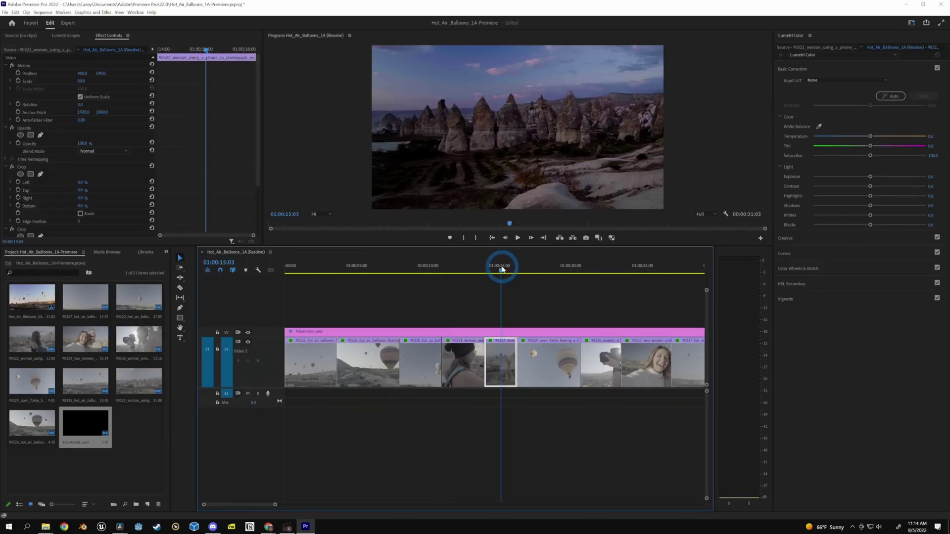
click(461, 362)
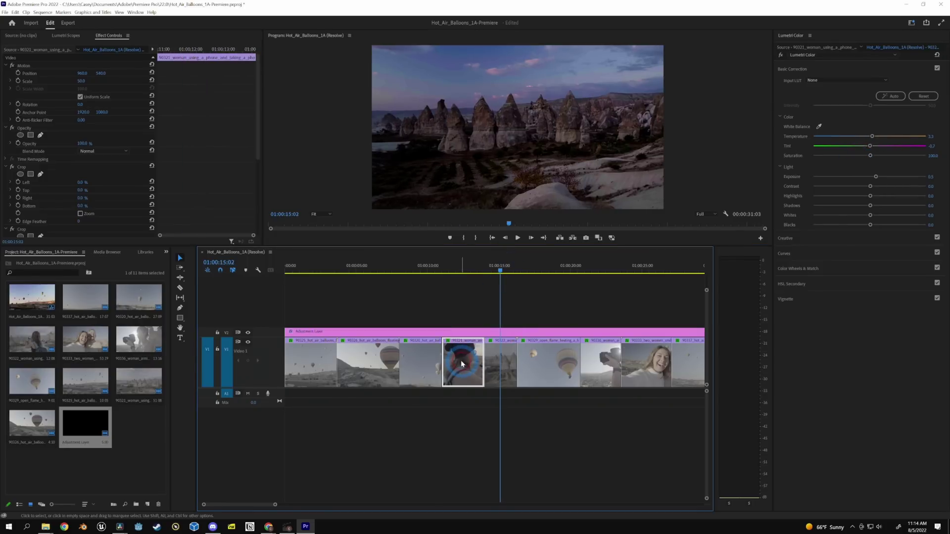
click(501, 377)
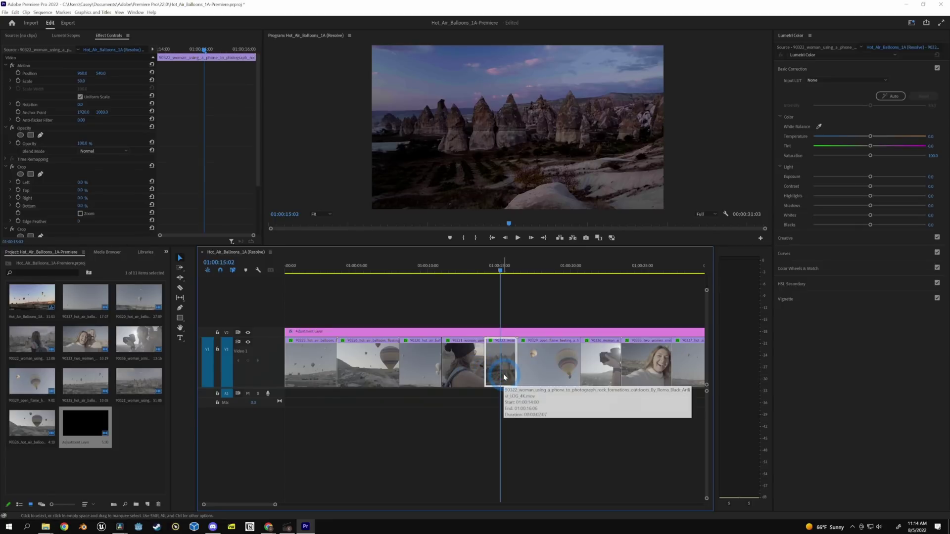
click(507, 388)
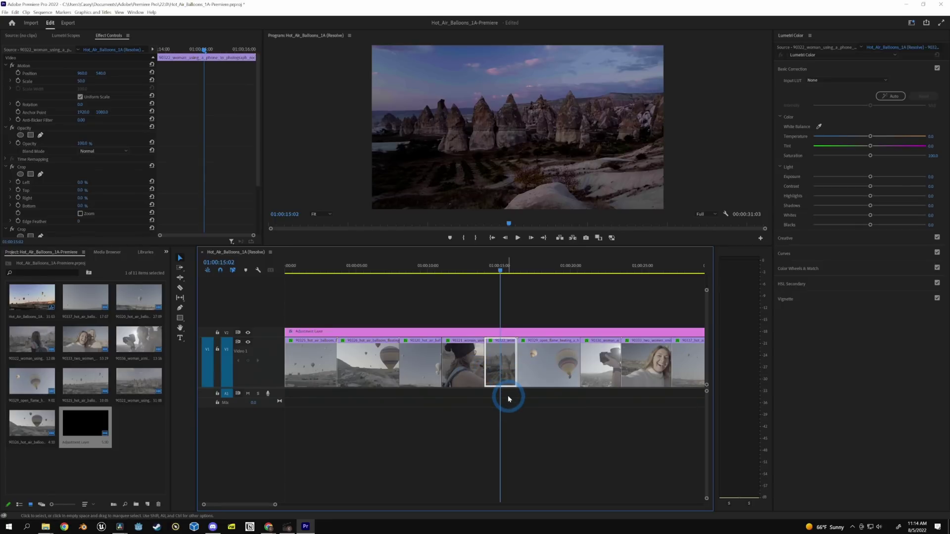
key(ctrl+alt+v)
key(Return)
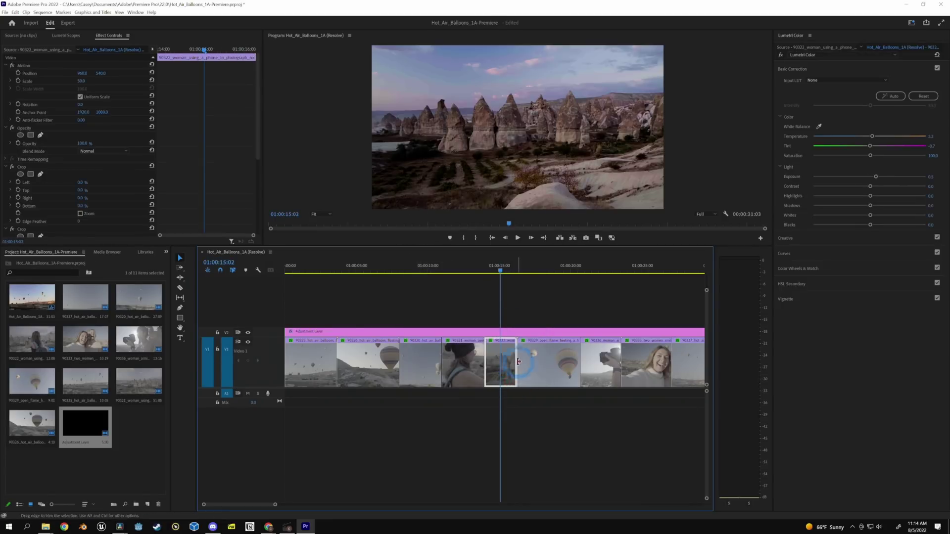
Warm the color temperature of the open-flame balloon clip and of the clip of the woman aiming a camera.
drag(489, 271, 535, 281)
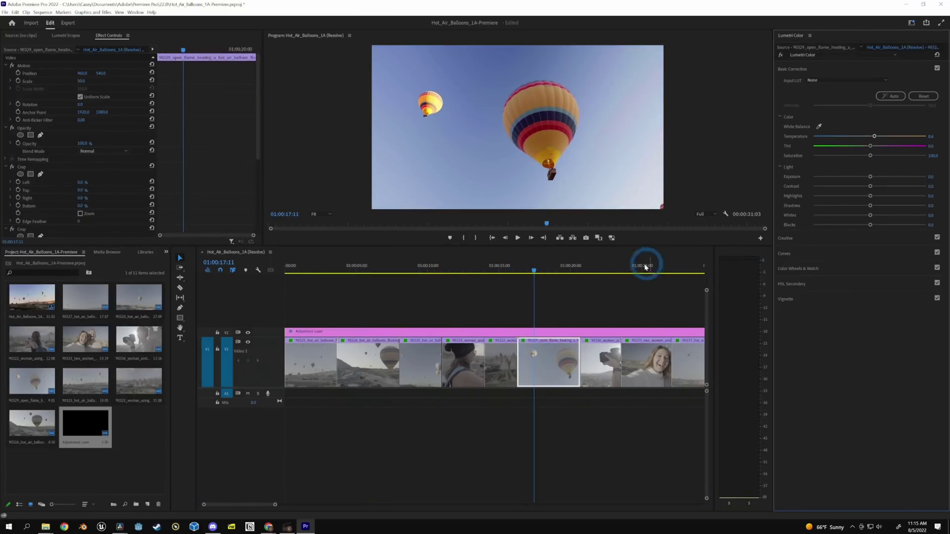
drag(533, 270, 544, 271)
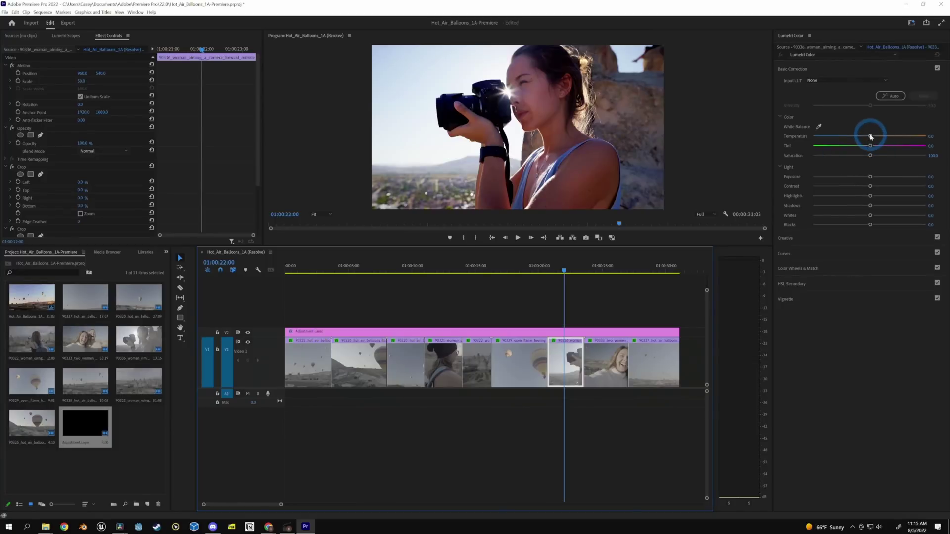
drag(870, 136, 872, 137)
Correct the clip of the two smiling women with temperature -3.3, exposure 0.2 and highlights of about -30.
drag(564, 270, 604, 270)
click(874, 139)
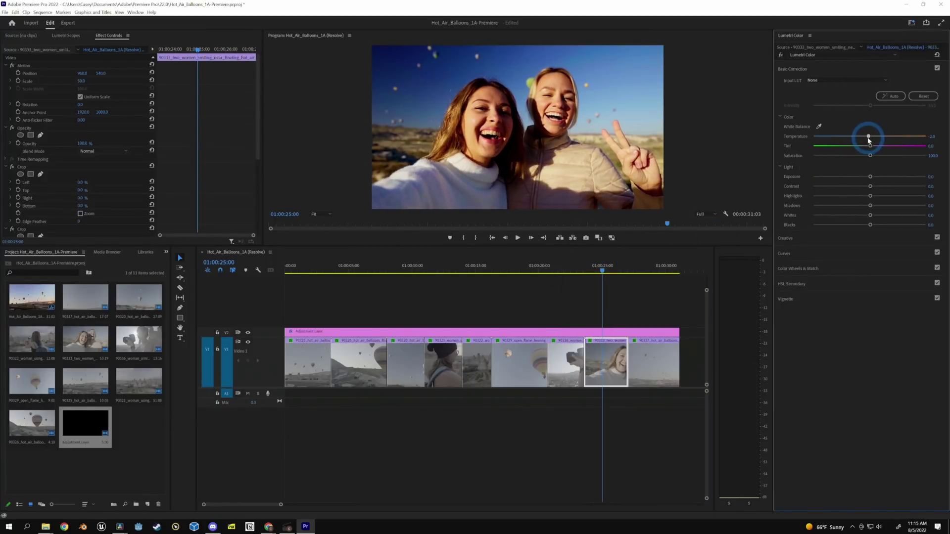
click(870, 177)
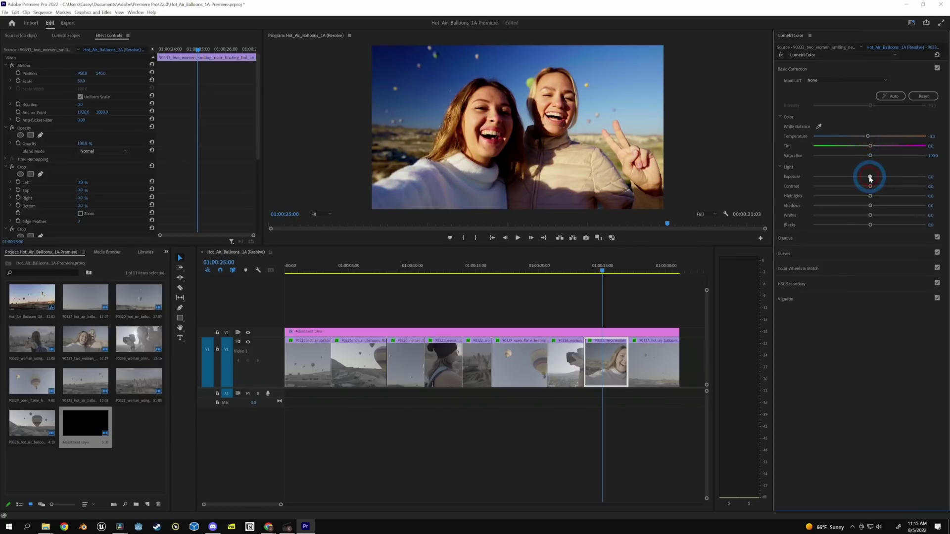
drag(869, 178, 868, 179)
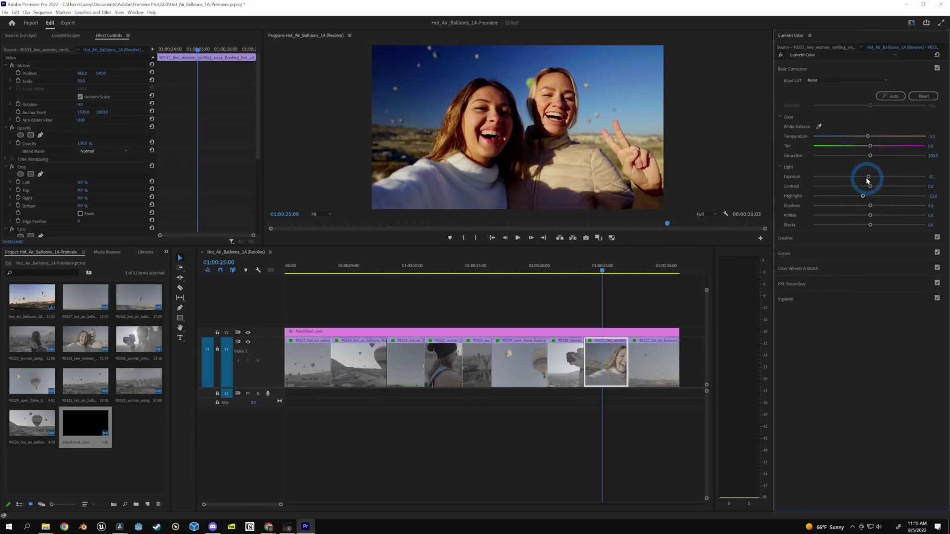
drag(869, 176, 873, 178)
Lower the exposure of the last balloon clip to about -0.4 and review the corrected clips in the sequence.
drag(625, 272, 650, 282)
drag(870, 177, 863, 177)
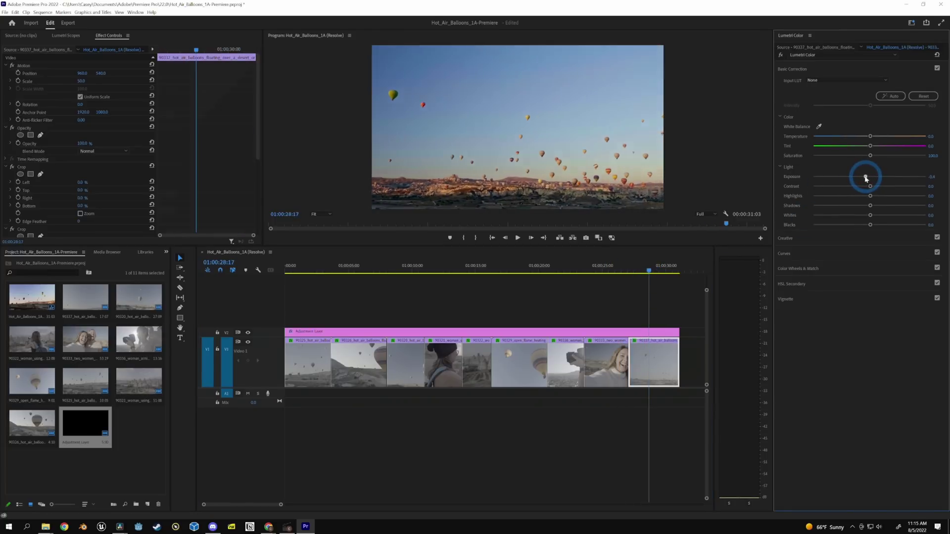
drag(473, 276, 523, 297)
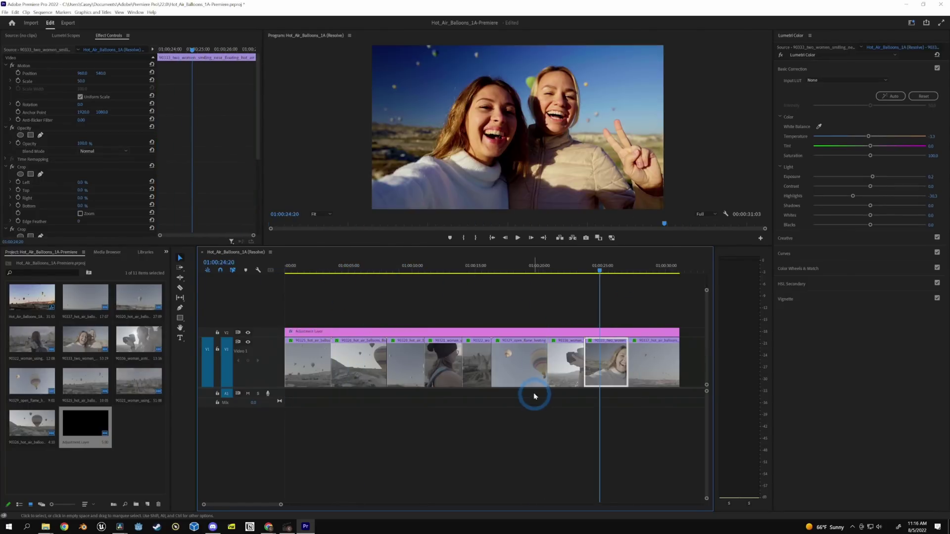
Try a vignette on the clip of the woman aiming a camera, adjusting amount, midpoint and roundness, and compare it off and on.
click(574, 273)
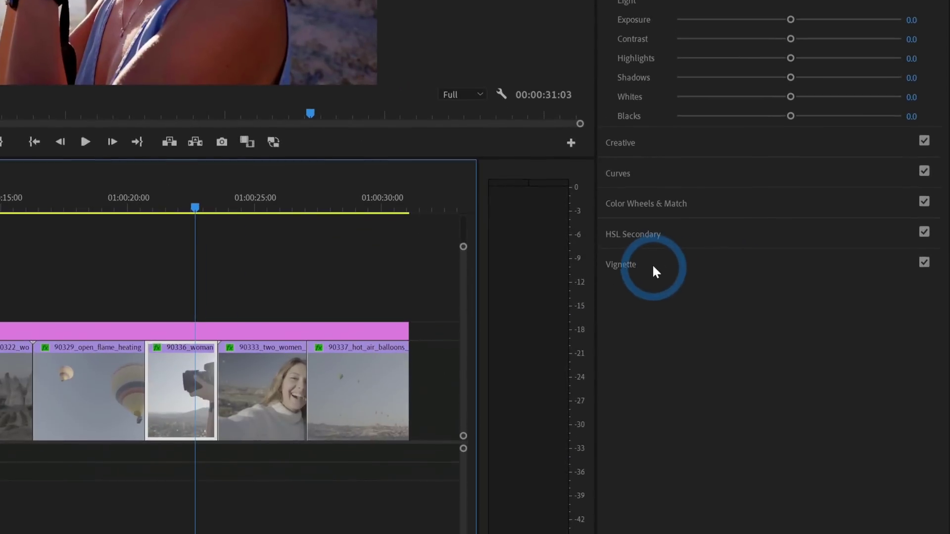
click(802, 301)
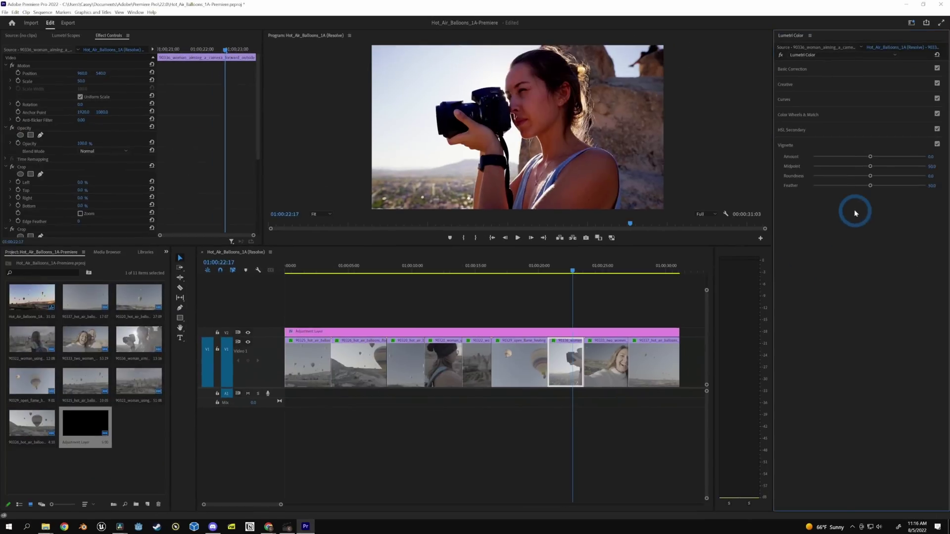
drag(870, 156, 803, 157)
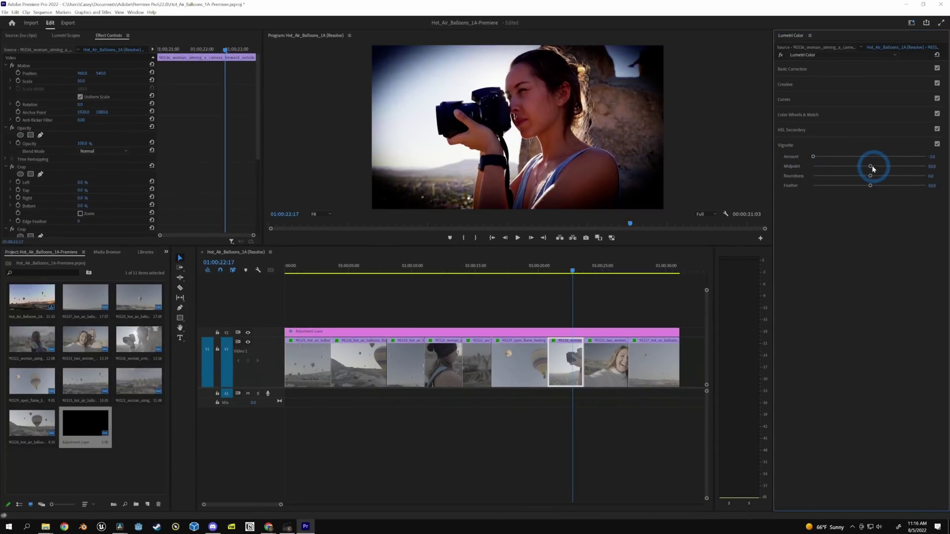
drag(870, 165, 821, 176)
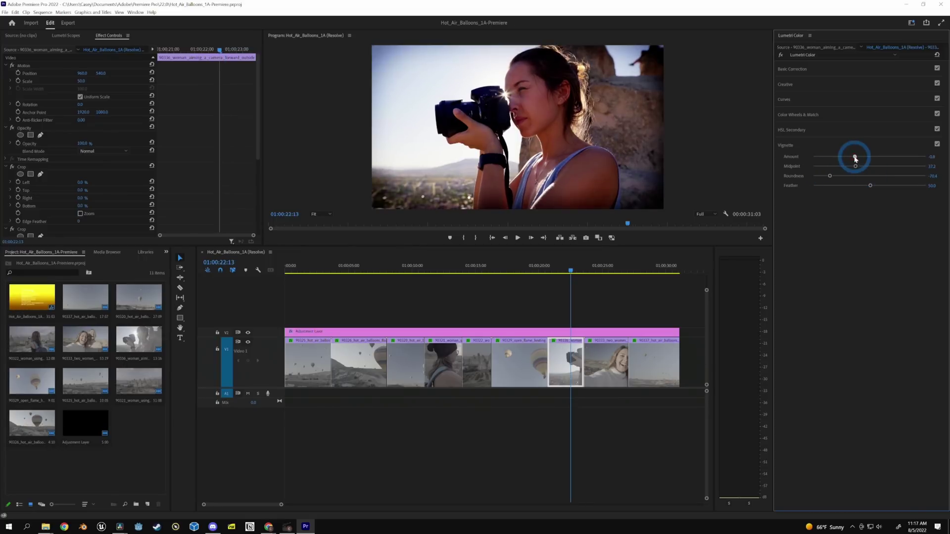
mouse_move(852, 155)
mouse_down()
mouse_move(871, 156)
mouse_move(853, 166)
mouse_up()
click(937, 144)
click(937, 144)
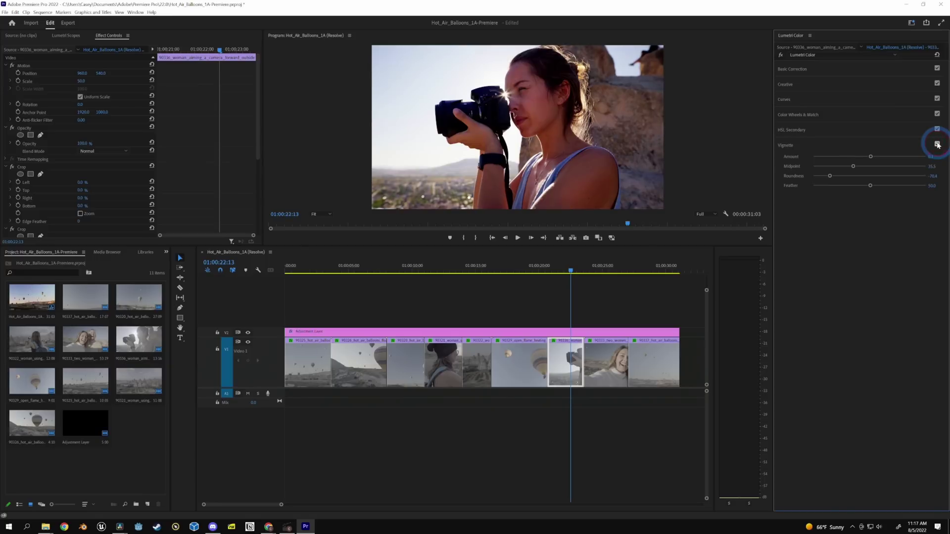
Shape the second balloon clip's RGB curve, pulling down the white endpoint to tame the sky and slightly lifting the midtones.
click(547, 300)
click(365, 353)
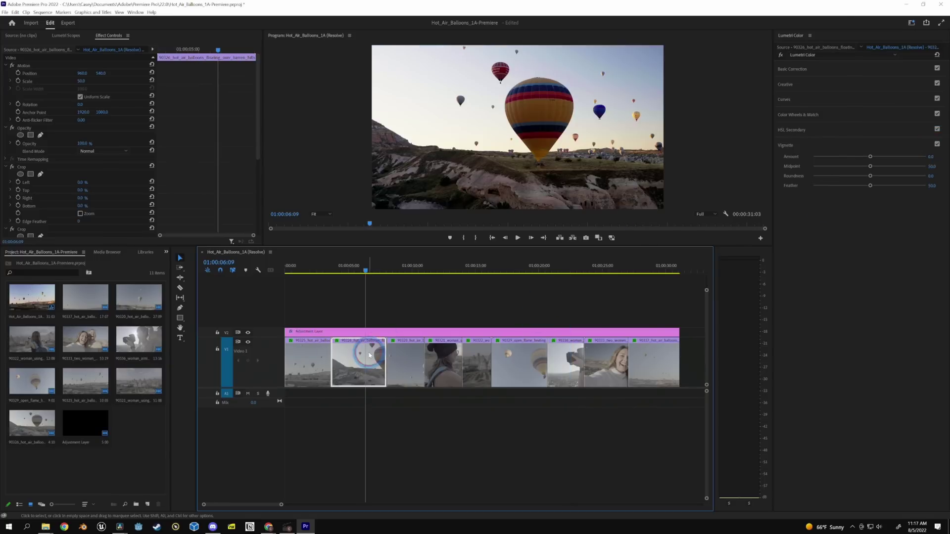
click(434, 89)
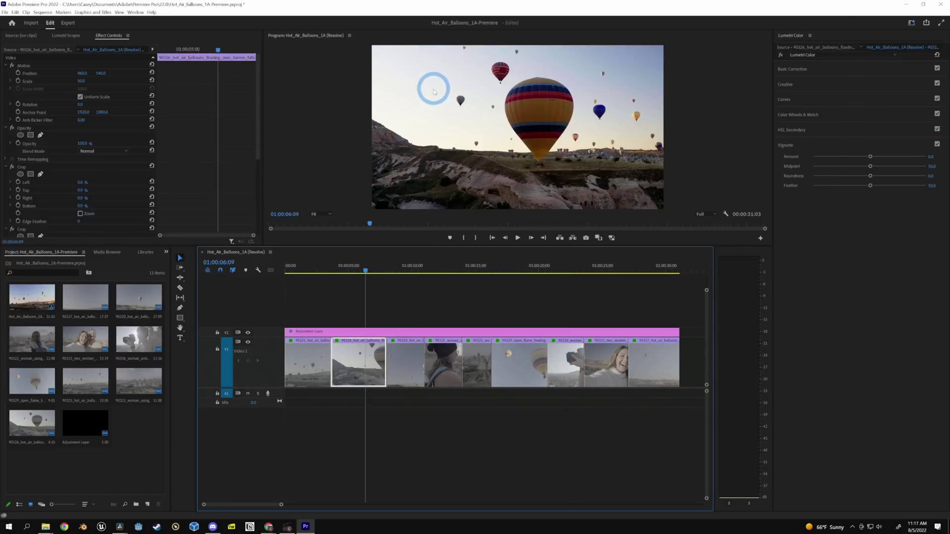
click(796, 98)
drag(902, 161, 875, 176)
click(932, 144)
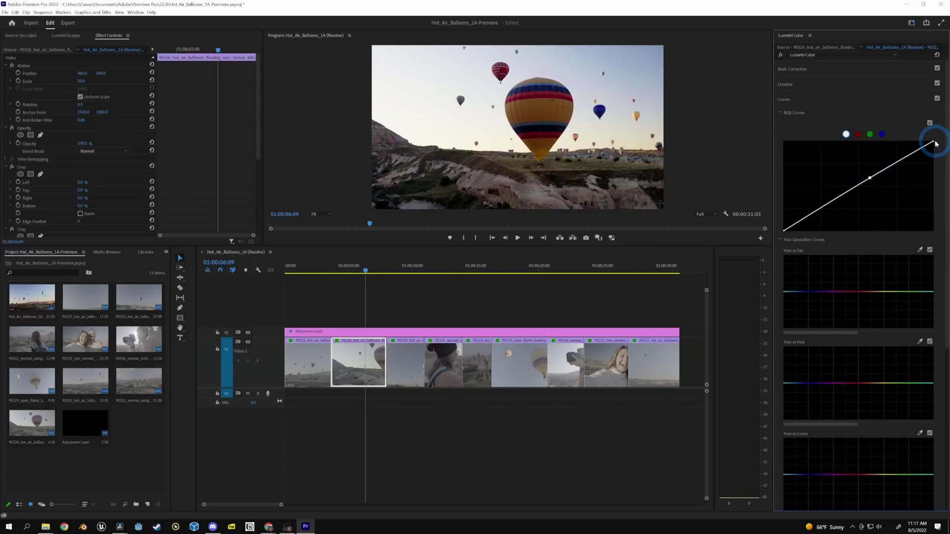
drag(933, 145, 932, 166)
click(871, 178)
drag(871, 178, 860, 187)
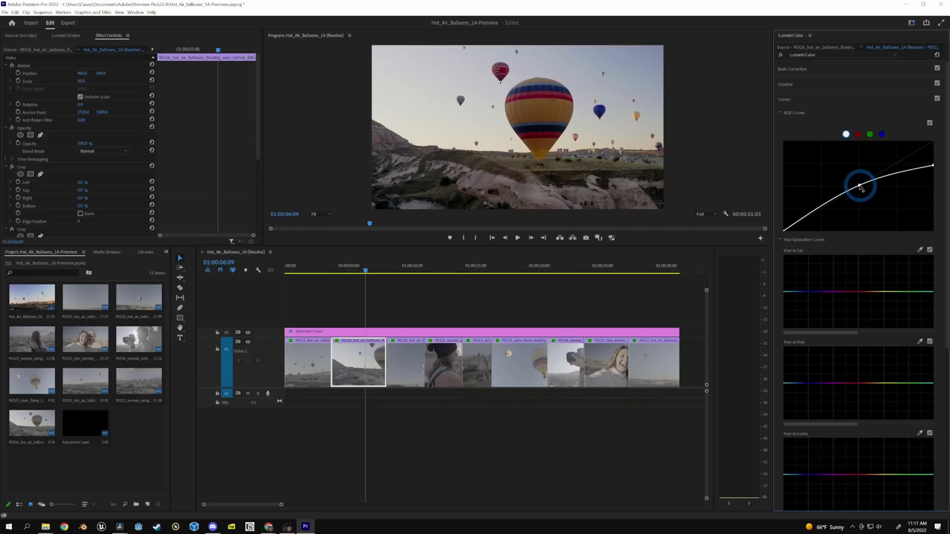
drag(933, 166, 934, 163)
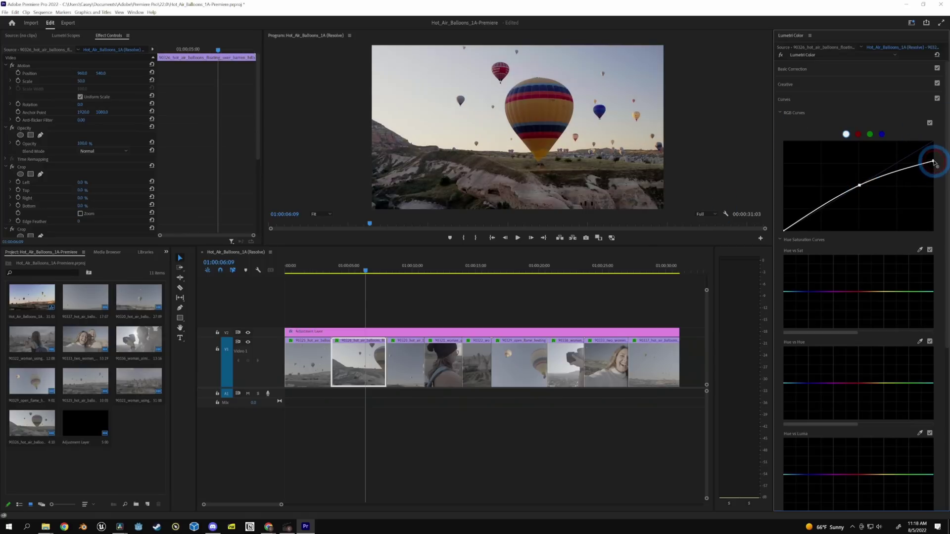
Compare the second clip with curves off and on, and set its highlights to -100 while raising the shadows.
click(937, 99)
click(937, 99)
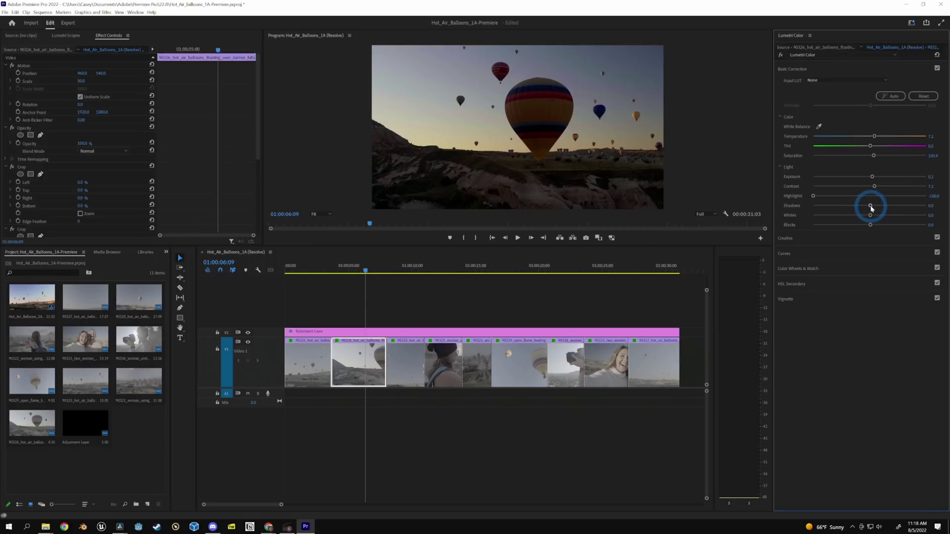
drag(871, 207, 891, 210)
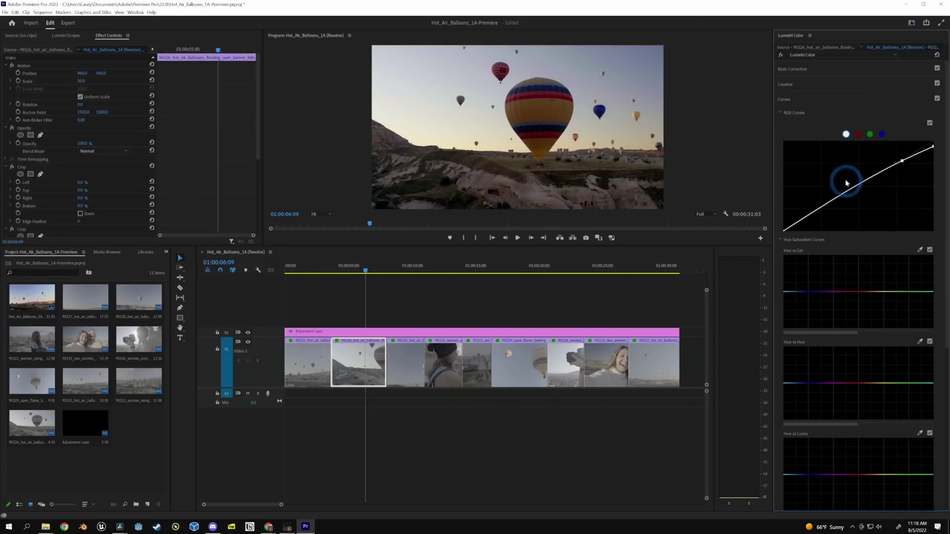
Boost the blue sky's saturation in the first balloon clip with the Hue vs Sat curve, comparing the curves off and on.
click(323, 272)
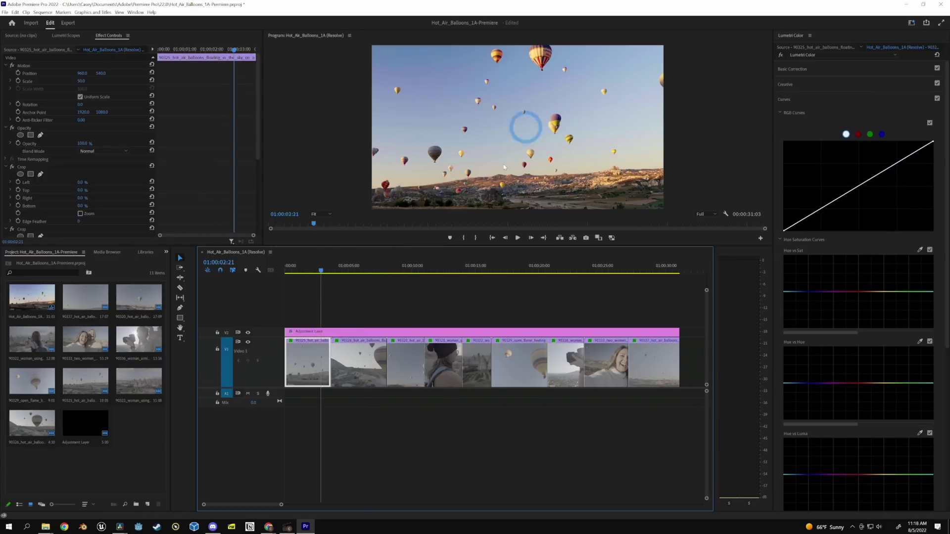
click(786, 100)
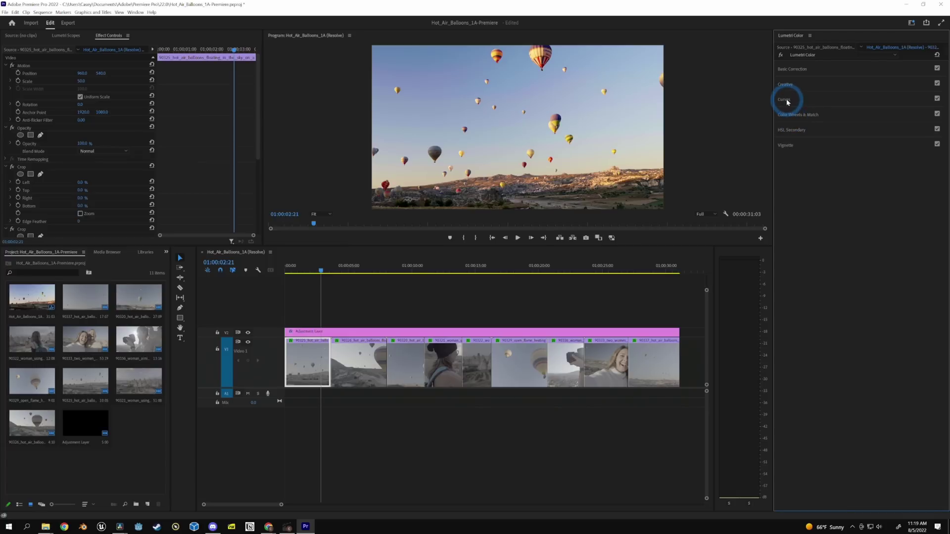
click(787, 102)
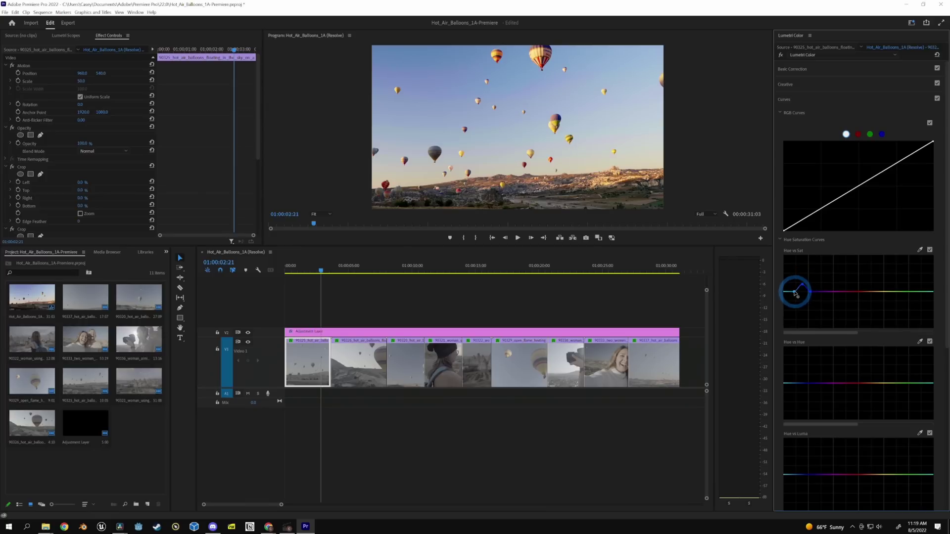
drag(795, 292, 791, 286)
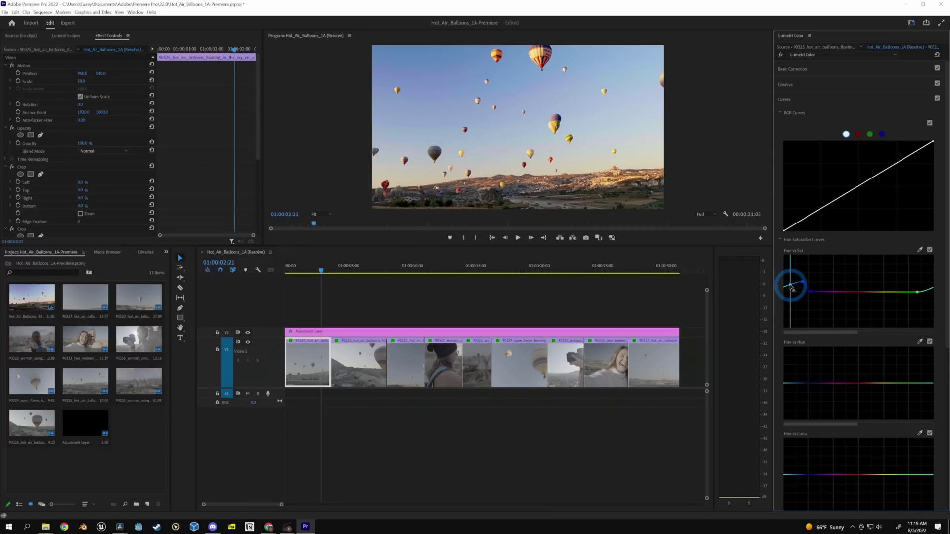
click(936, 99)
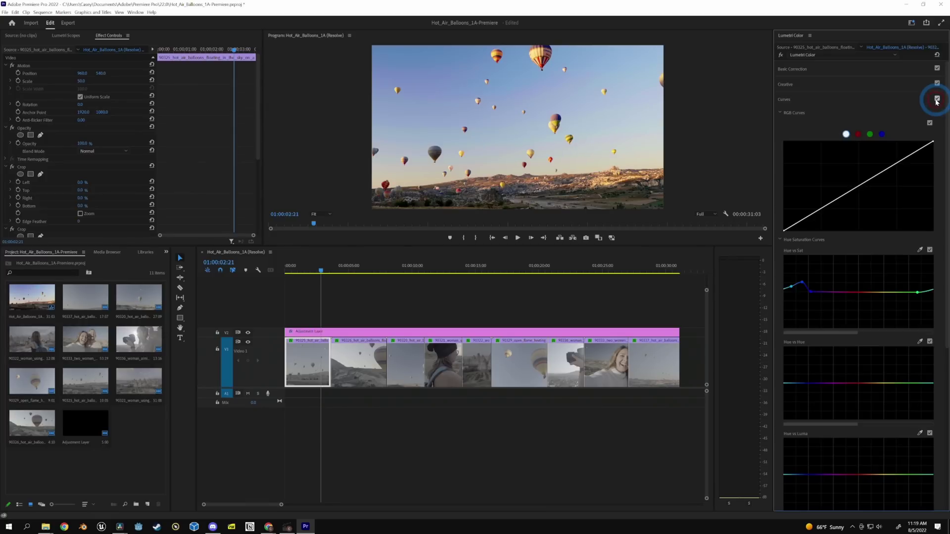
click(937, 99)
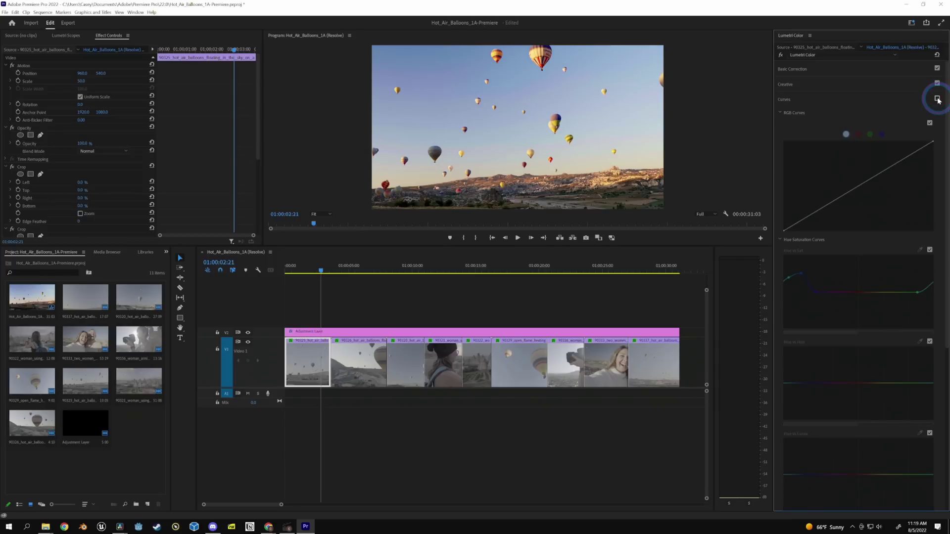
drag(339, 275, 301, 271)
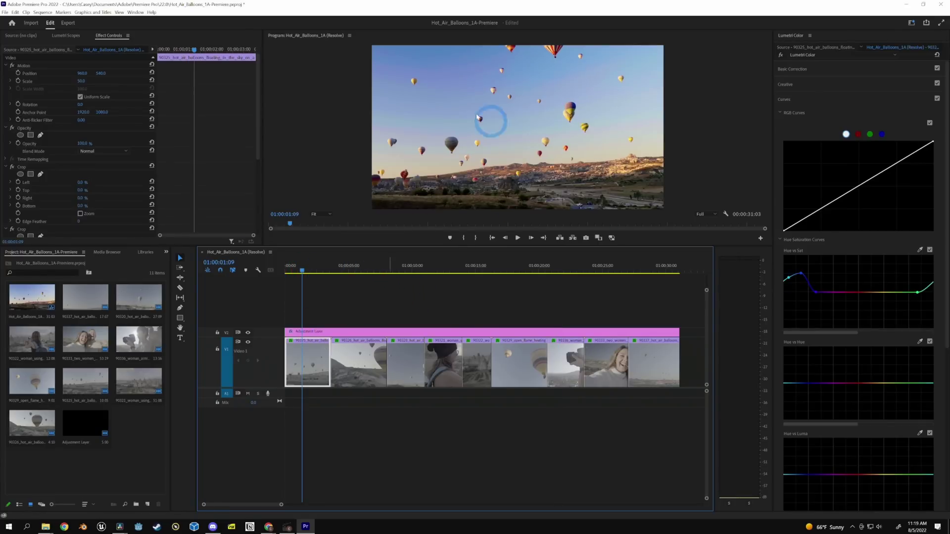
click(360, 269)
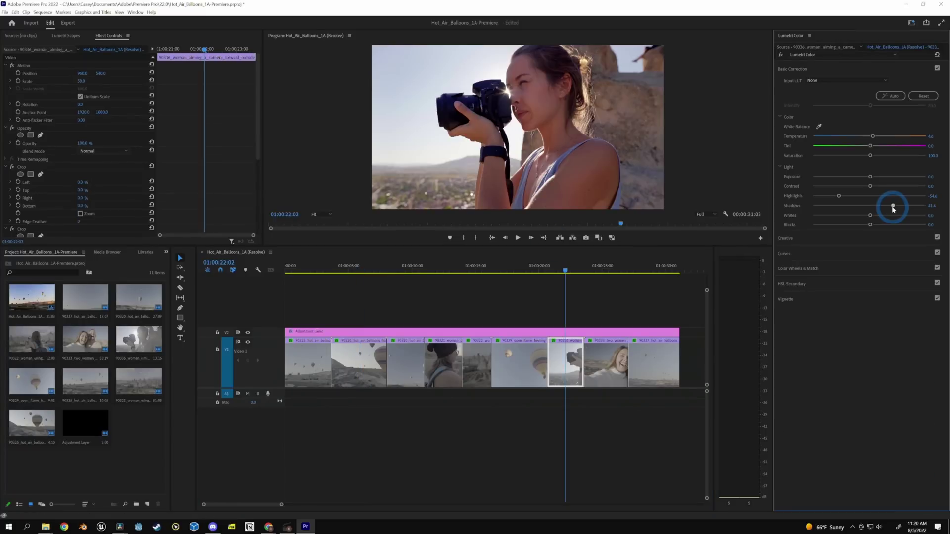
Slightly raise the contrast of the clip of the woman aiming a camera.
drag(871, 186, 879, 186)
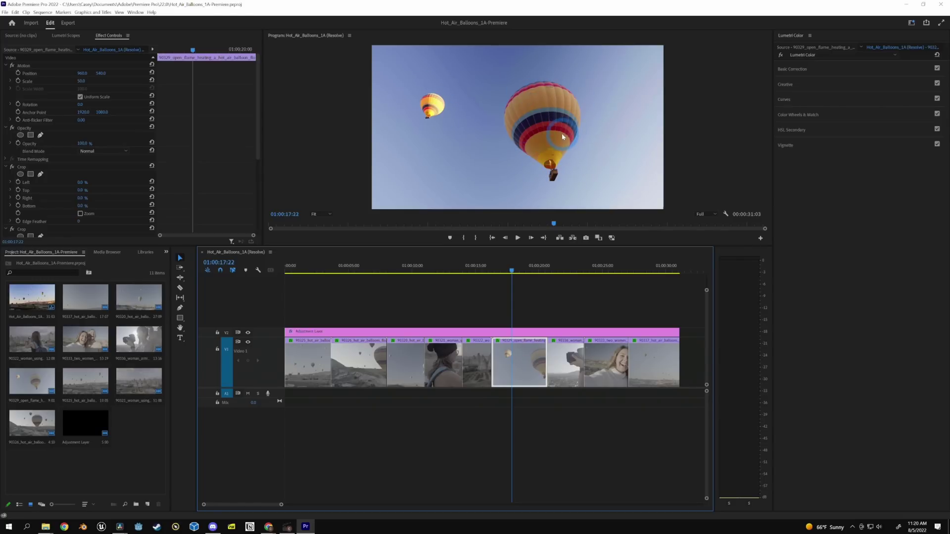
Duplicate the Lumetri Color effect on the open flame balloon clip and reset the copy to its defaults.
click(48, 187)
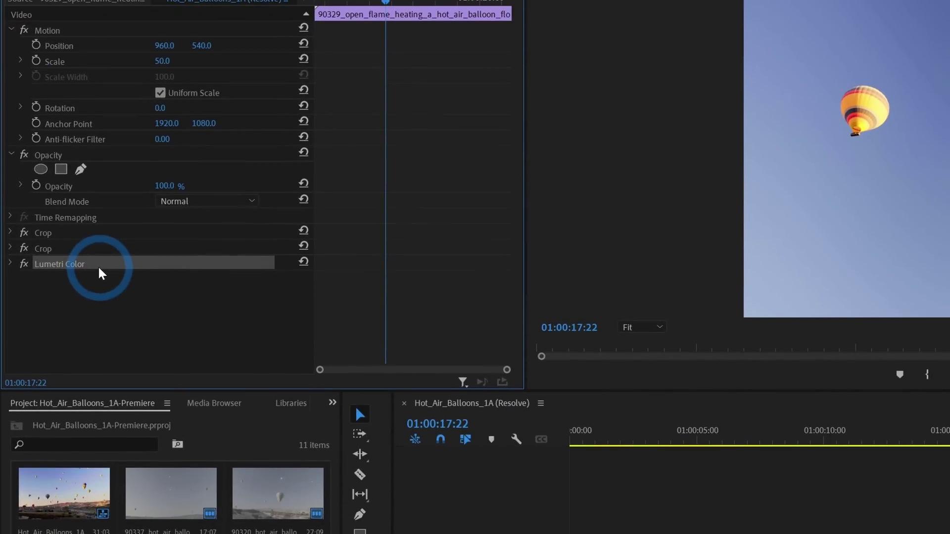
key(ctrl+v)
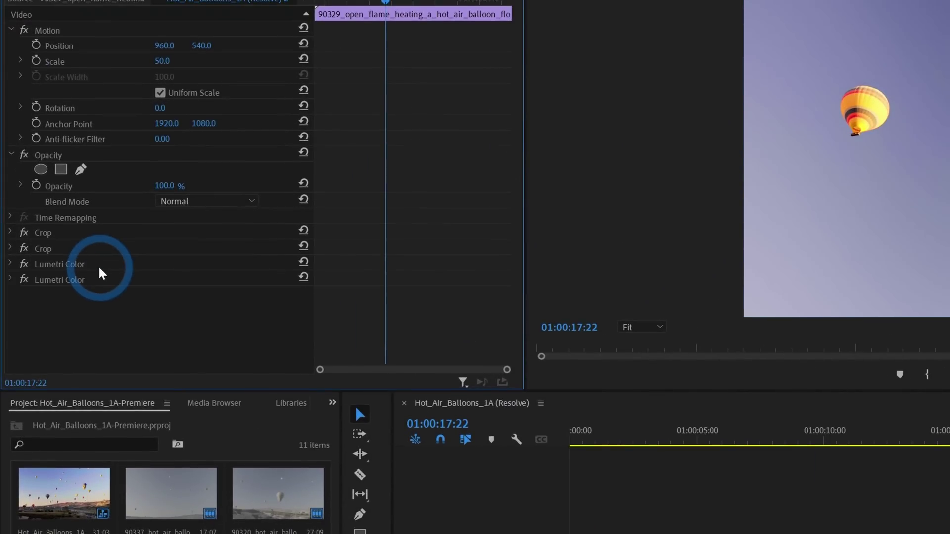
click(305, 277)
click(60, 272)
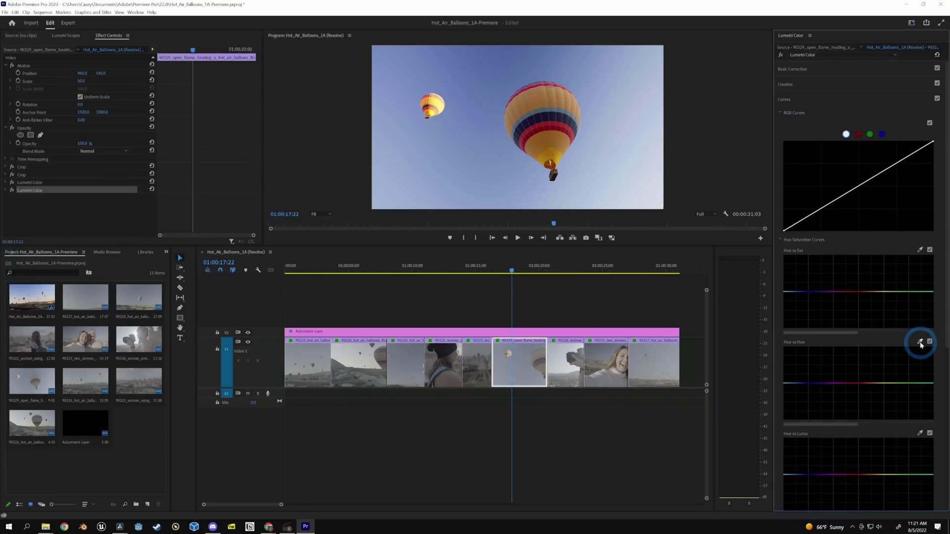
Sample the large balloon's yellow for the Hue vs Hue curve and pull the sampled range down to shift it to green.
click(920, 342)
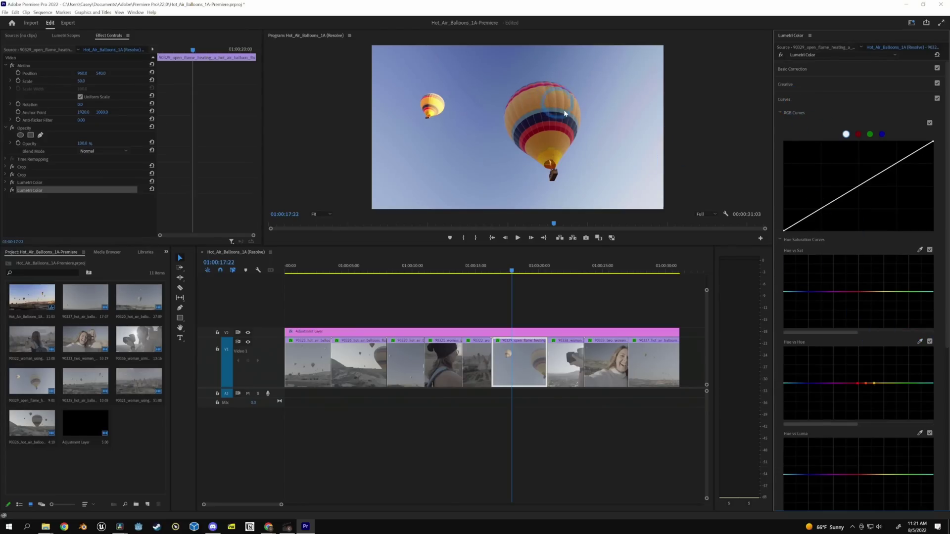
mouse_move(865, 383)
mouse_down()
mouse_move(866, 398)
mouse_move(893, 383)
mouse_move(850, 383)
mouse_up()
drag(866, 398, 869, 393)
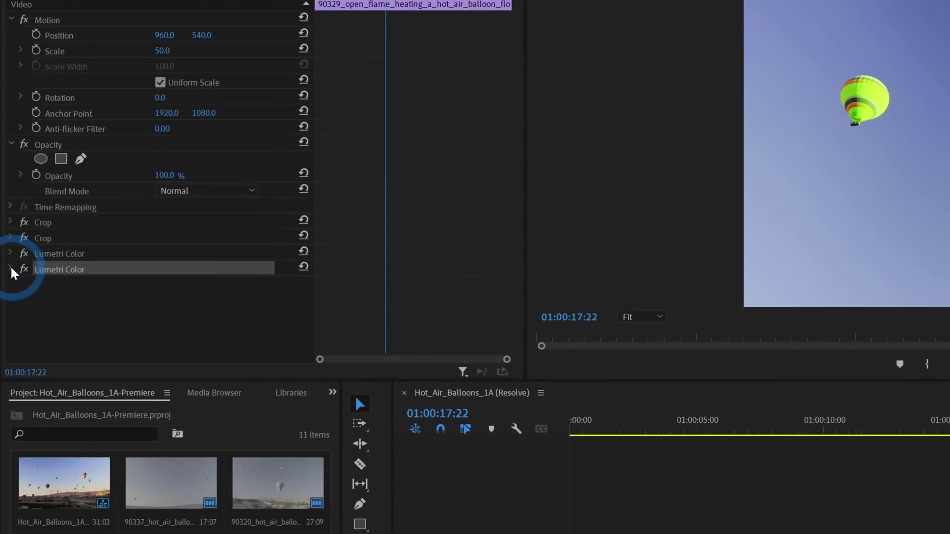
Add an ellipse mask to the second Lumetri Color effect and enlarge it to enclose the whole large balloon.
click(6, 191)
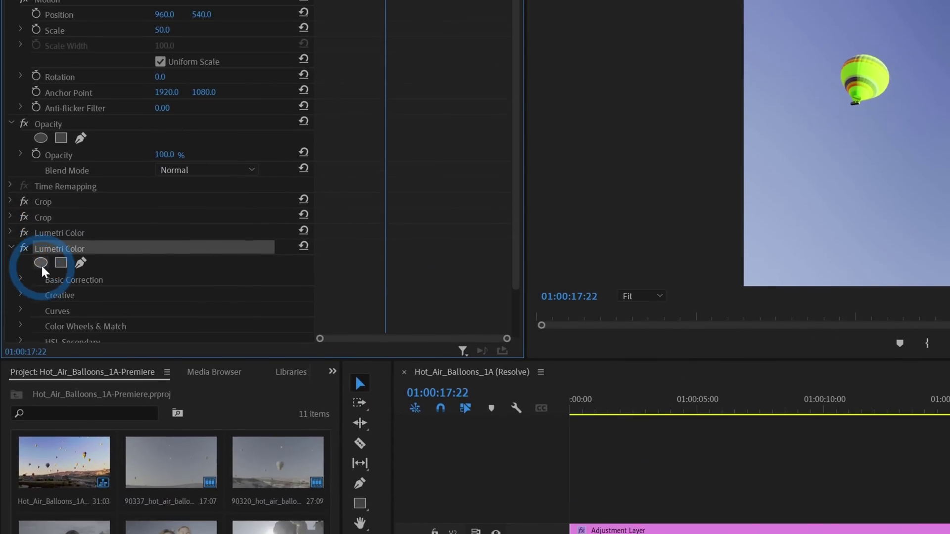
click(41, 264)
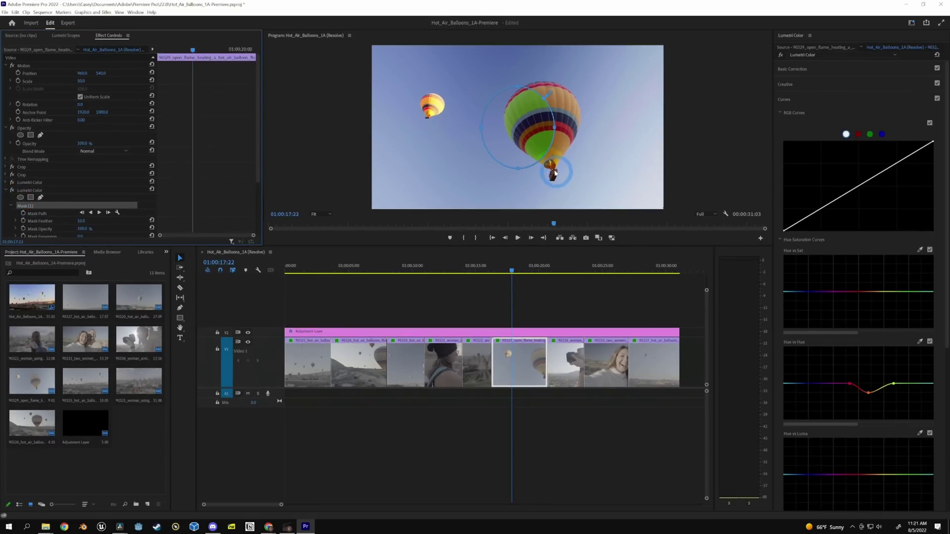
drag(555, 130, 608, 129)
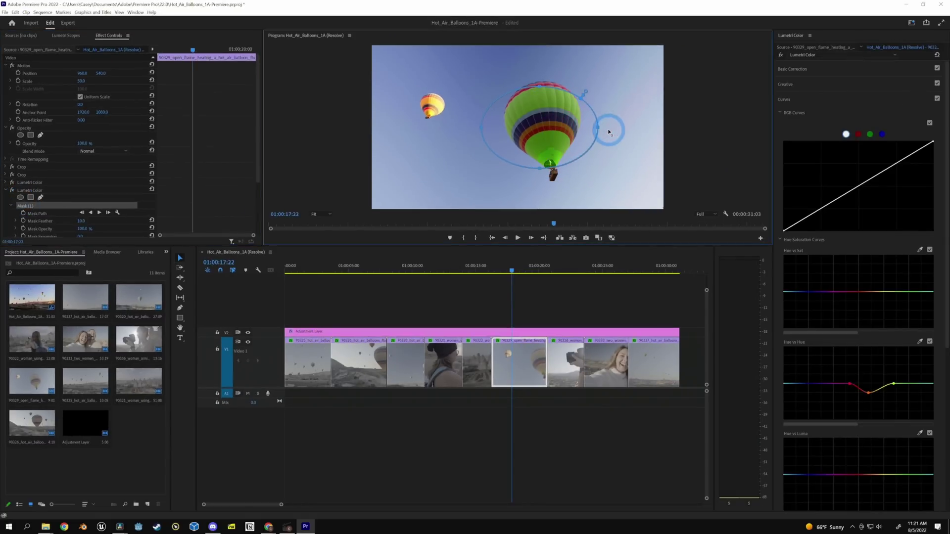
drag(547, 170, 545, 194)
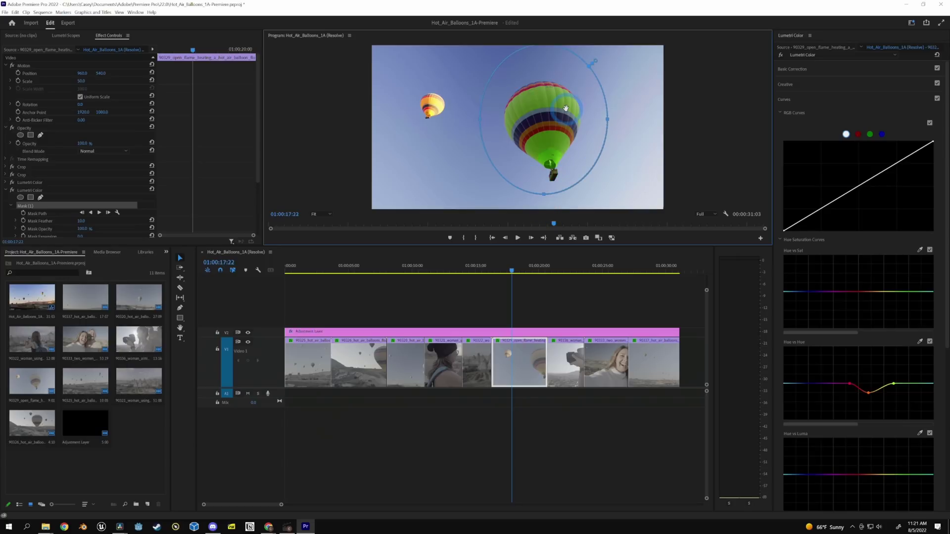
Play back the open flame balloon clip to check the masked green color shift on the moving balloon.
click(496, 272)
key(space)
click(549, 305)
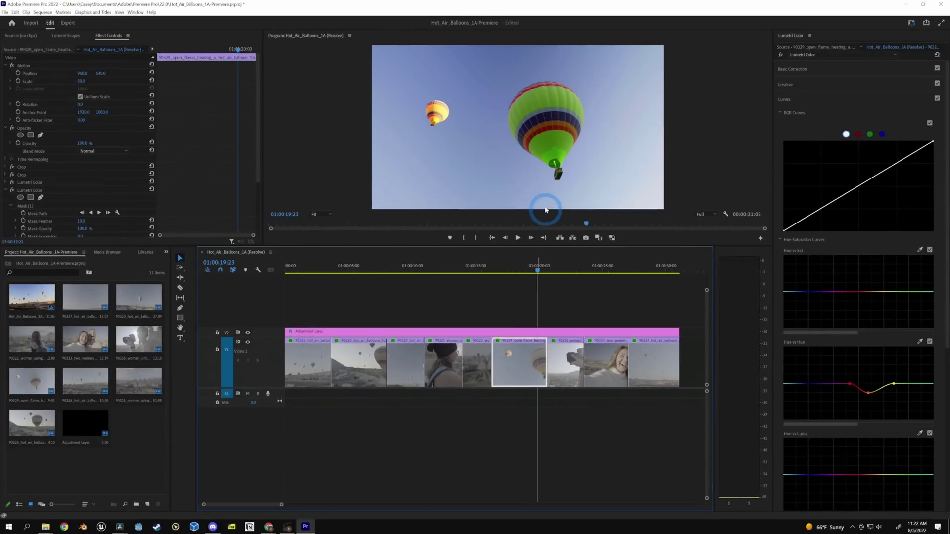
click(498, 271)
key(space)
click(570, 212)
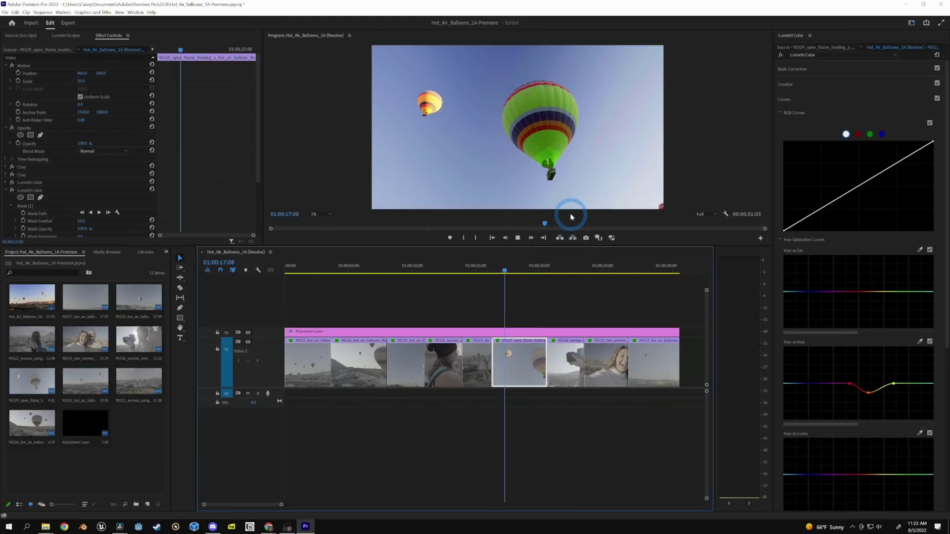
click(528, 173)
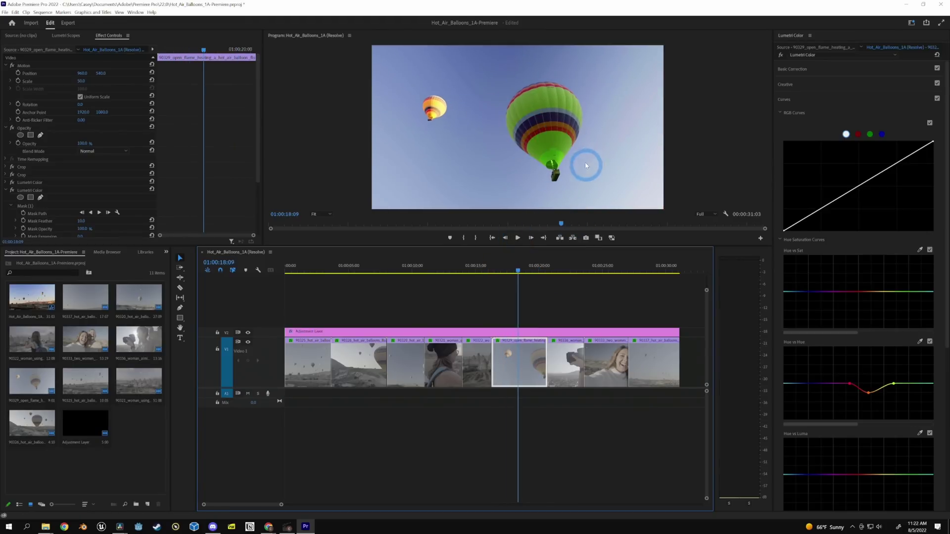
Compare the first balloon clip with the adjustment layer's track hidden and shown.
click(313, 271)
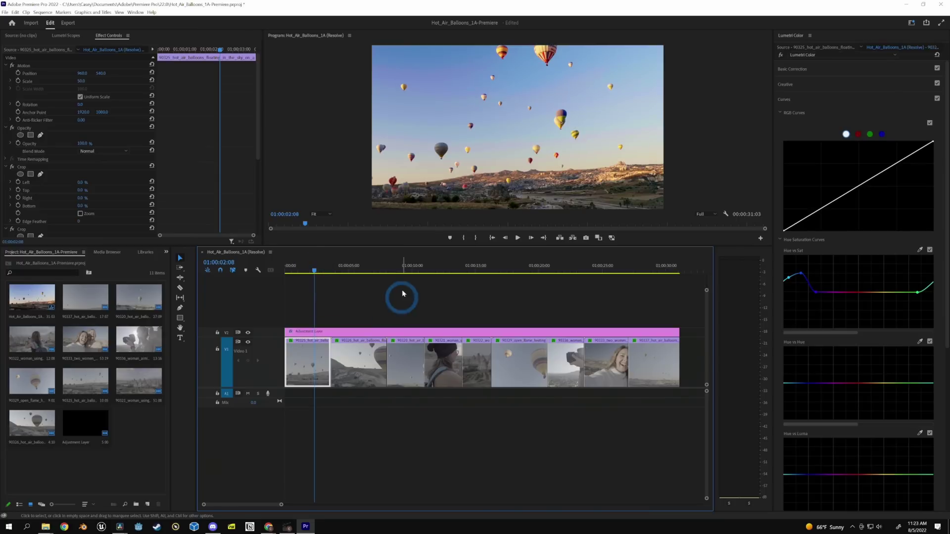
click(371, 289)
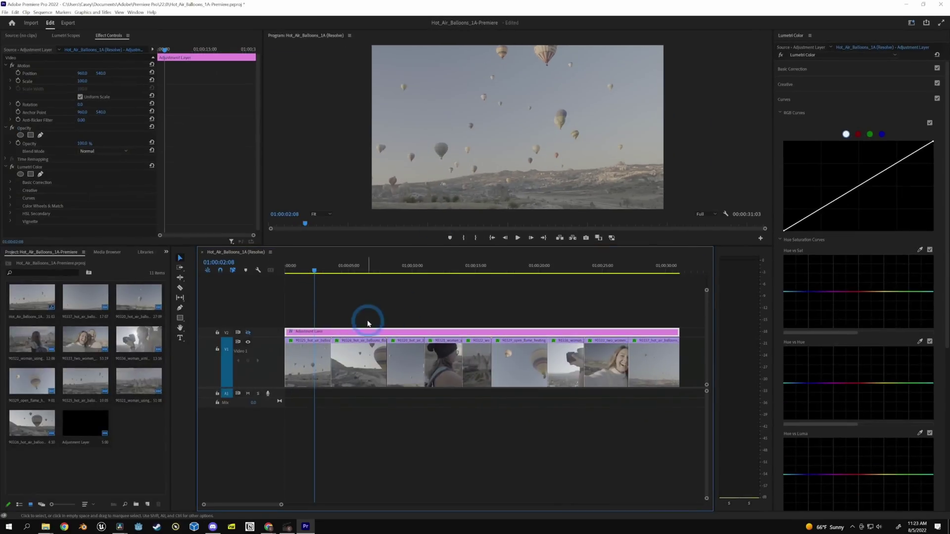
click(248, 332)
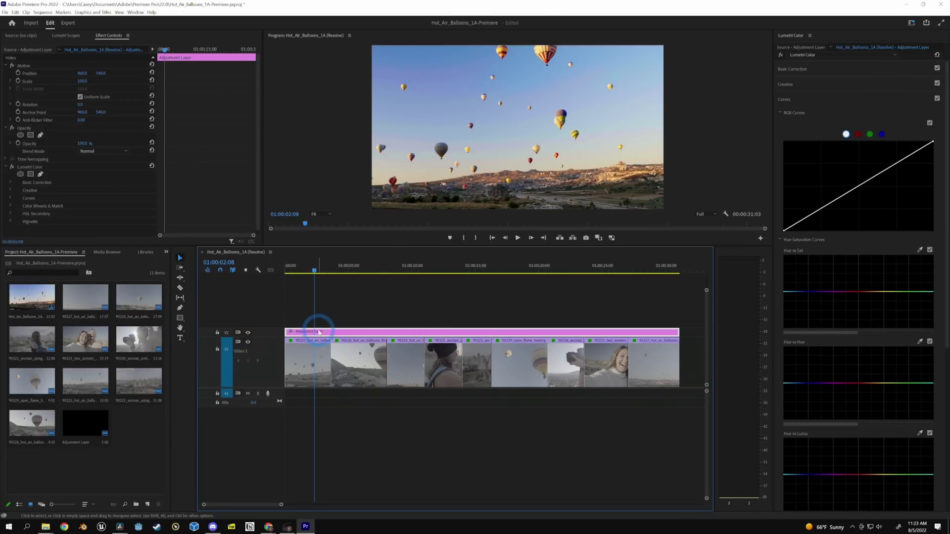
Scrub through the graded clips in the sequence, ending on the clip of the woman aiming a camera.
click(361, 271)
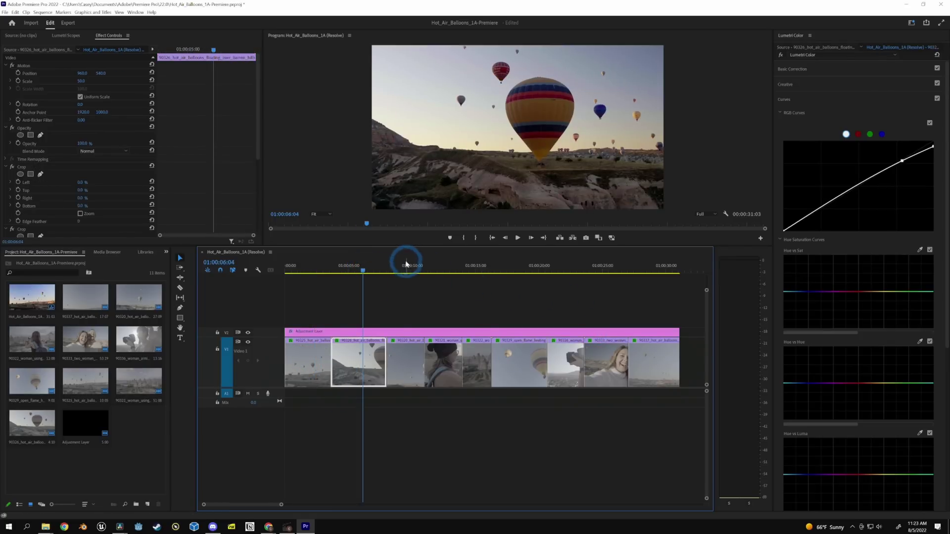
drag(407, 269, 592, 305)
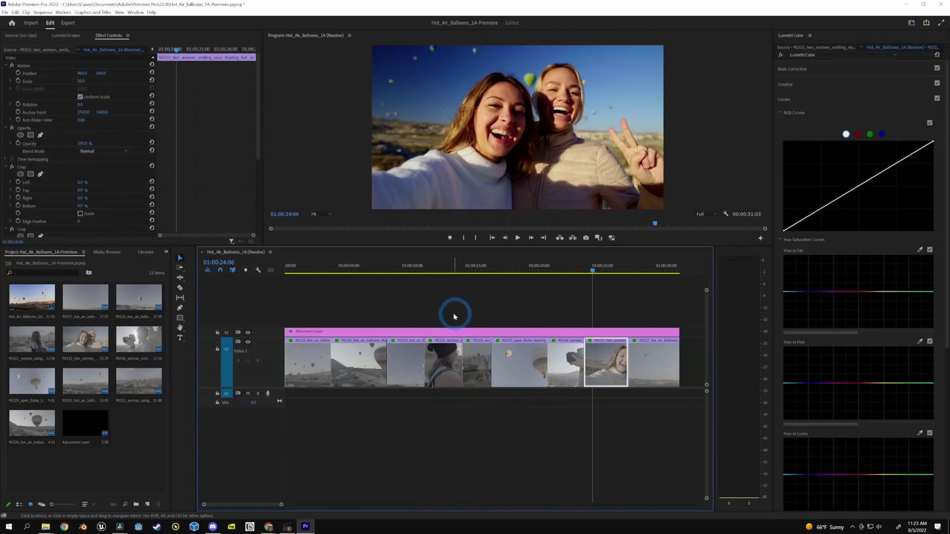
click(305, 271)
drag(305, 271, 569, 308)
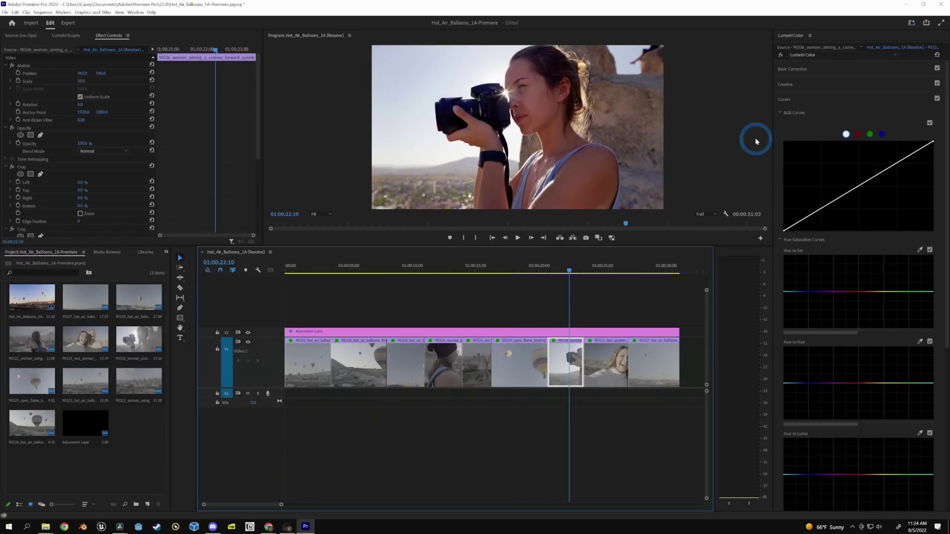
Duplicate the Lumetri Color effect on the clip of the woman aiming a camera and add an ellipse mask to the copy.
click(938, 55)
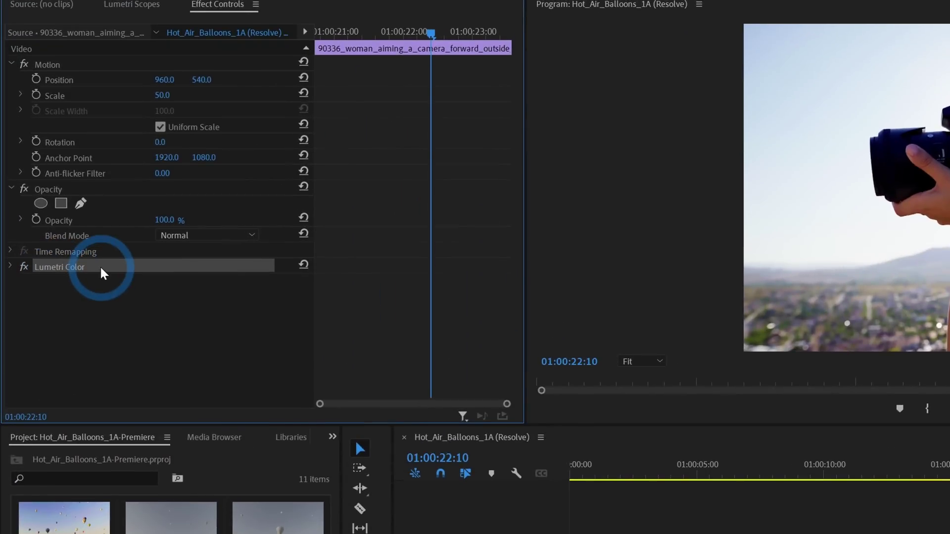
key(ctrl+c)
key(ctrl+v)
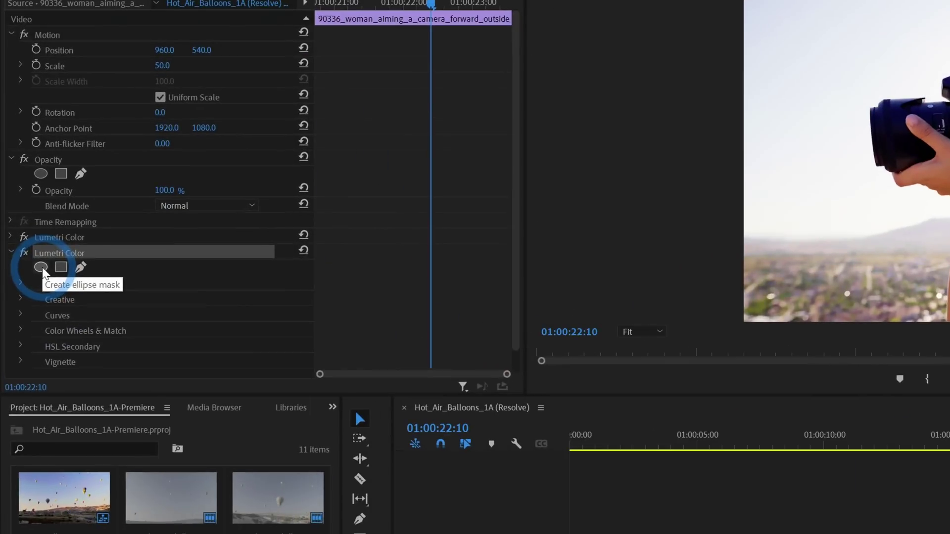
click(20, 182)
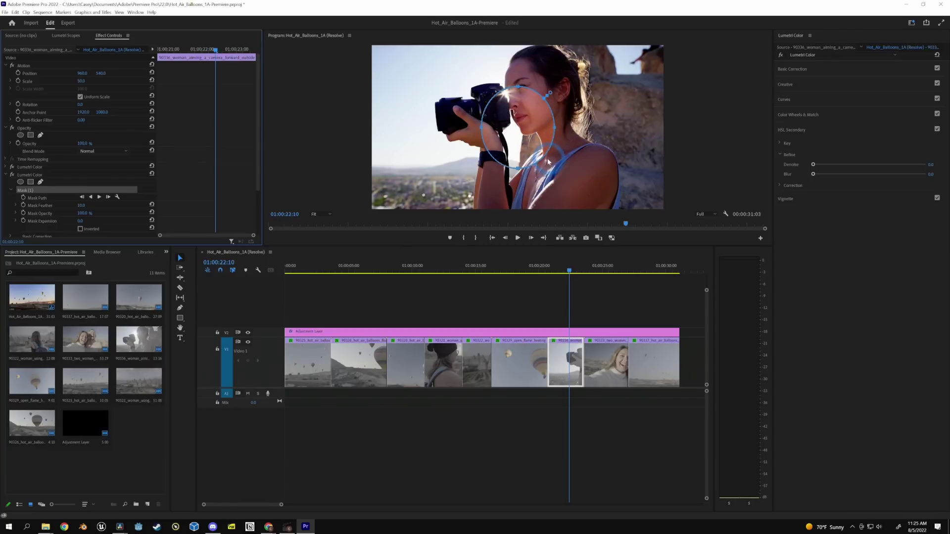
Stretch the ellipse mask over the woman's head and upper body and heavily feather its edge.
drag(518, 168, 518, 213)
drag(518, 86, 519, 43)
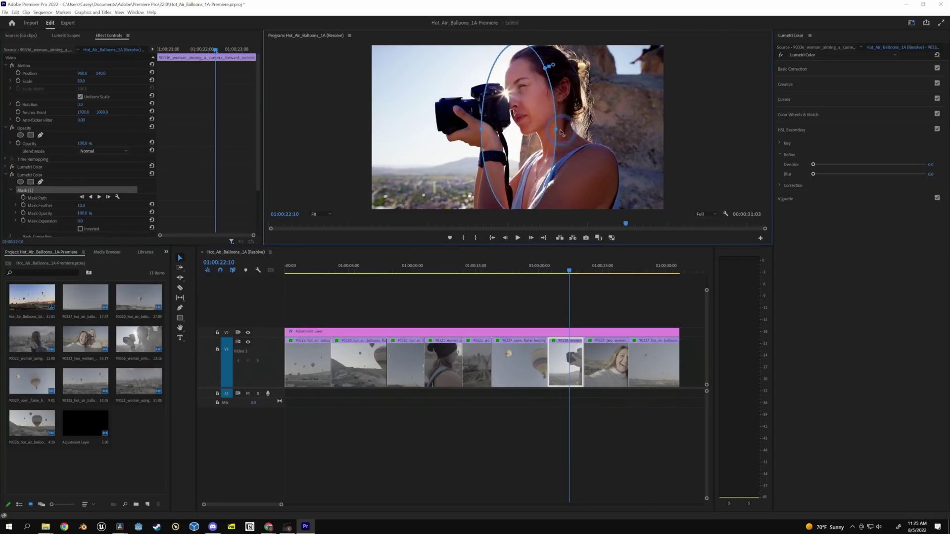
drag(561, 132, 618, 72)
drag(553, 142, 543, 125)
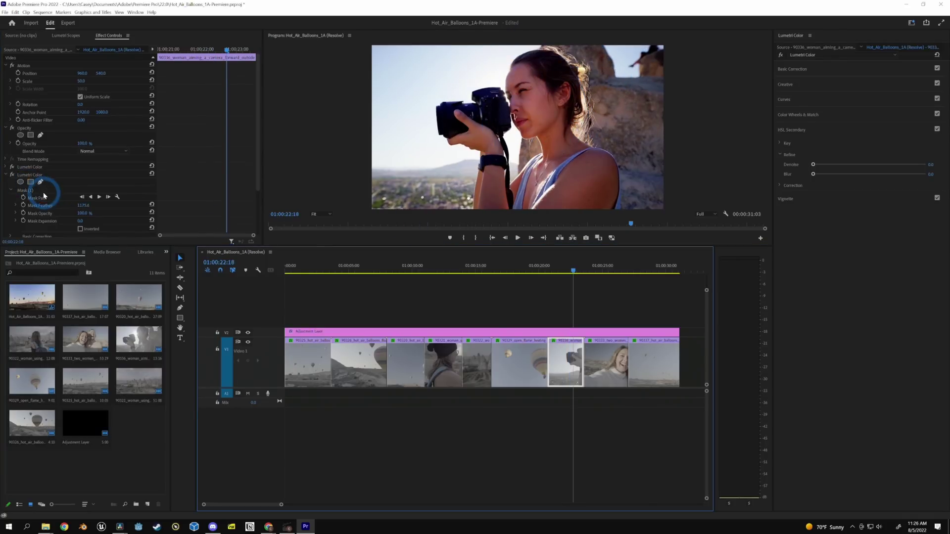
Tighten the mask around the woman's face with a feather of about 336 and track it forward through the clip.
click(40, 191)
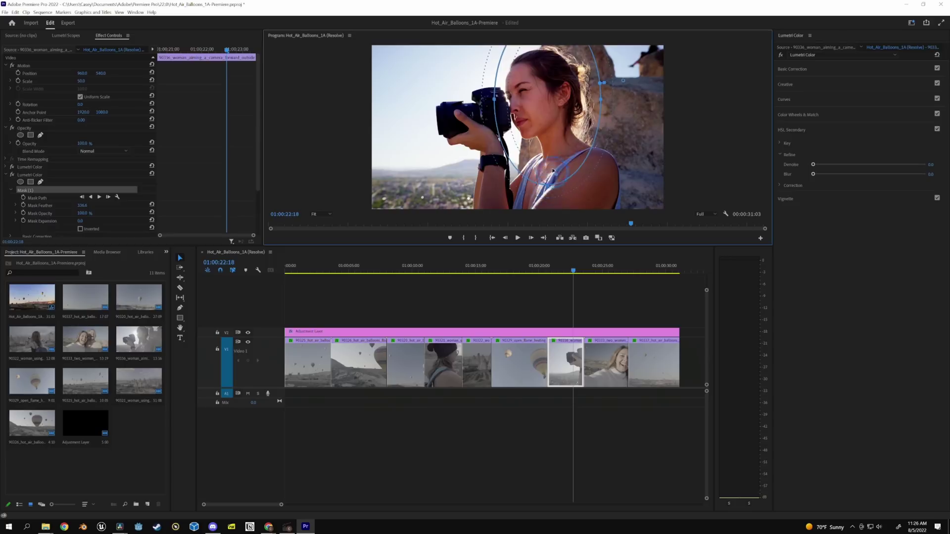
drag(550, 184, 595, 119)
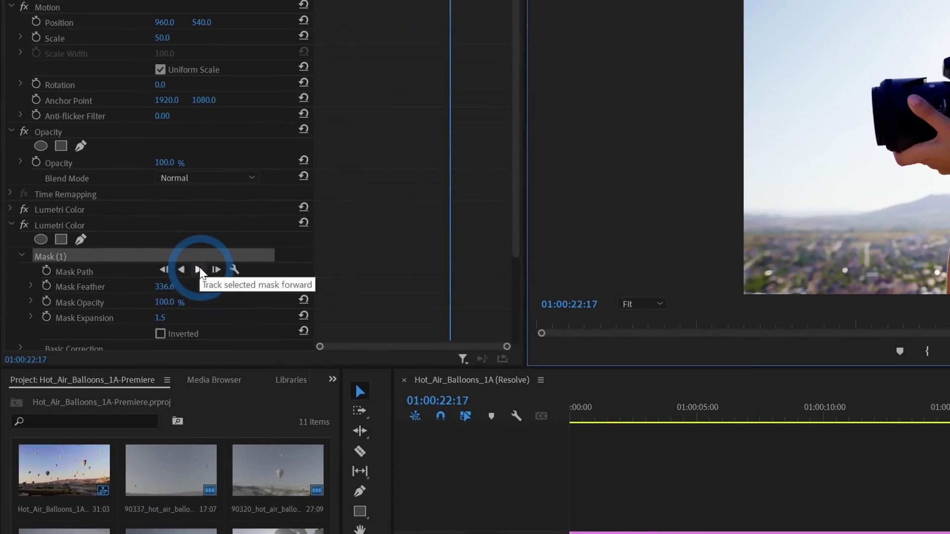
click(199, 270)
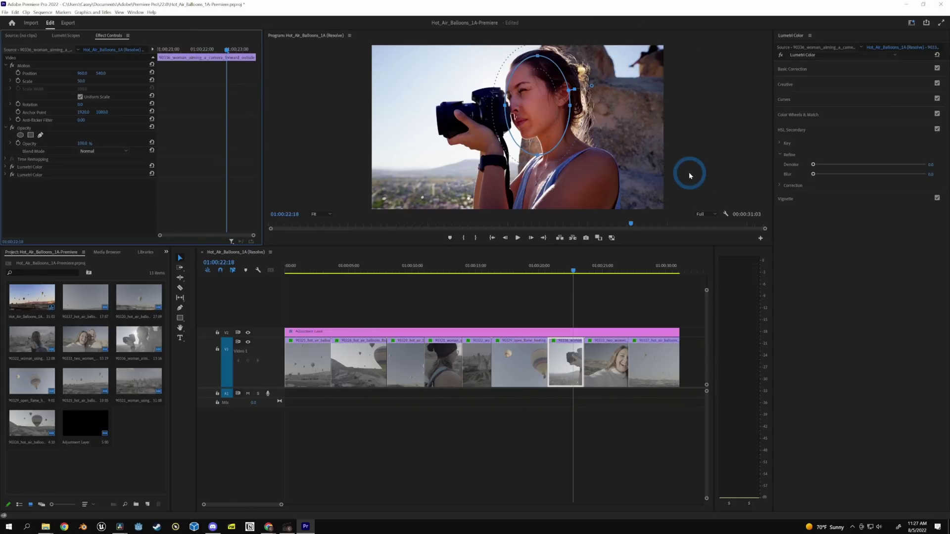
Rename the masked second Lumetri Color effect as Face.
right_click(56, 176)
click(53, 180)
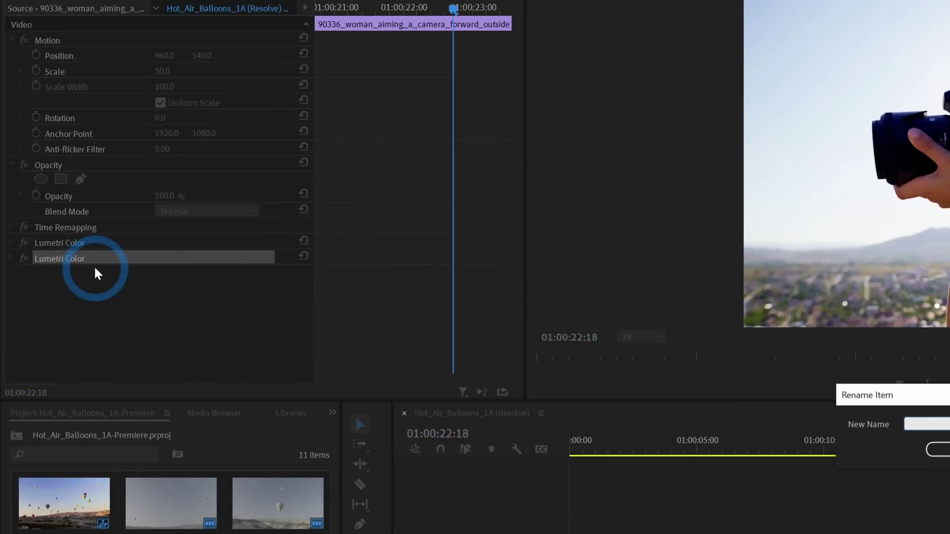
text(Face)
key(Return)
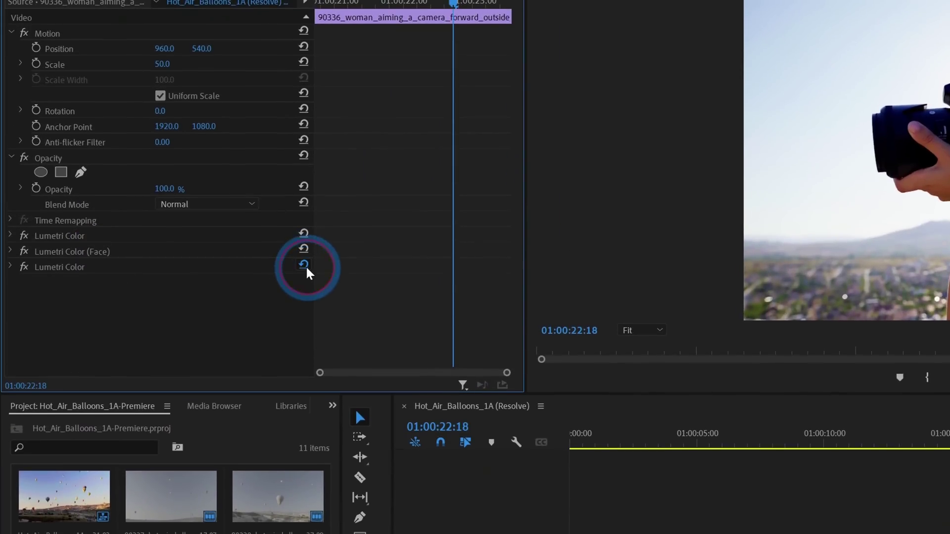
Try to rename the third Lumetri Color effect as Edge.
right_click(71, 269)
click(101, 277)
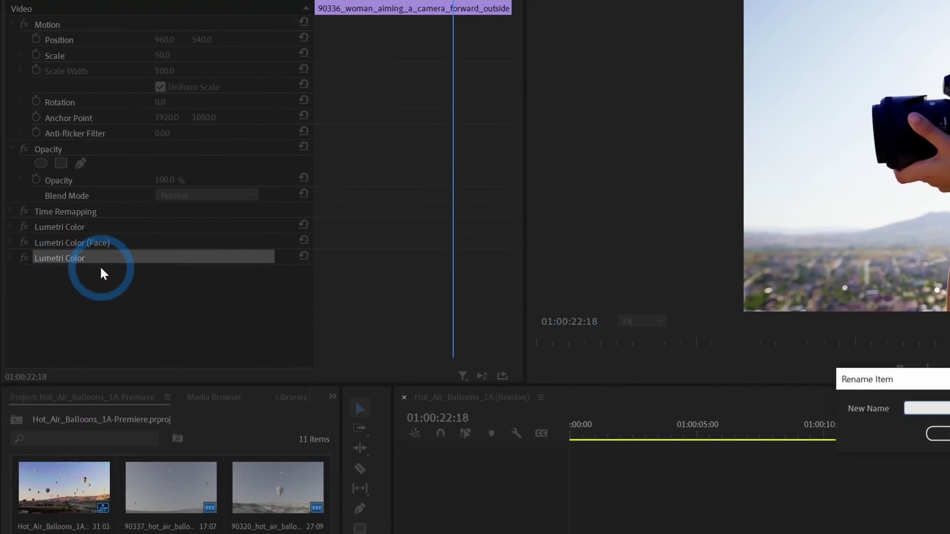
text(Edge)
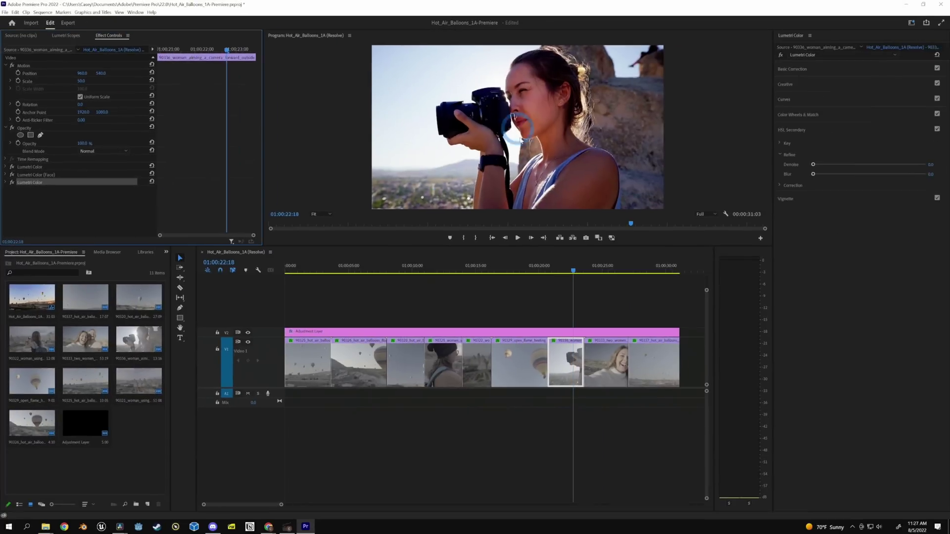
Lower the third Lumetri Color effect's exposure and draw a closed pen mask around the rock area behind the woman.
drag(870, 178, 862, 180)
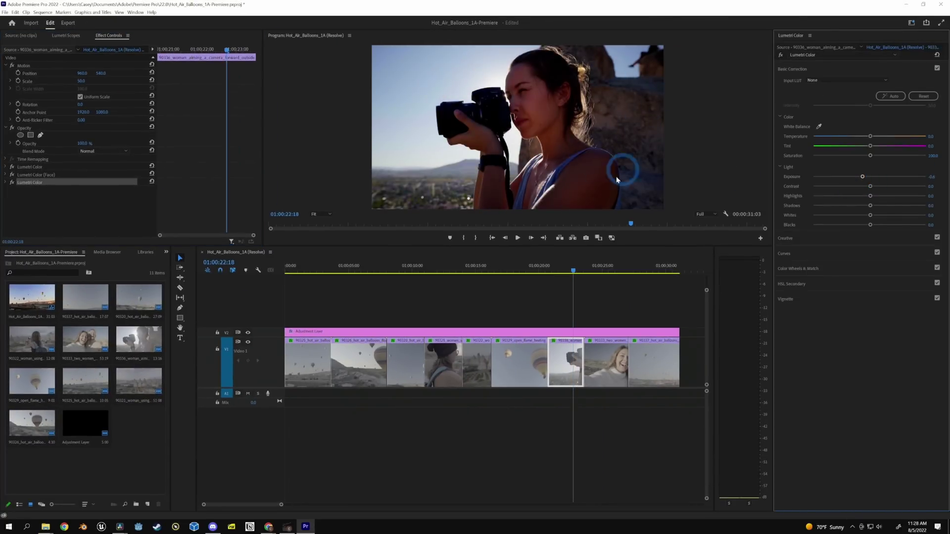
click(678, 214)
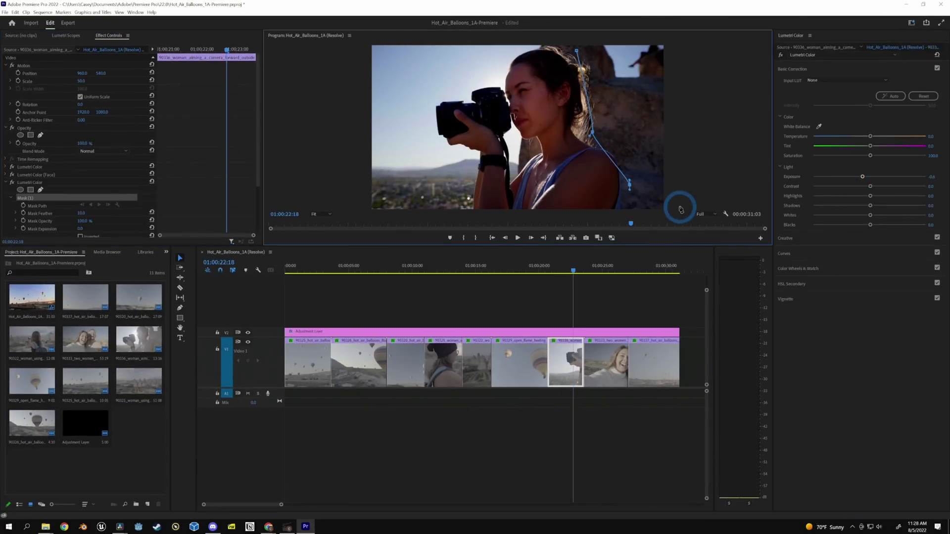
click(679, 205)
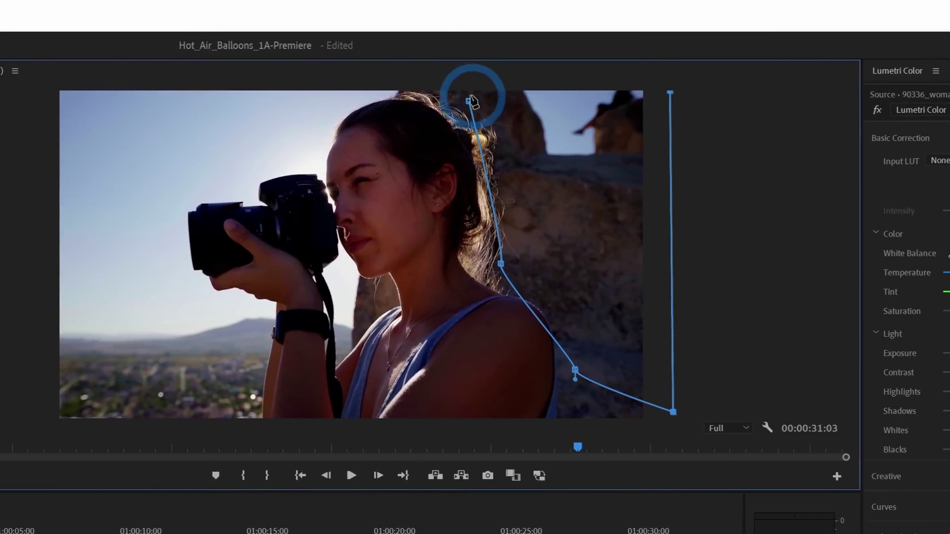
click(349, 102)
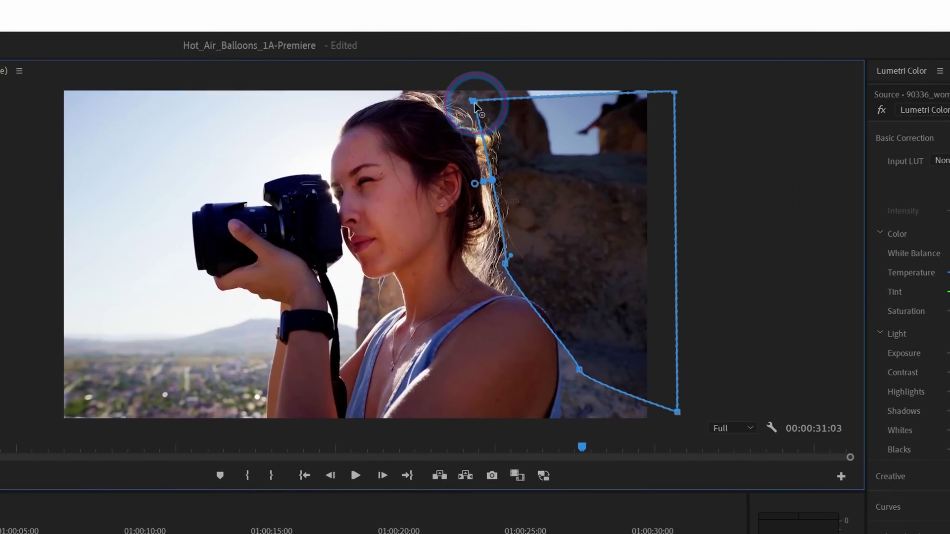
Reshape the rock-area mask by adjusting its points along the woman's hair and shoulder and extending its corners beyond the frame.
drag(474, 101, 473, 80)
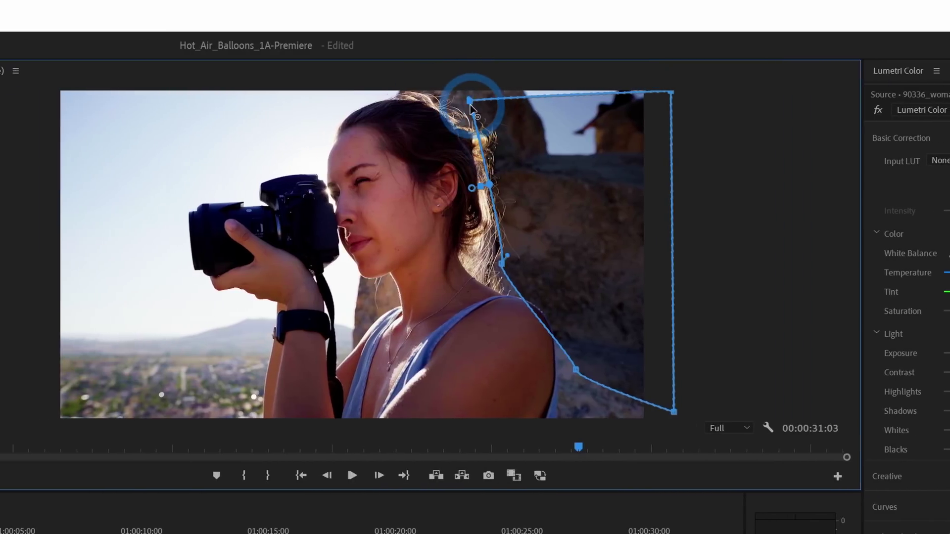
drag(470, 101, 475, 82)
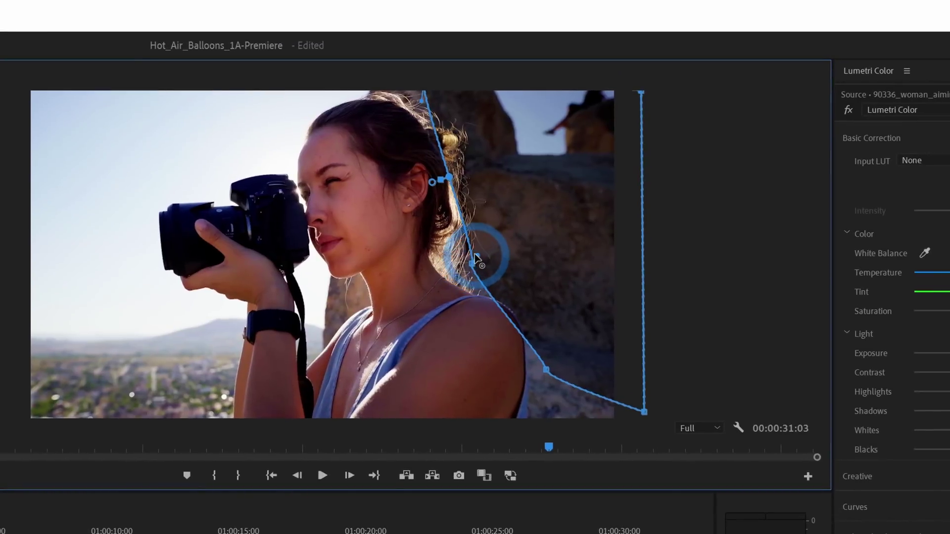
drag(534, 255, 515, 232)
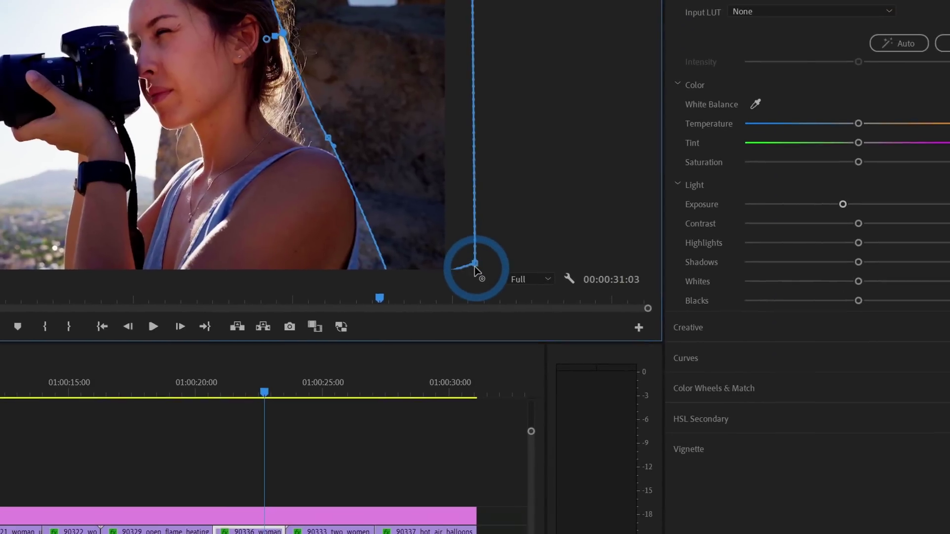
drag(475, 266, 485, 286)
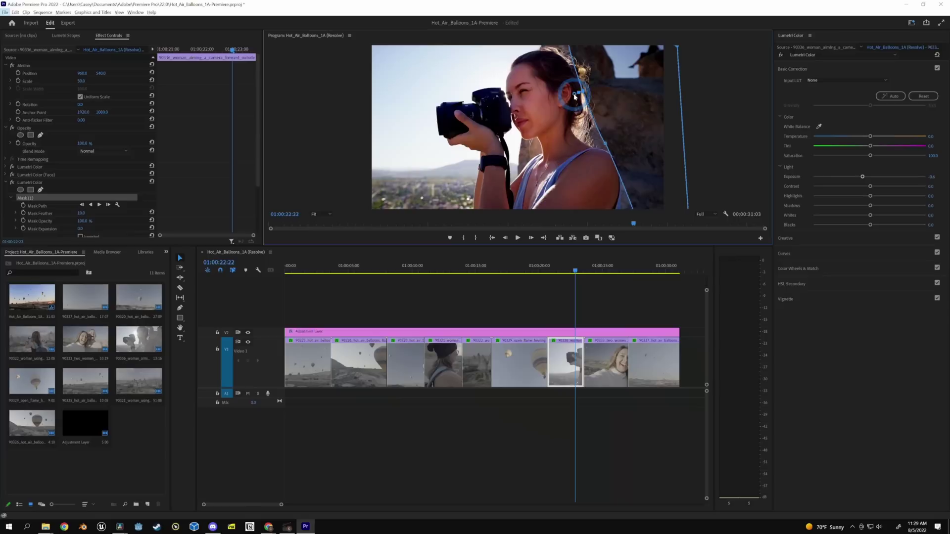
Move the rock-area mask away from the woman, feather it to about 1109, and play the clip from its start.
drag(557, 101, 610, 91)
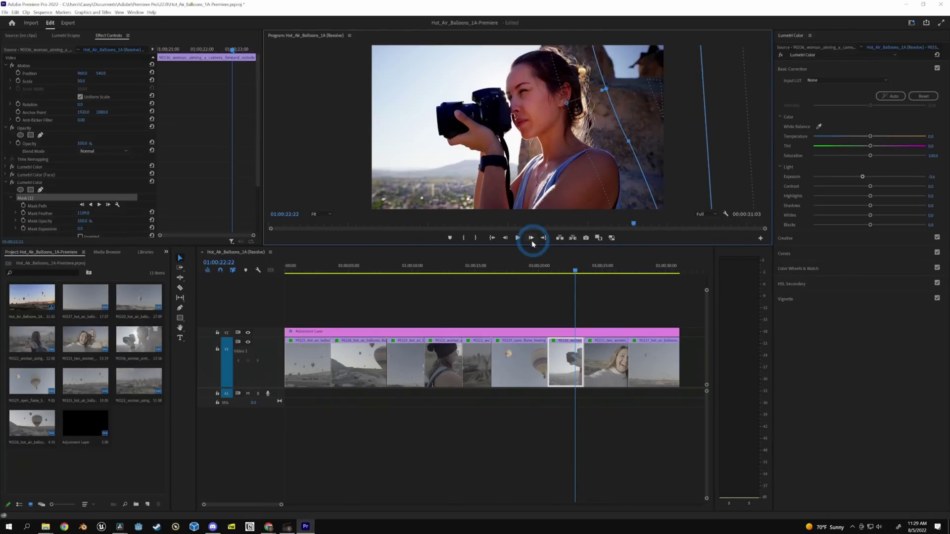
click(549, 268)
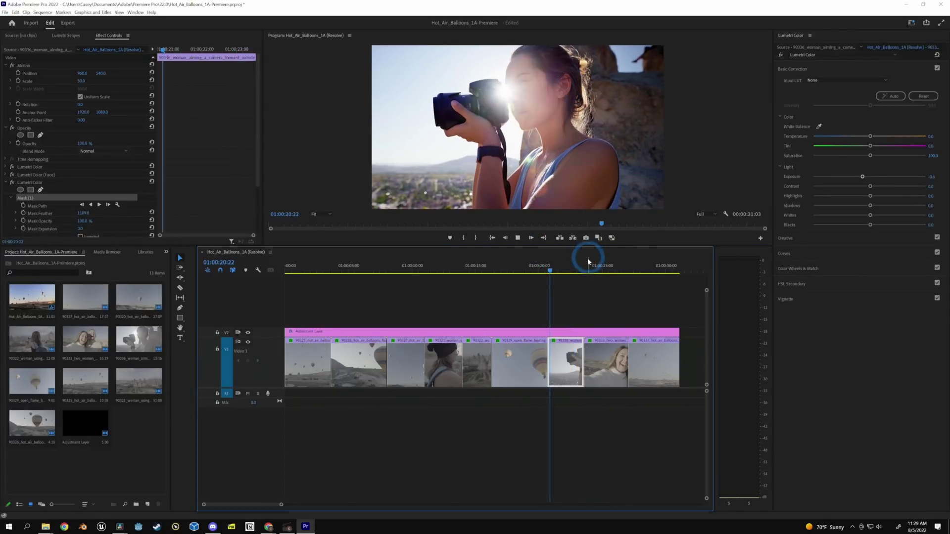
key(space)
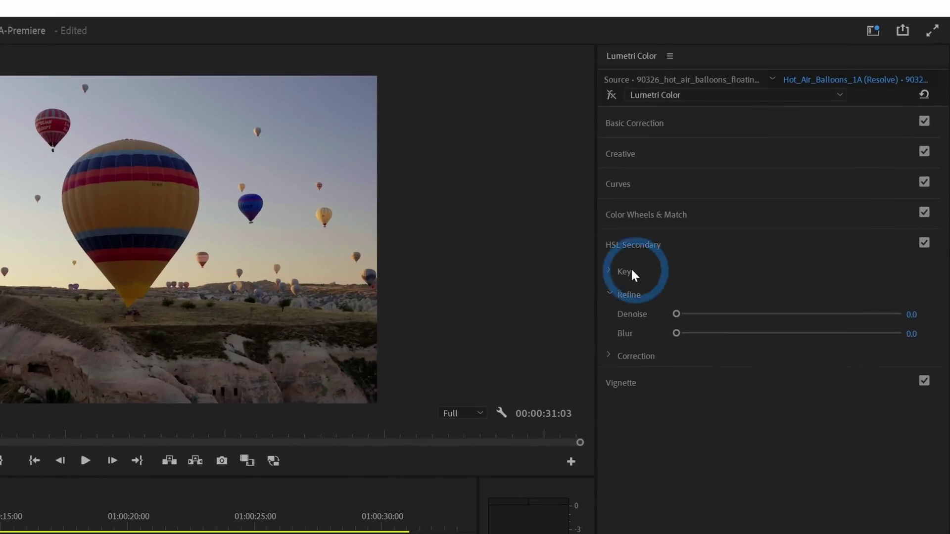
Key the bright sky by luminance only in HSL Secondary, and darken and slightly cool the keyed area.
click(783, 144)
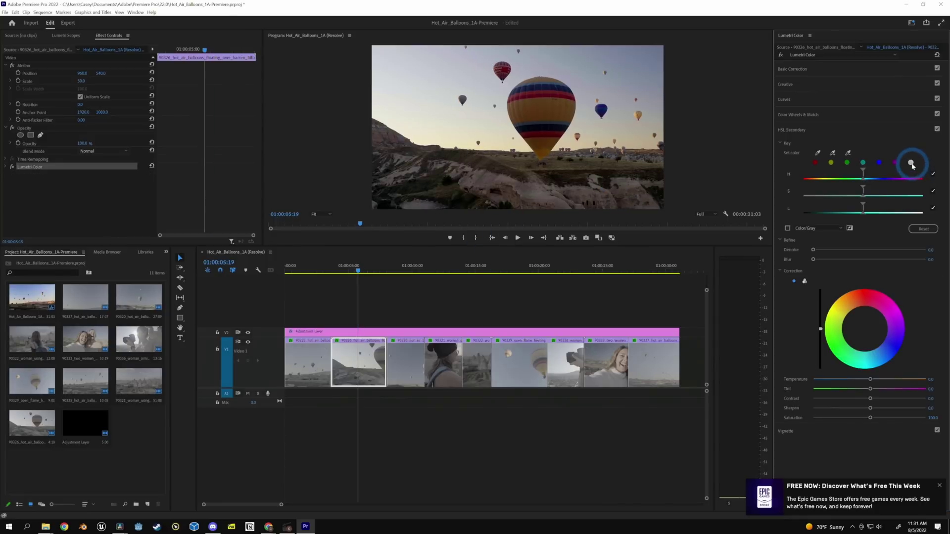
click(912, 164)
mouse_move(866, 211)
mouse_down()
mouse_move(909, 211)
mouse_move(861, 206)
mouse_up()
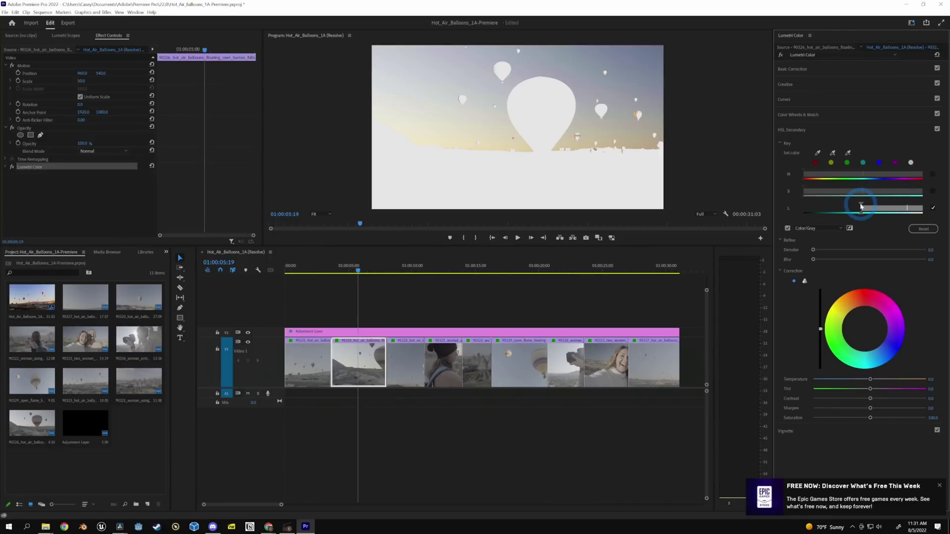
drag(821, 329, 820, 363)
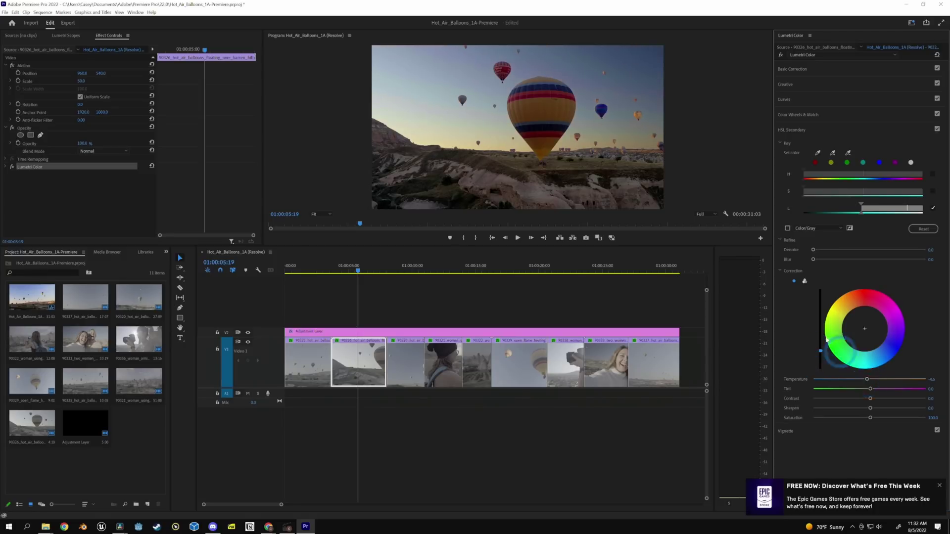
Add an elliptical mask to the balloon clip's Lumetri Color effect, stretched across the frame at the horizon and broadly feathered.
click(20, 174)
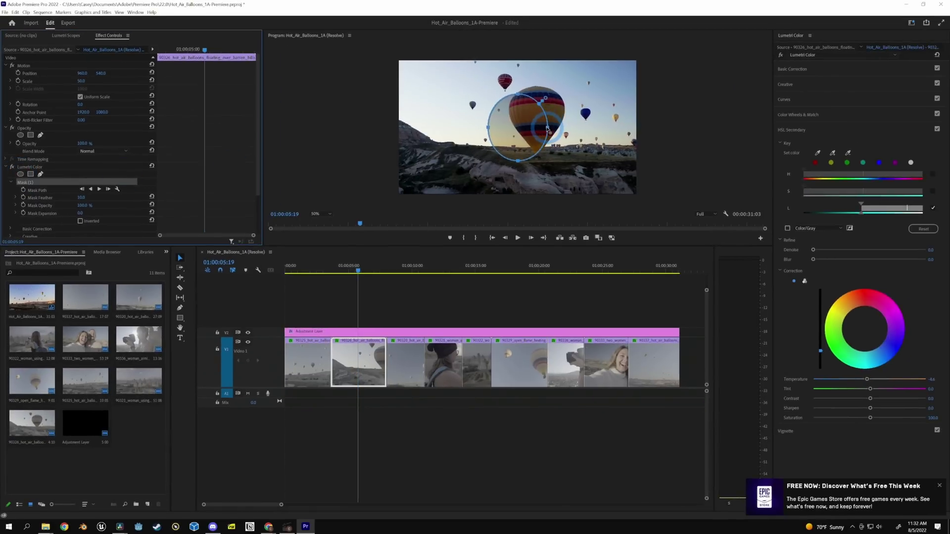
drag(547, 128, 712, 128)
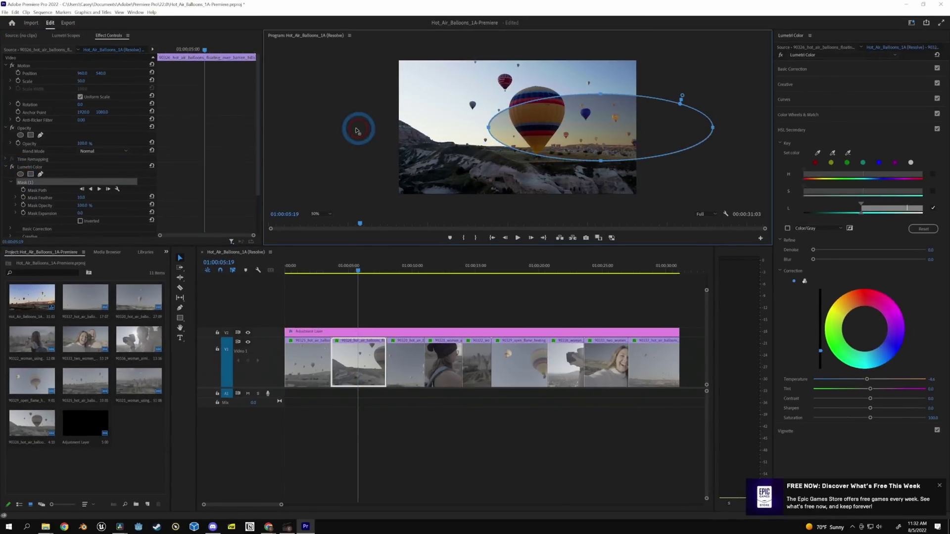
drag(358, 130, 288, 128)
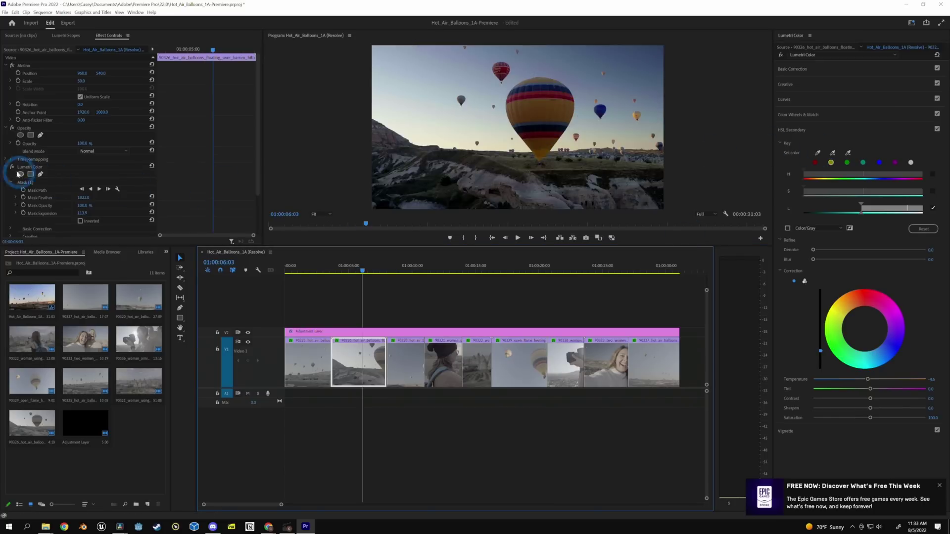
Compare the balloon shot with and without the HSL Secondary correction and scrub through the graded sequence.
click(7, 169)
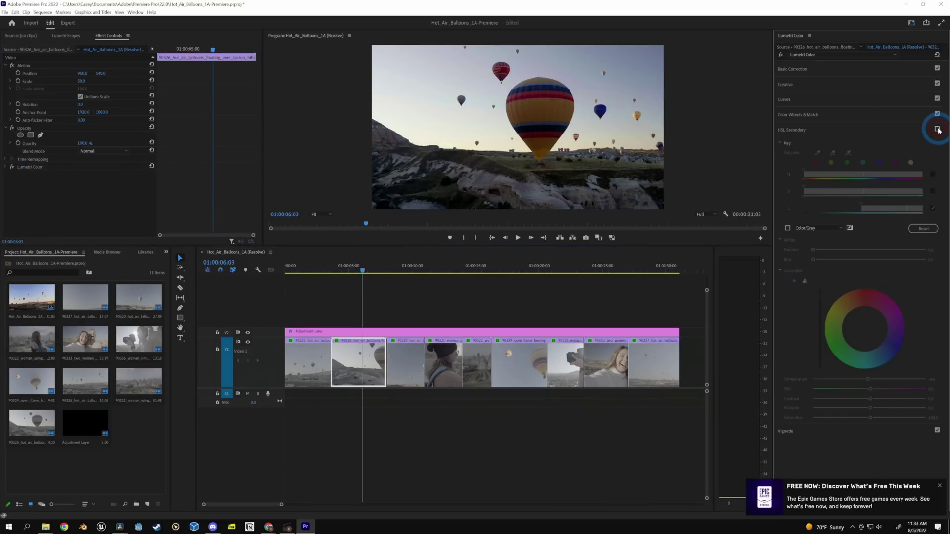
click(434, 267)
click(378, 271)
drag(379, 270, 497, 314)
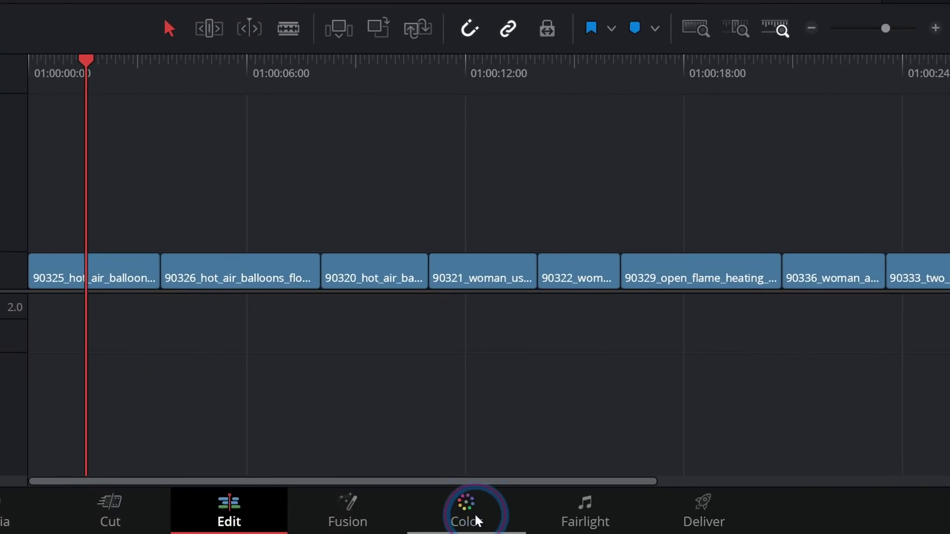
Switch to DaVinci Resolve's Color page, select clip 02, and hide the mini timeline.
click(539, 523)
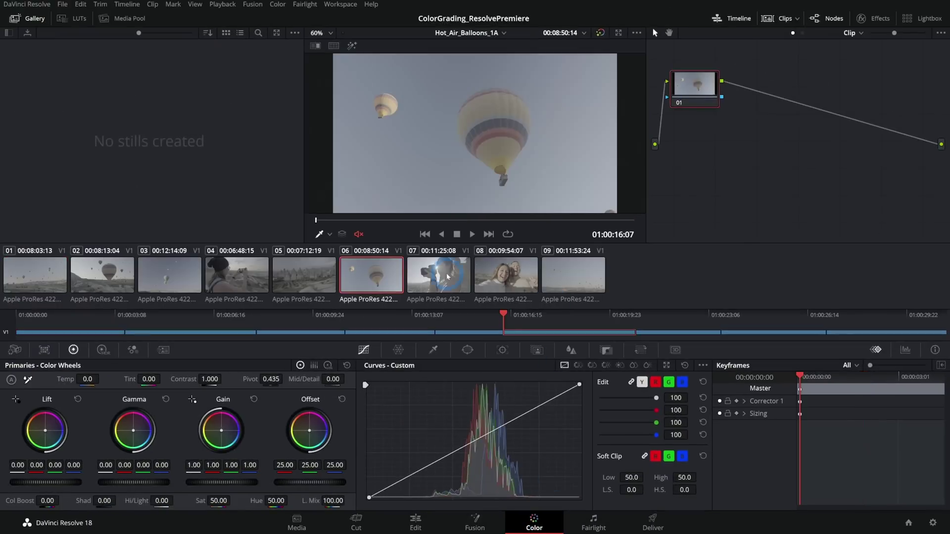
click(437, 275)
click(516, 303)
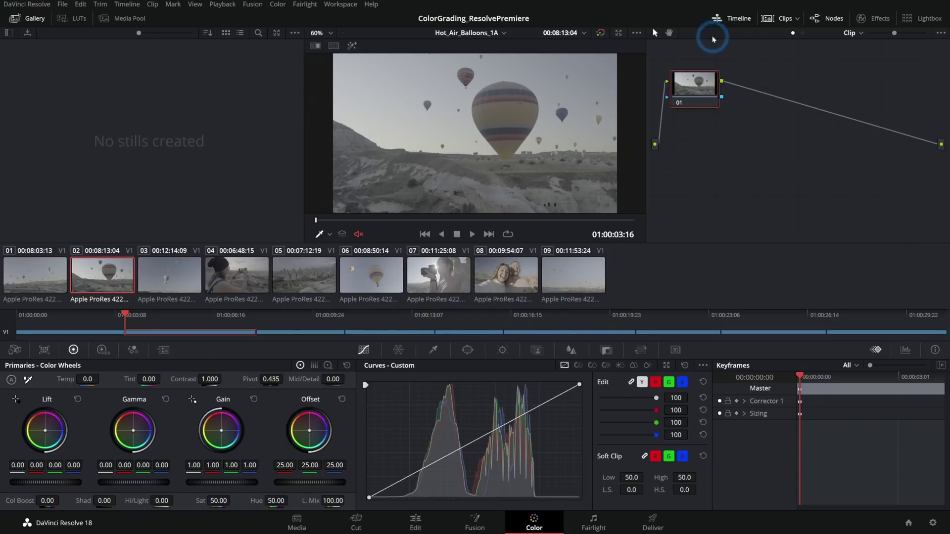
click(735, 20)
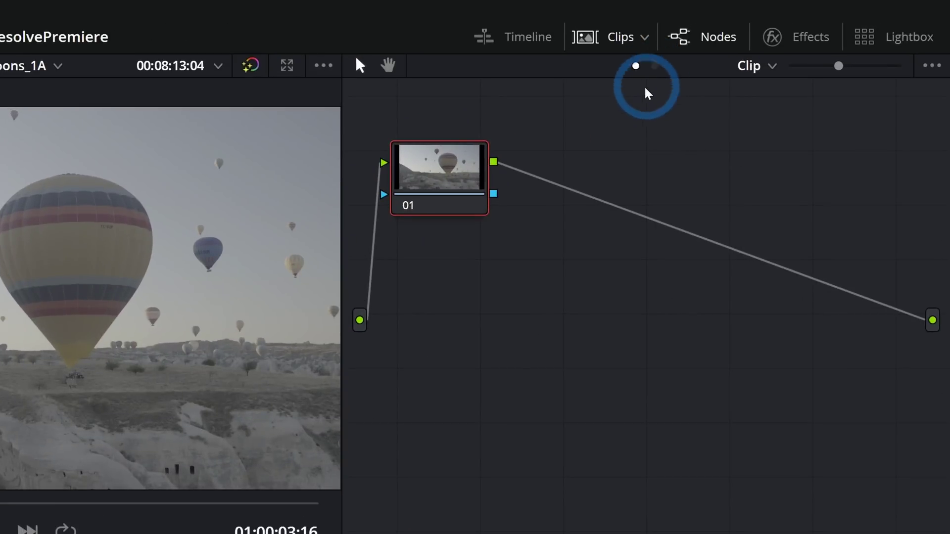
Switch to the timeline-level node graph and add a serial node in the middle of the connection.
click(654, 66)
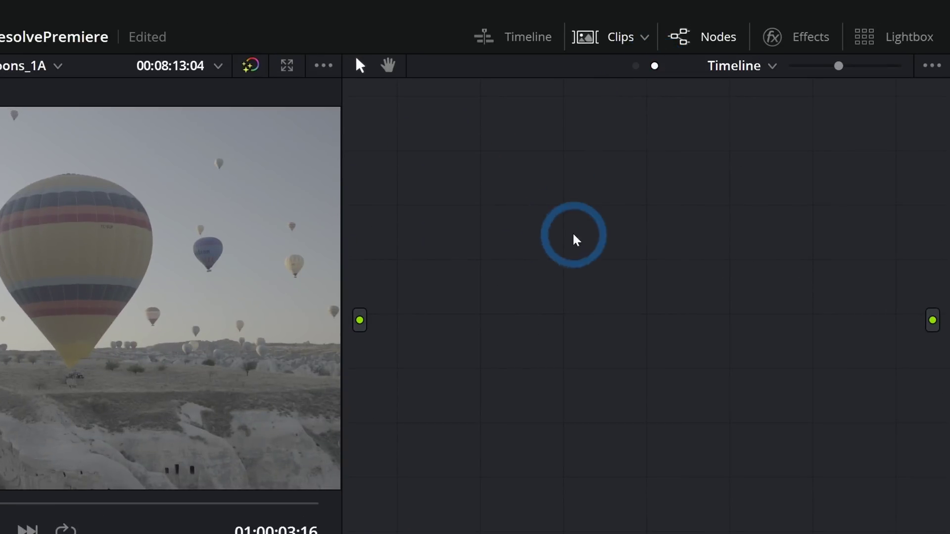
key(alt+s)
drag(433, 182, 543, 230)
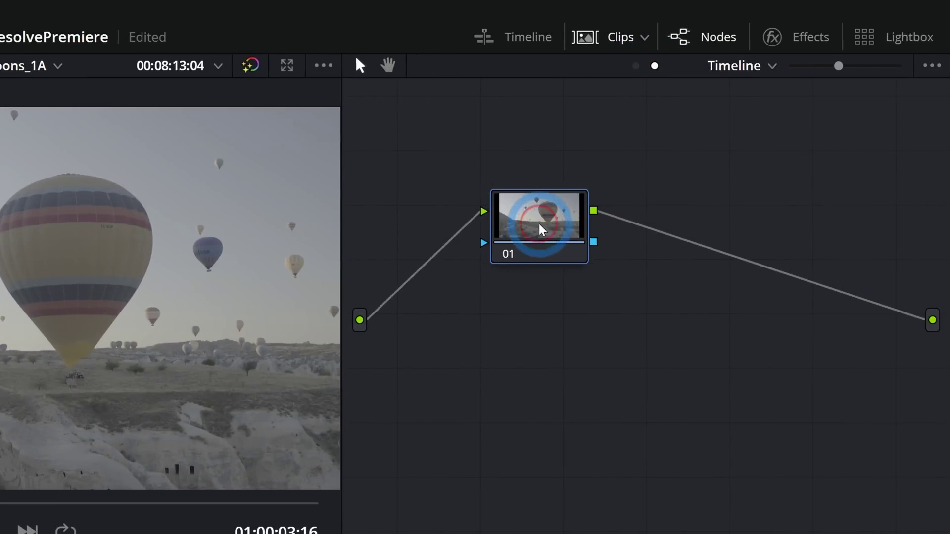
Find the Color Space Transform effect in the library and apply it to the timeline node.
click(792, 37)
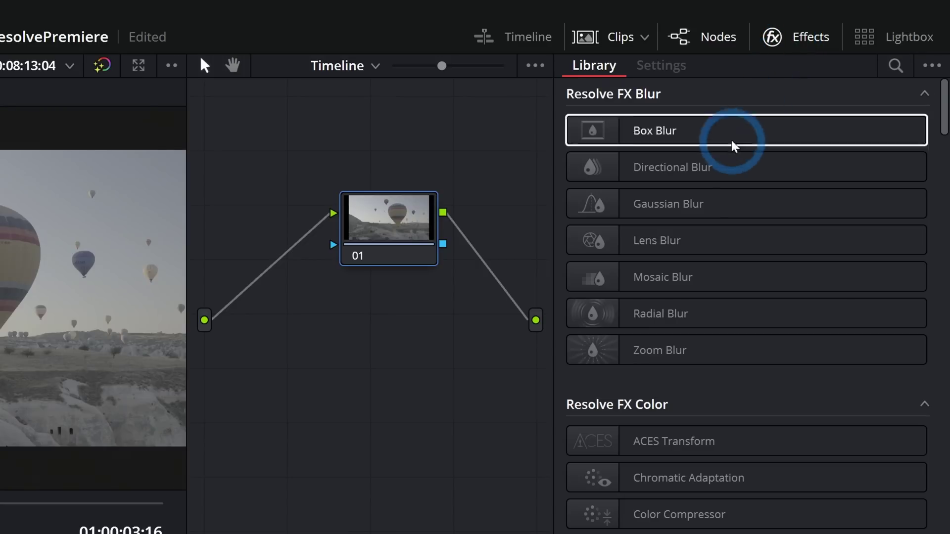
scroll(624, 307, down, 5)
drag(600, 346, 451, 224)
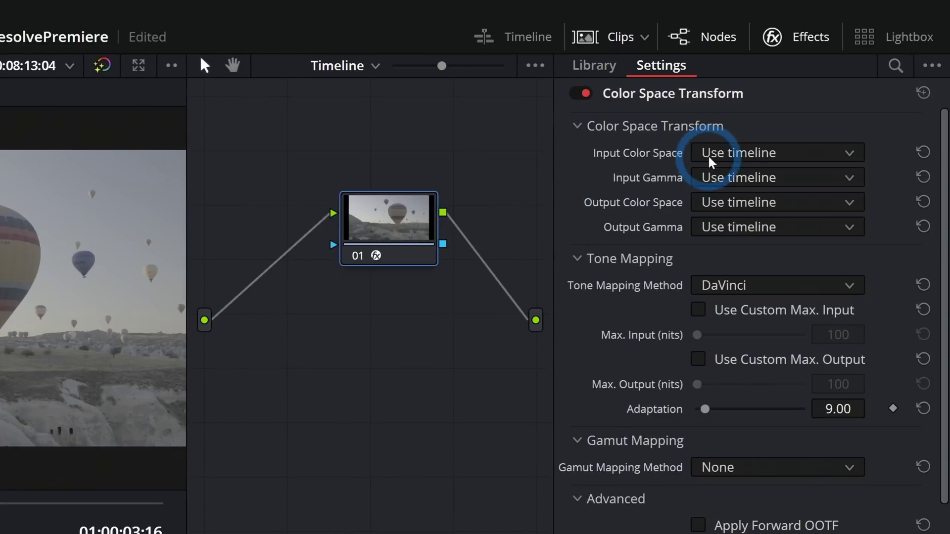
Set the transform's input color space to Sony S-Gamut3.Cine and its input gamma to Sony S-Log3.
click(727, 153)
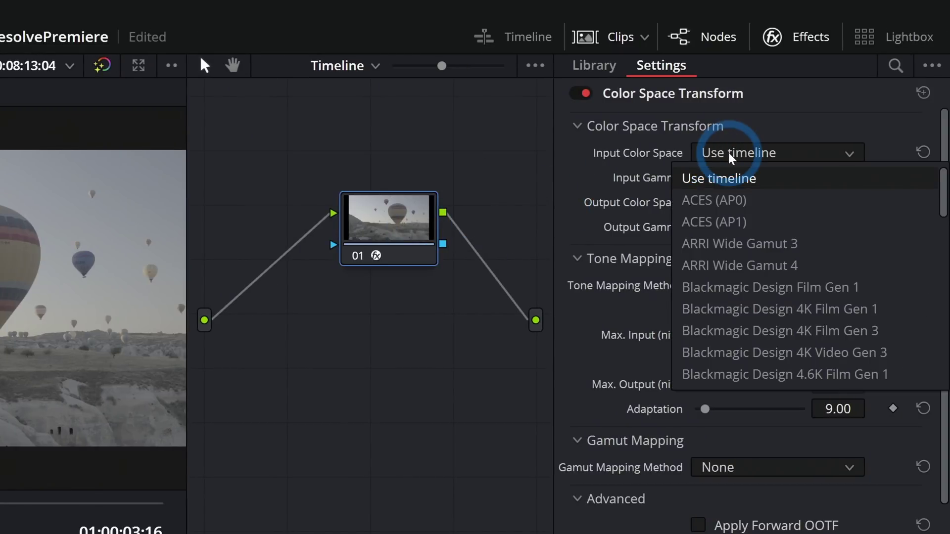
scroll(772, 305, down, 15)
click(777, 308)
click(757, 186)
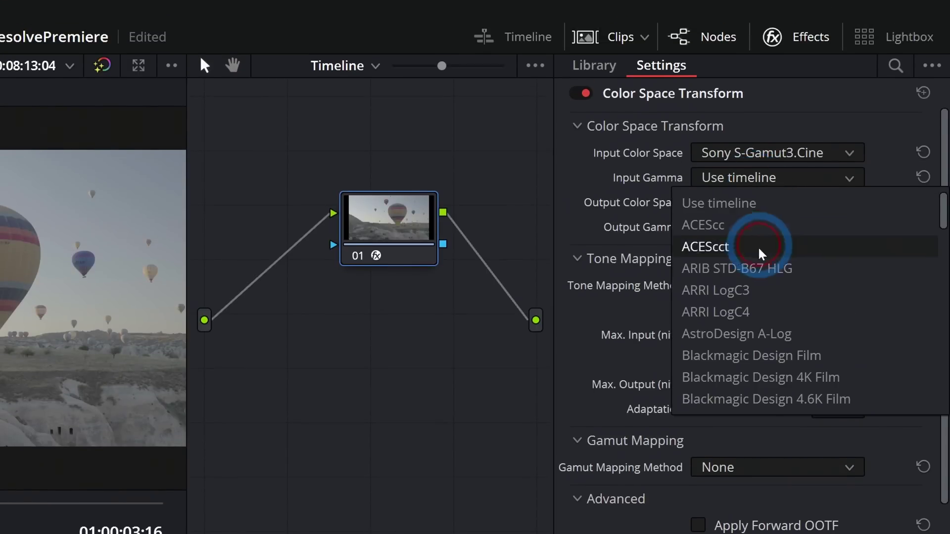
scroll(758, 245, down, 15)
click(764, 377)
Set the transform's output color space and output gamma to Rec.709 and the tone mapping method to None.
click(747, 202)
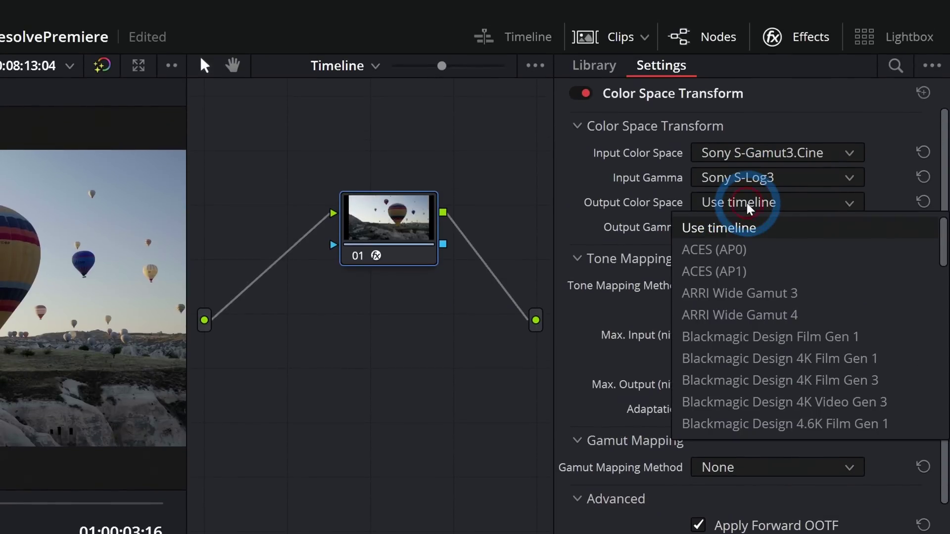
scroll(750, 275, down, 12)
click(738, 375)
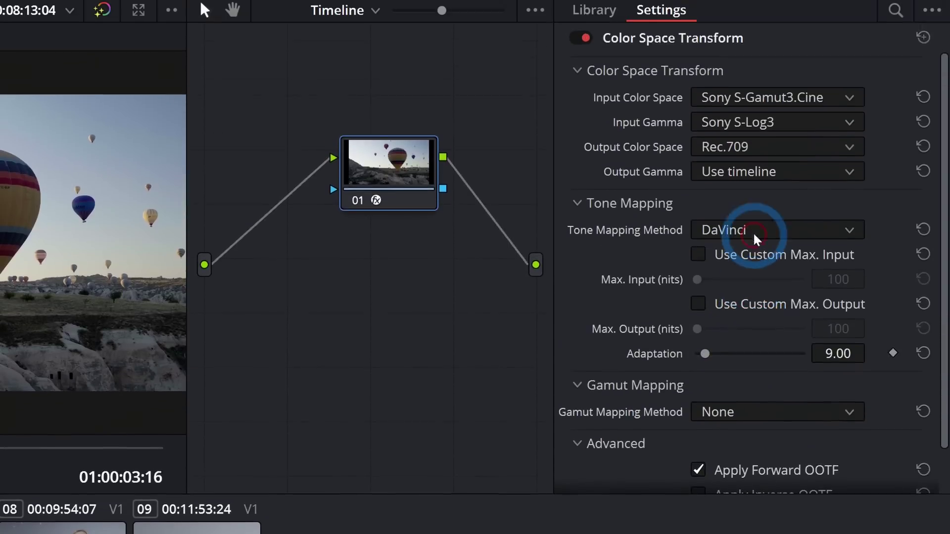
click(753, 174)
scroll(747, 207, down, 15)
click(738, 209)
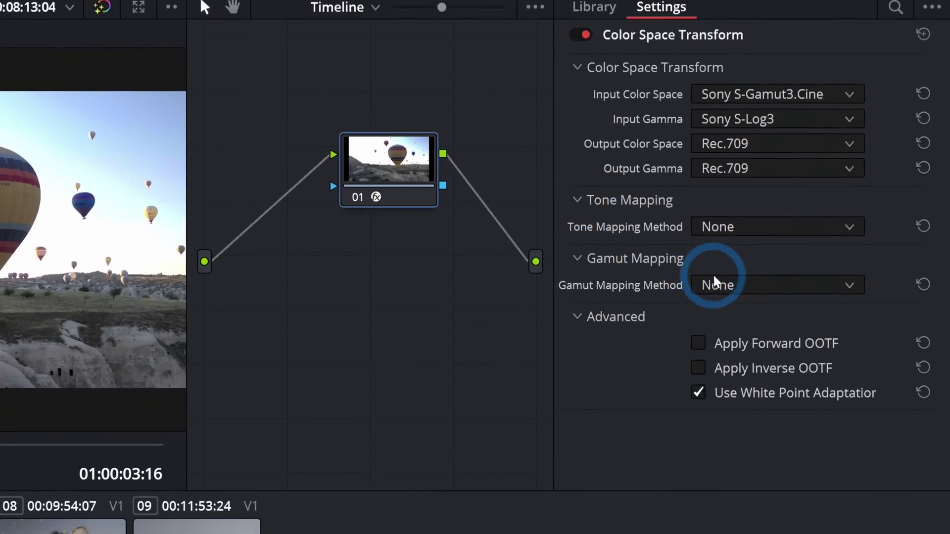
Set the gamut mapping method to Saturation Compression and close the effect settings.
click(714, 280)
click(737, 331)
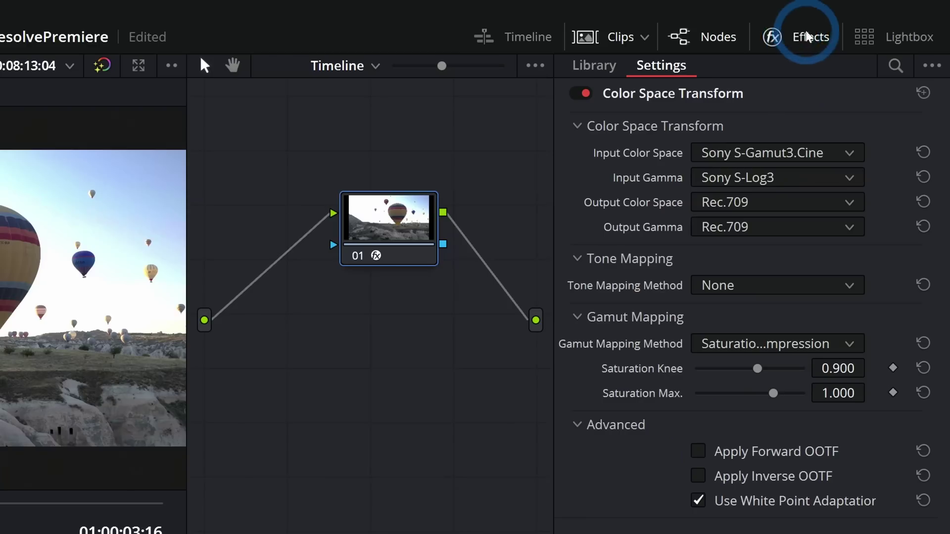
click(880, 18)
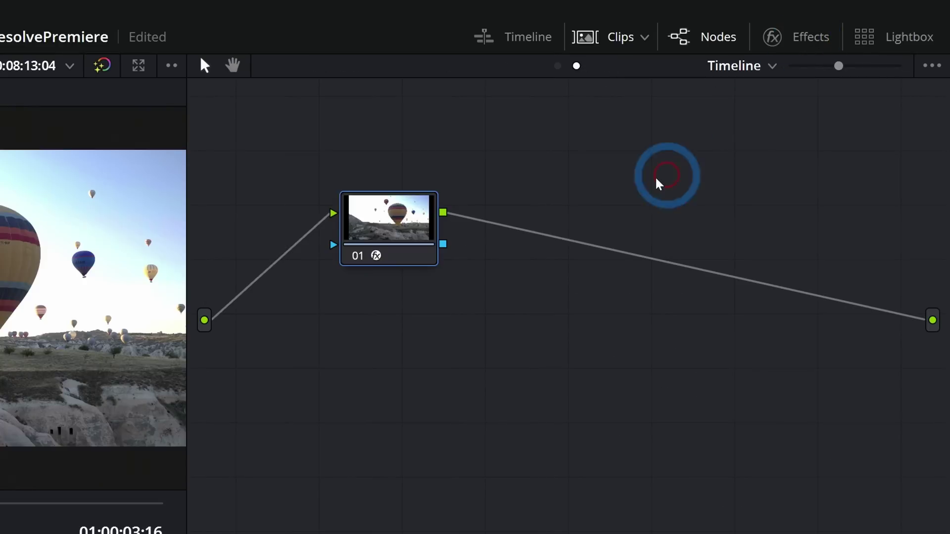
Return to the clip-level node graph and look through several clips to check the color space transform on each.
click(761, 31)
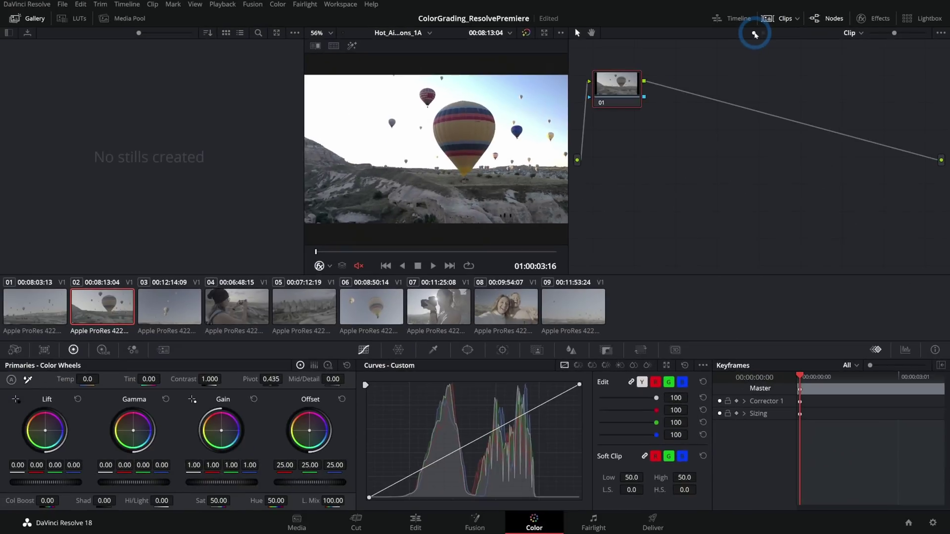
click(170, 307)
click(304, 306)
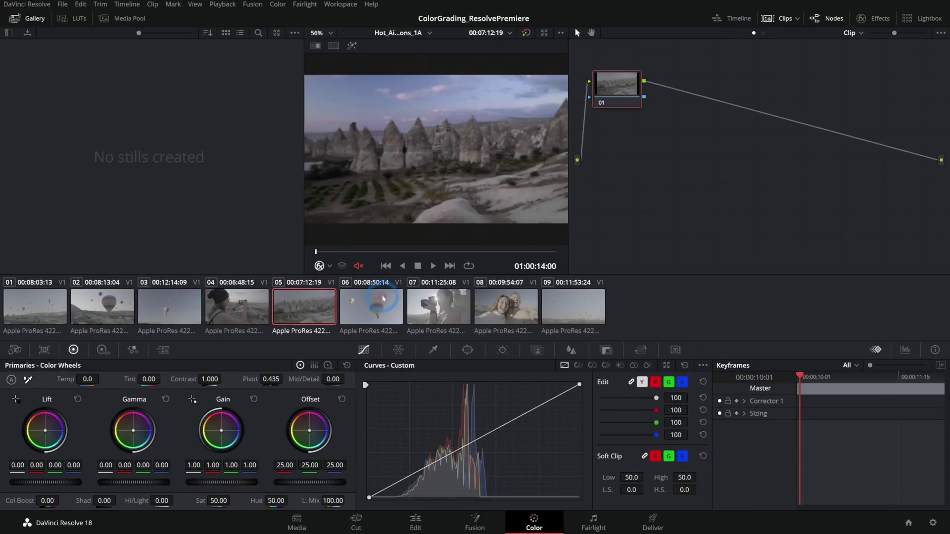
click(436, 303)
click(505, 305)
click(588, 168)
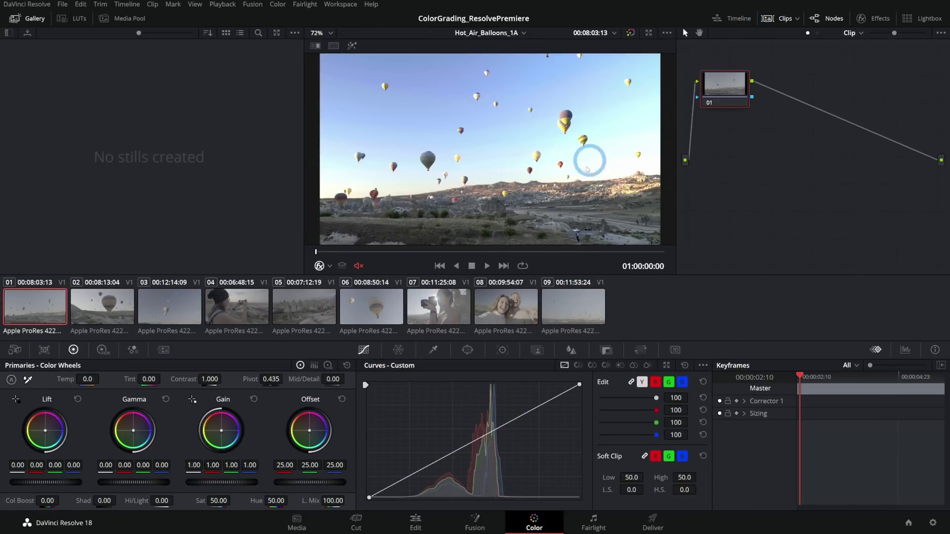
Check the Color Space Transform node at timeline level and lower the first clip's Offset to 18.50 at clip level.
click(817, 38)
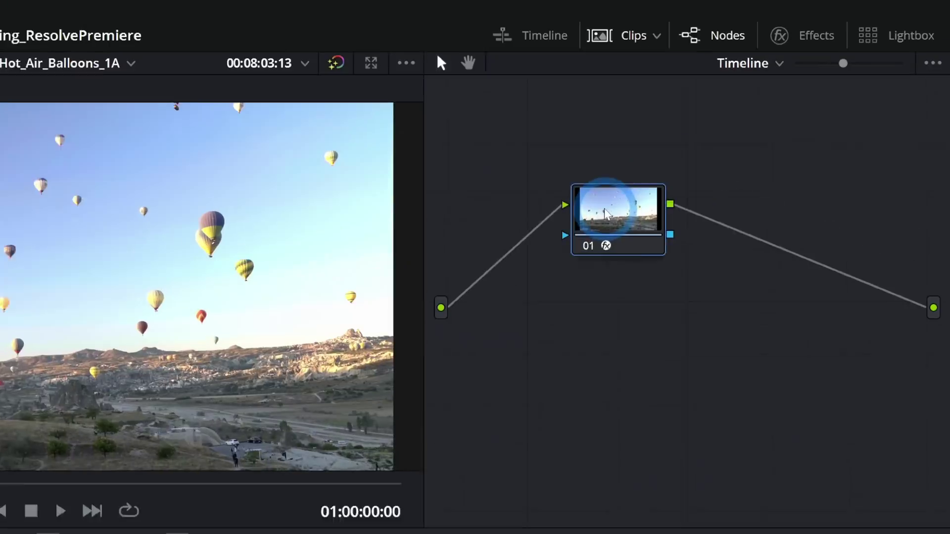
right_click(773, 104)
click(797, 131)
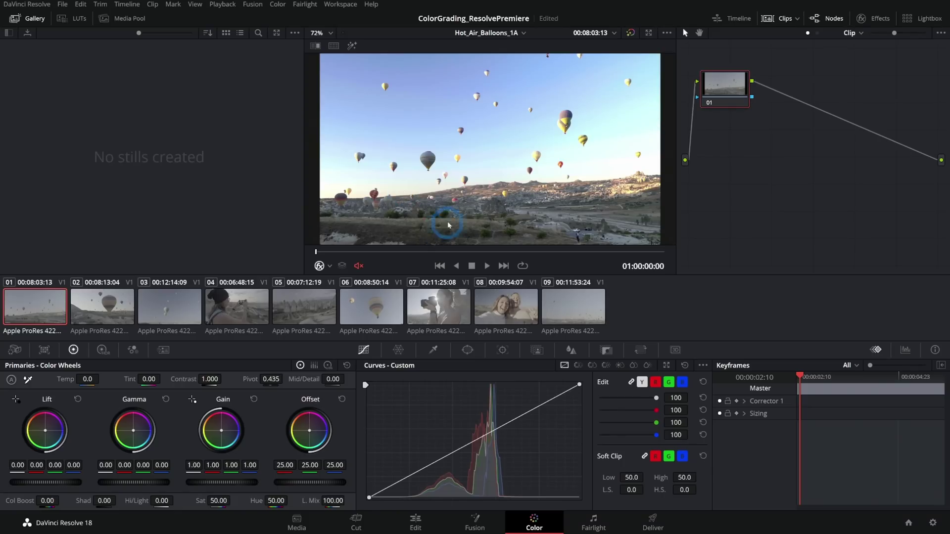
drag(329, 487, 313, 488)
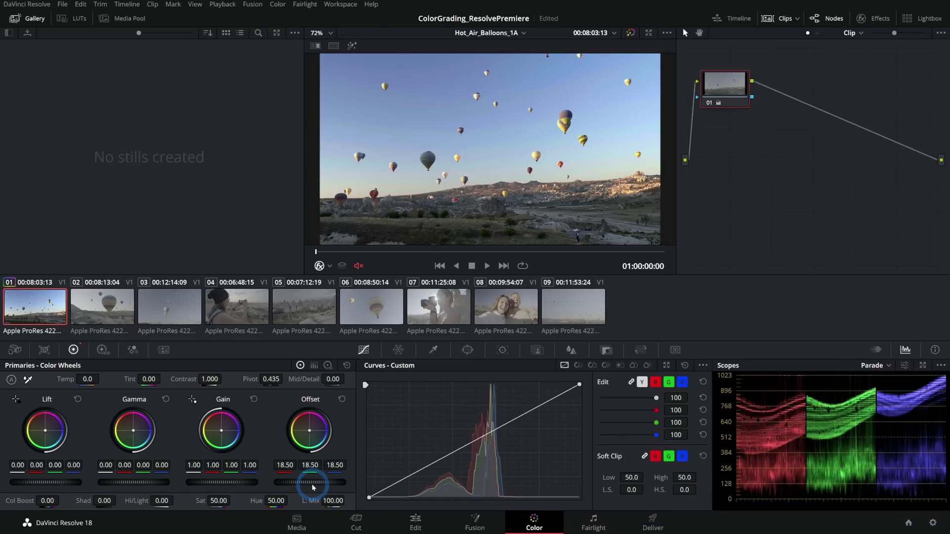
Balance the exposure of clips 02, 03 and 04 by setting their Offset to 17.25, 20.50 and 23.75.
click(108, 316)
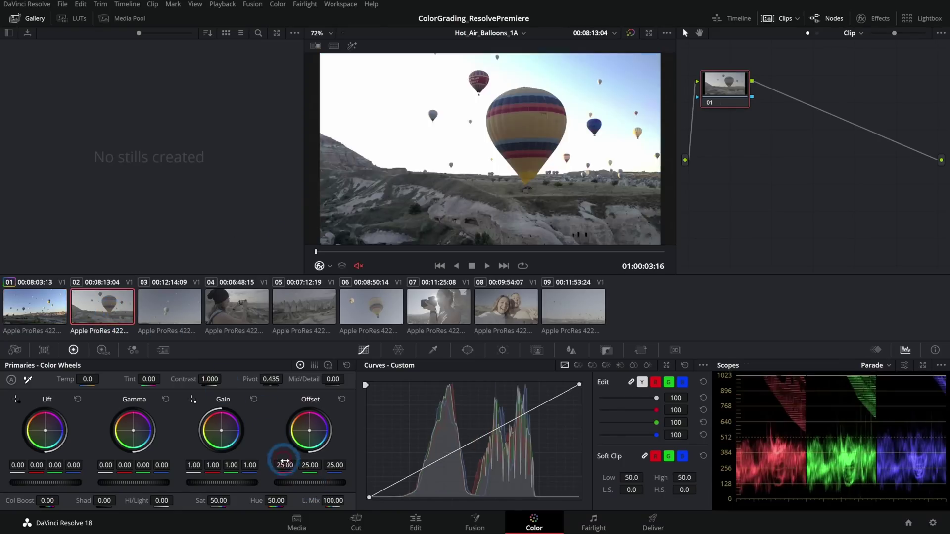
drag(305, 481, 311, 483)
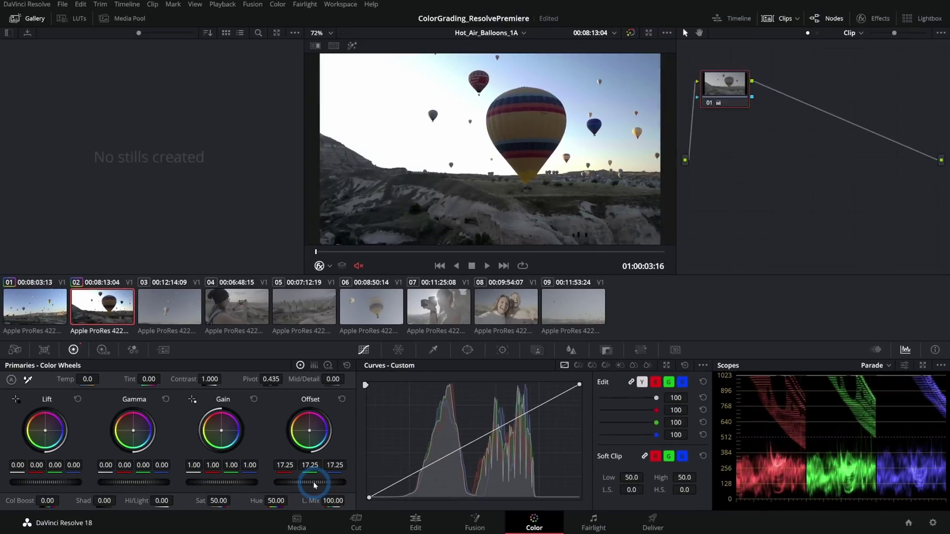
key(Down)
drag(318, 483, 317, 485)
click(240, 322)
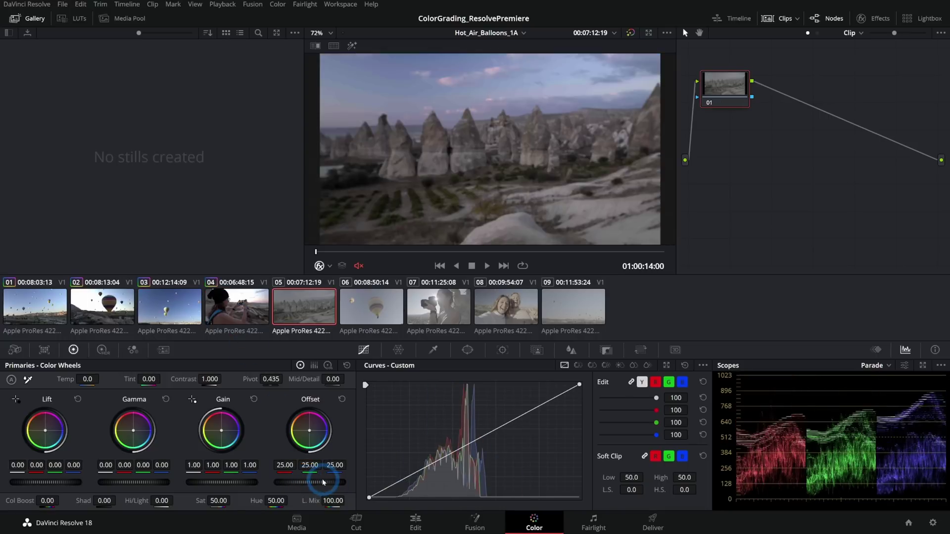
Adjust the Offset on clips 05 to 09, using 29.75 for clip 05, 13.50 for 06, 14.40 for 08 and 10.10 for 09.
drag(322, 482, 323, 484)
key(Down)
key(Down)
key(Down)
click(579, 307)
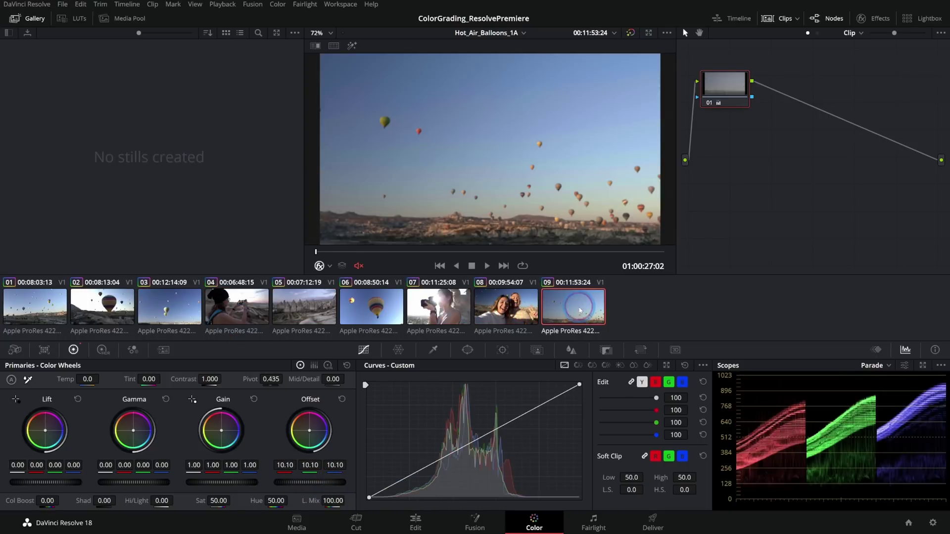
click(554, 252)
mouse_move(558, 255)
mouse_down()
mouse_move(498, 255)
mouse_move(552, 252)
mouse_up()
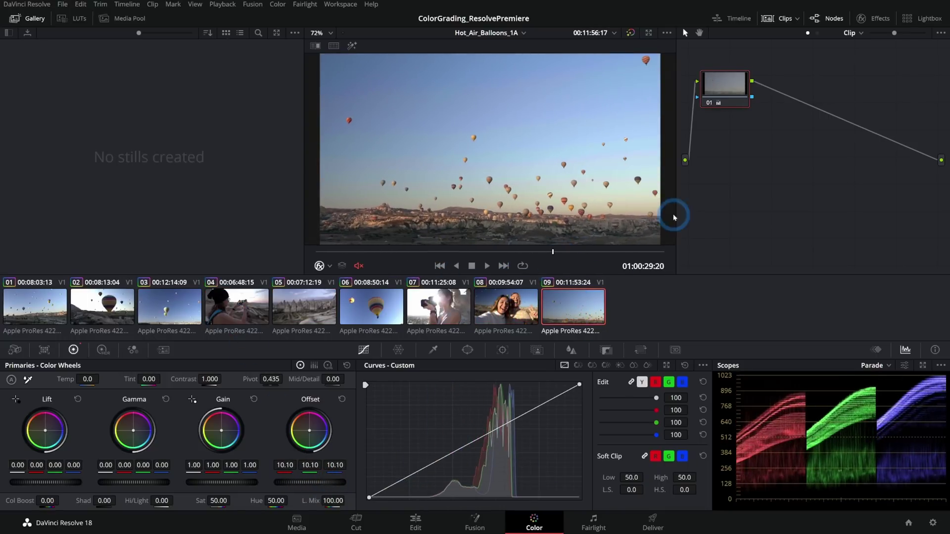
At timeline level, add a serial node before the Color Transform node.
click(817, 34)
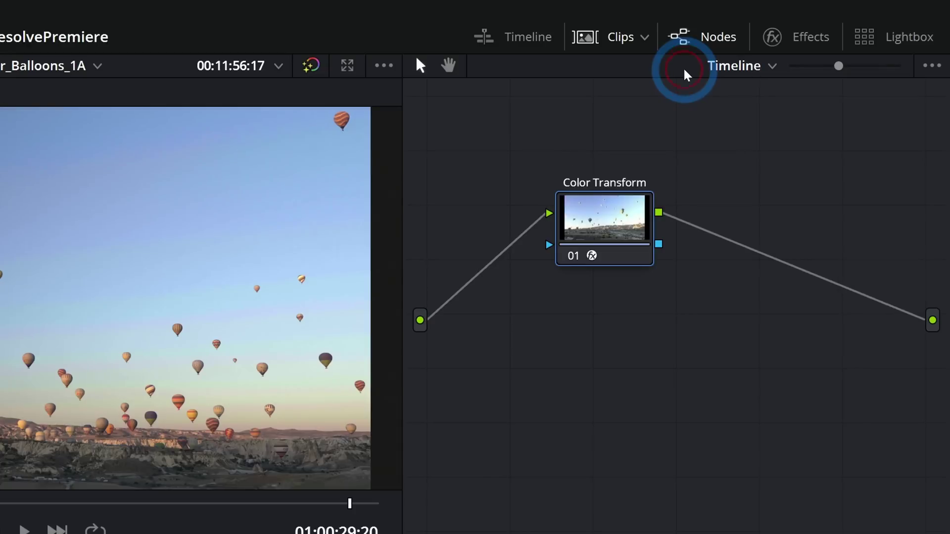
click(598, 235)
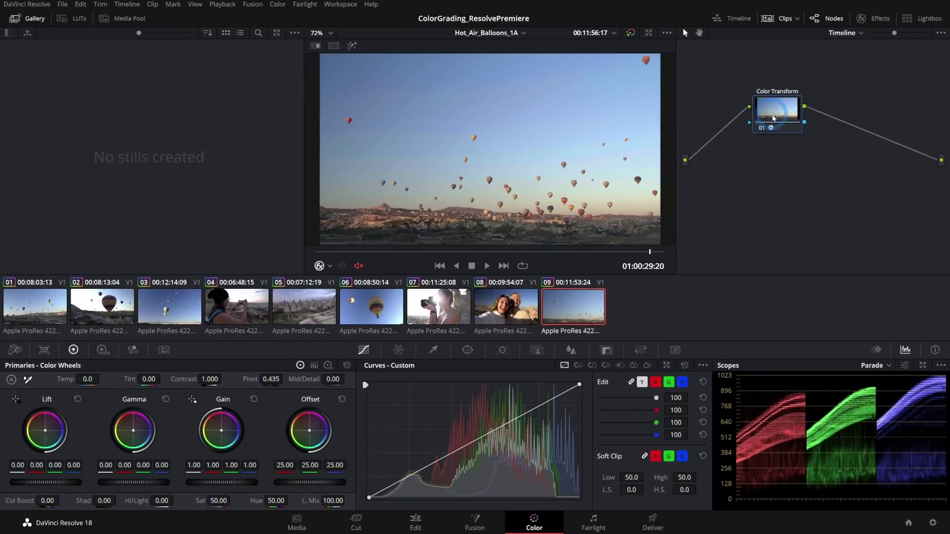
key(shift+s)
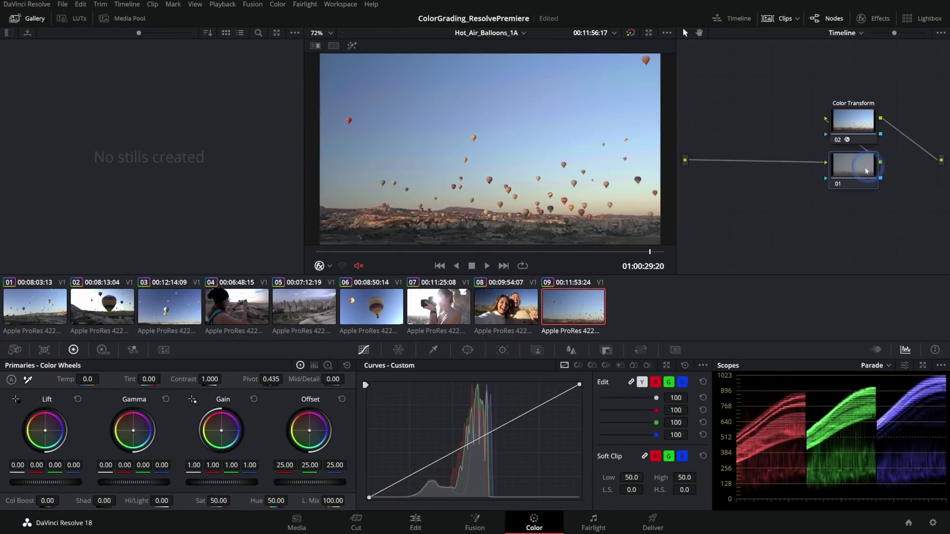
click(502, 187)
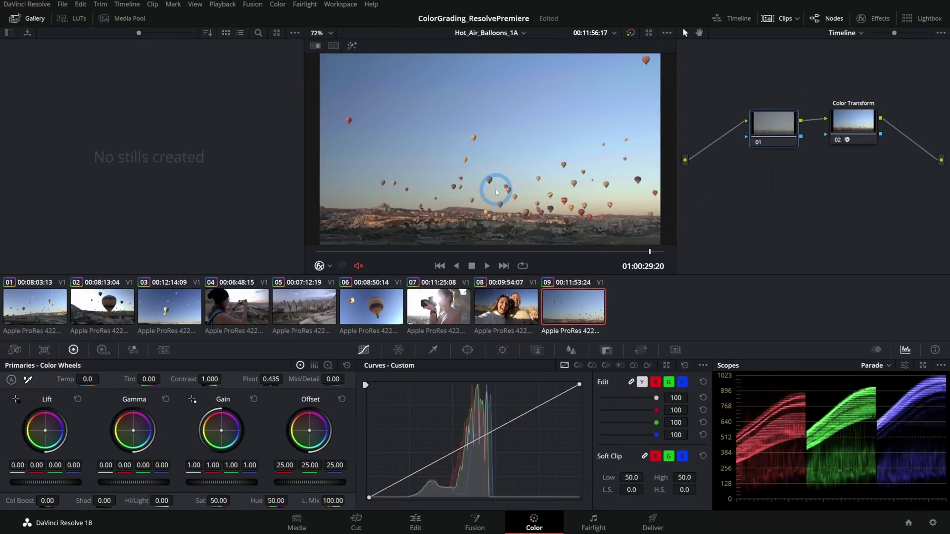
Shape a gentle contrast S-curve on the new timeline node and raise its saturation to 54.80.
drag(535, 412, 530, 406)
drag(401, 481, 401, 486)
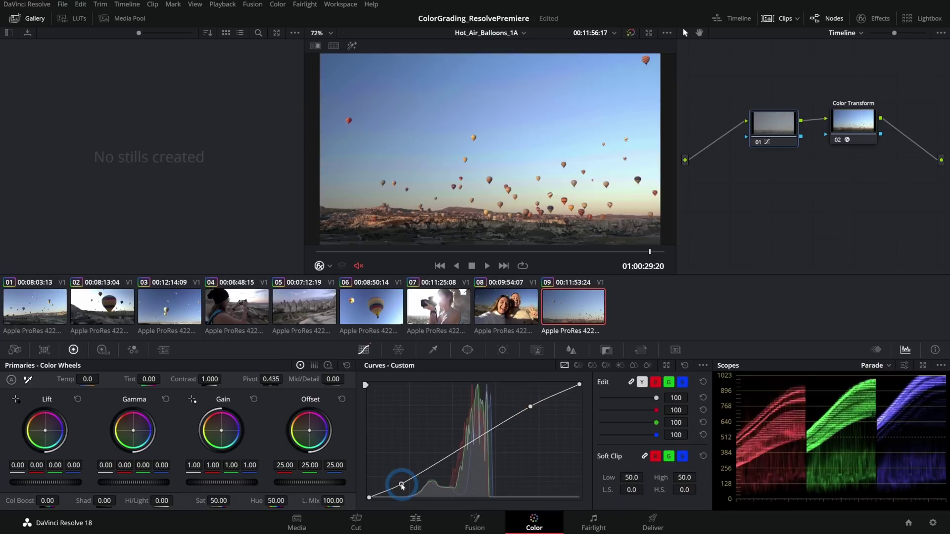
drag(226, 500, 233, 500)
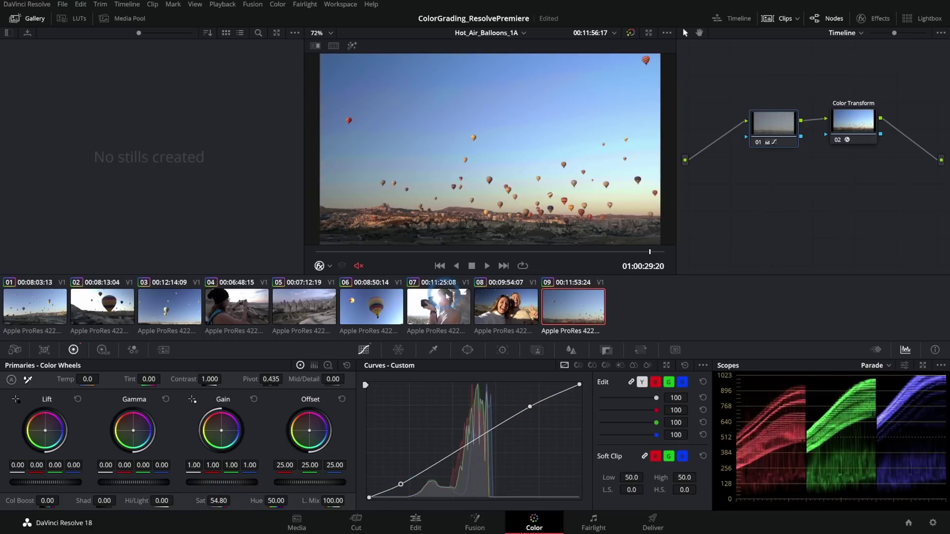
Review the timeline-level grade across several clips and compare clip 01 with the new node disabled and enabled.
click(446, 296)
click(371, 306)
click(295, 310)
click(228, 311)
click(167, 313)
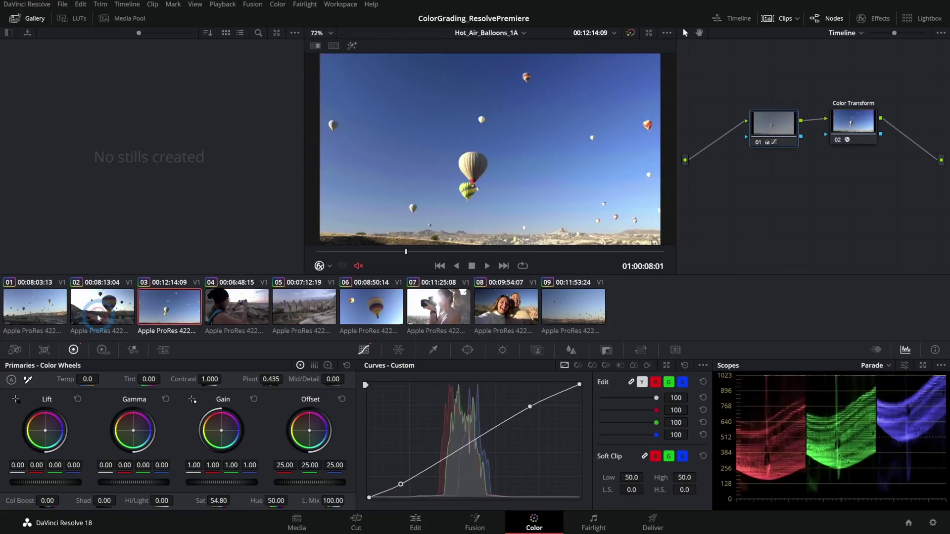
click(36, 312)
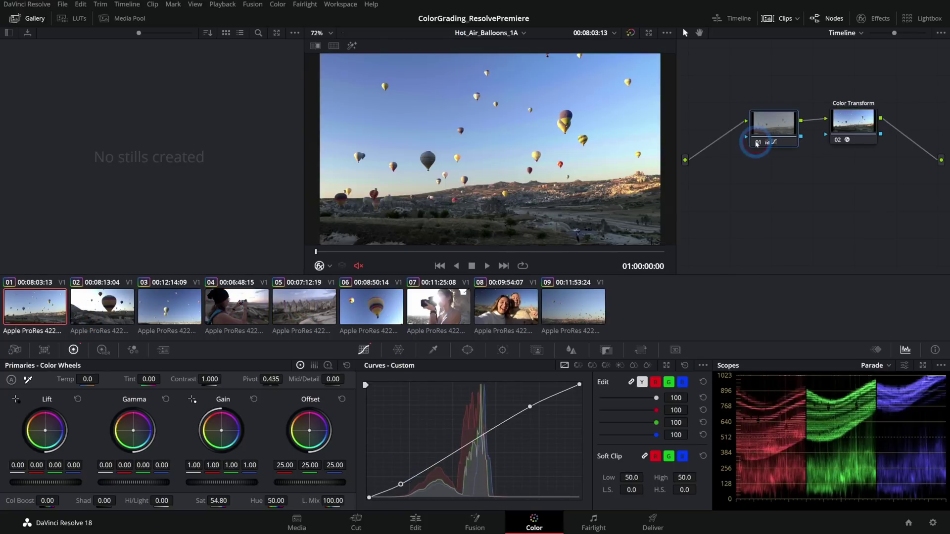
click(756, 143)
click(756, 142)
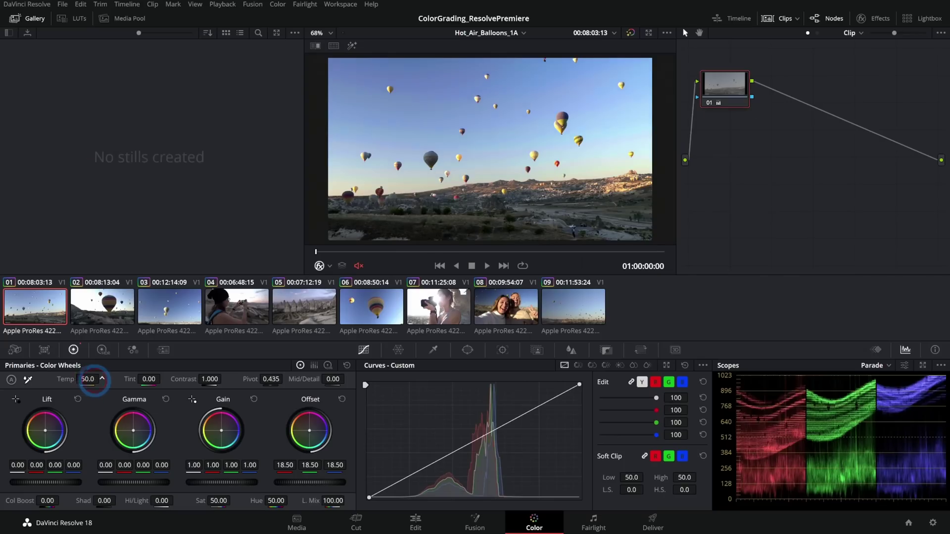
At clip level, warm clip 01 with a Temp of 90.0 and raise its saturation to 60.20.
drag(89, 379, 95, 380)
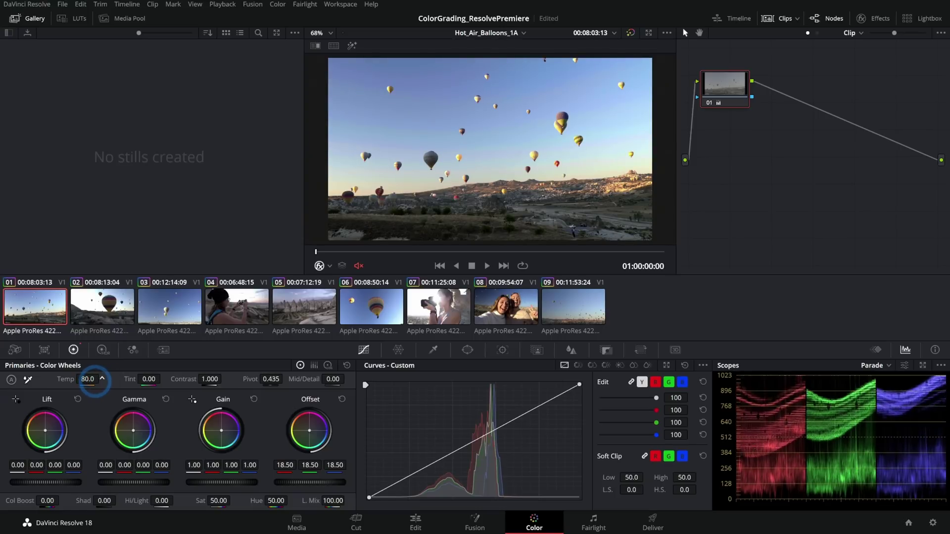
drag(224, 502, 242, 500)
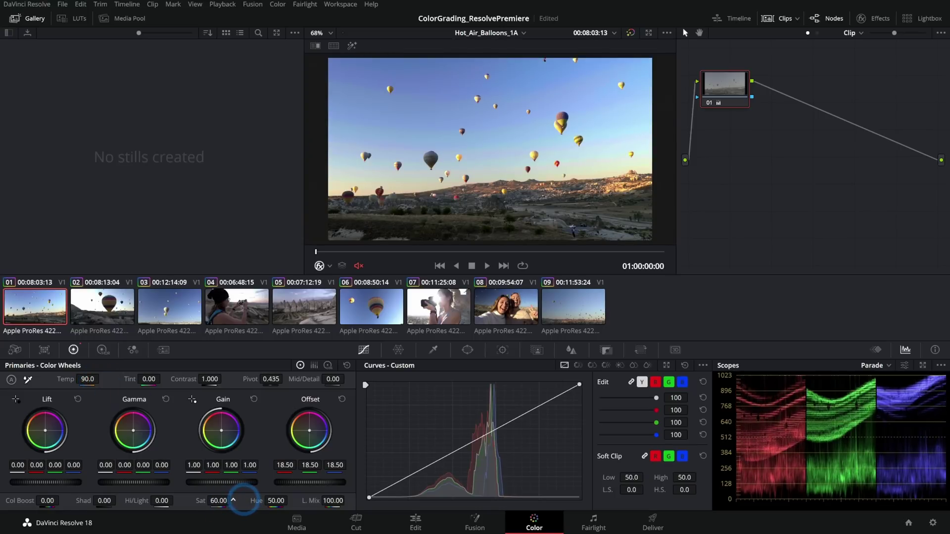
Copy the grade of clip 01 onto clip 02 and carry it over to clip 03.
click(110, 332)
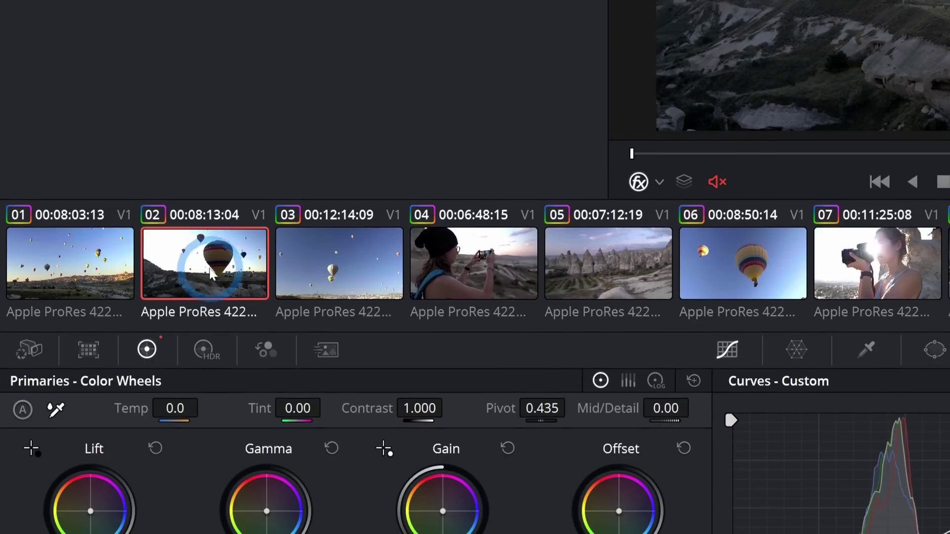
middle_click(63, 267)
click(170, 292)
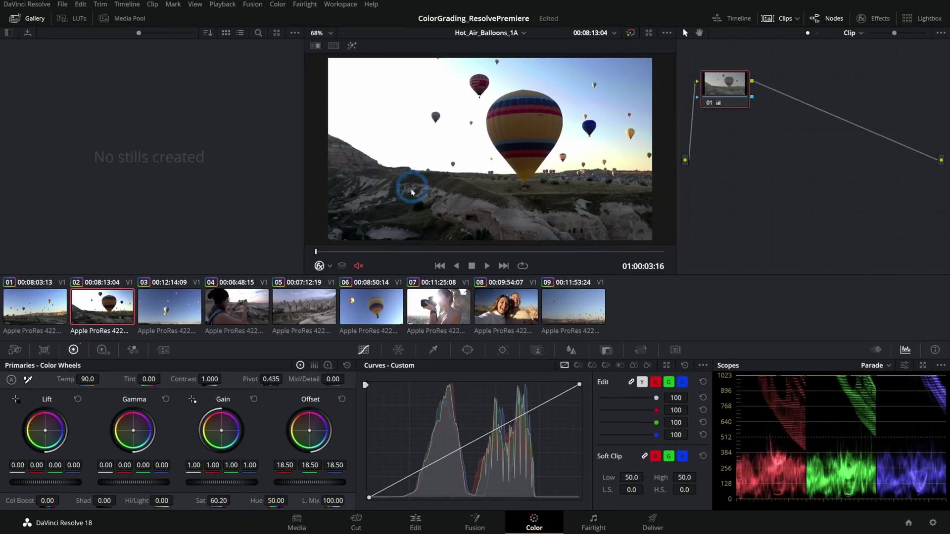
click(177, 317)
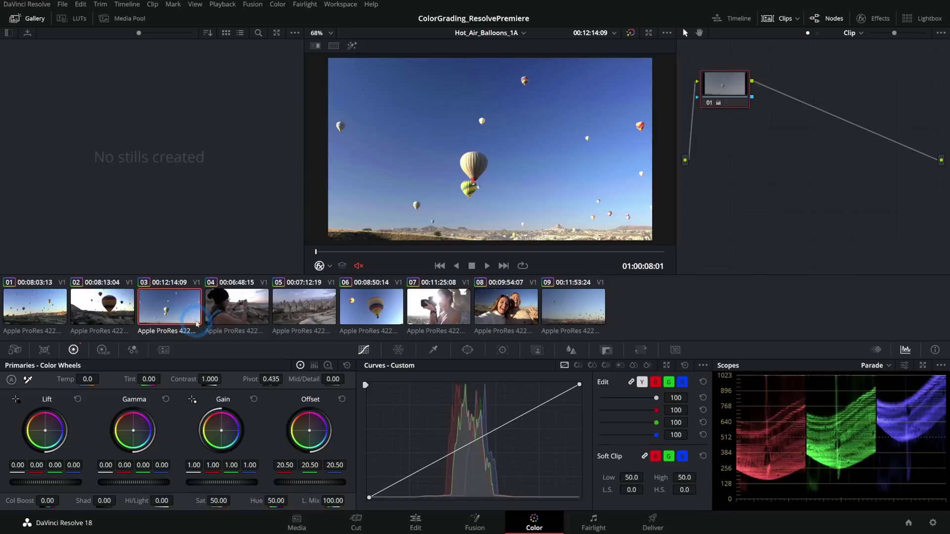
middle_click(132, 316)
Copy the grade of clip 04 onto clip 05 and raise clip 05's Offset to 27.80.
click(236, 318)
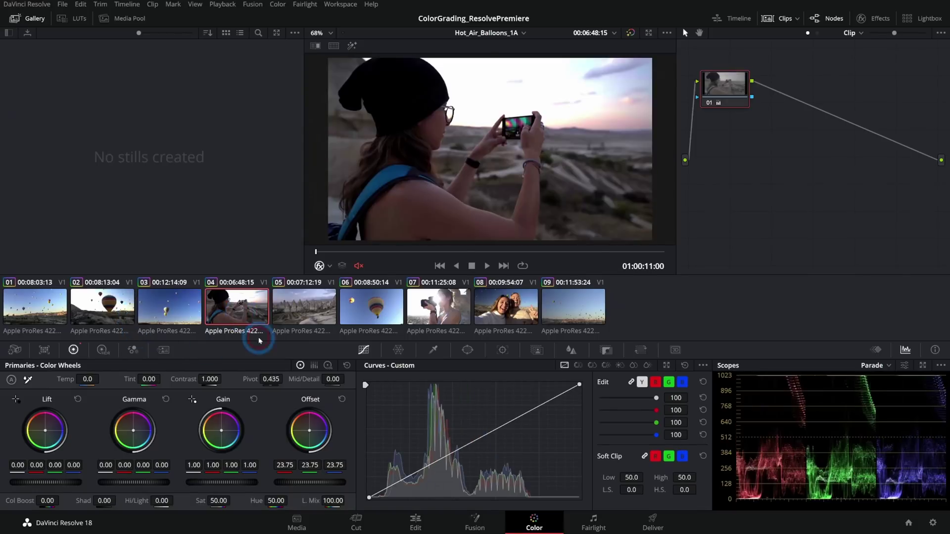
click(301, 310)
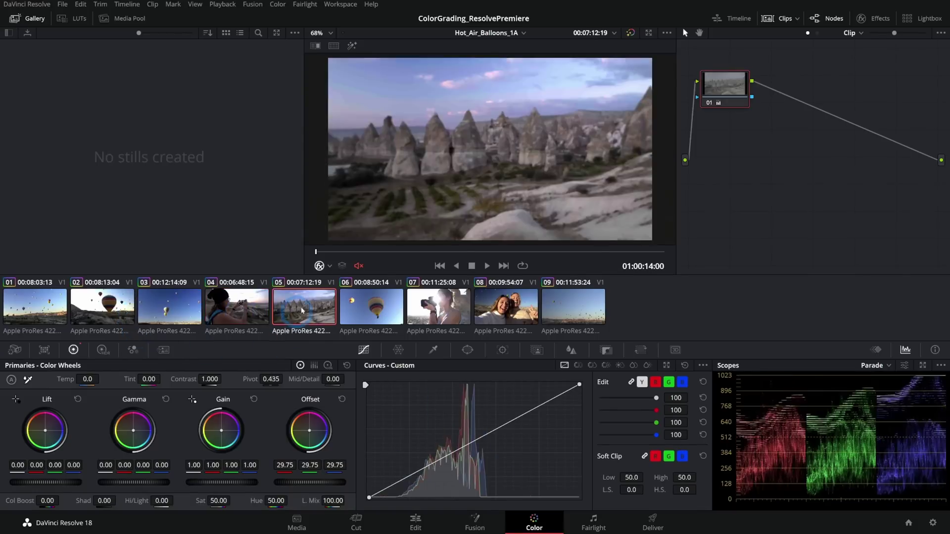
middle_click(244, 308)
drag(354, 253, 391, 252)
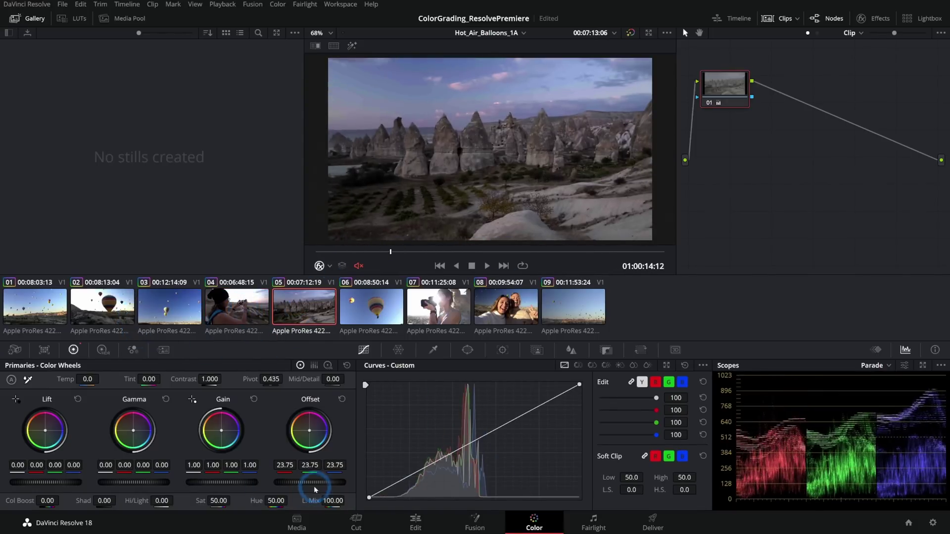
drag(313, 486, 360, 481)
Soften the contrast on clip 08 by setting Gamma to 0.04 and Lift to 0.02 and fine-tuning Gain.
click(459, 251)
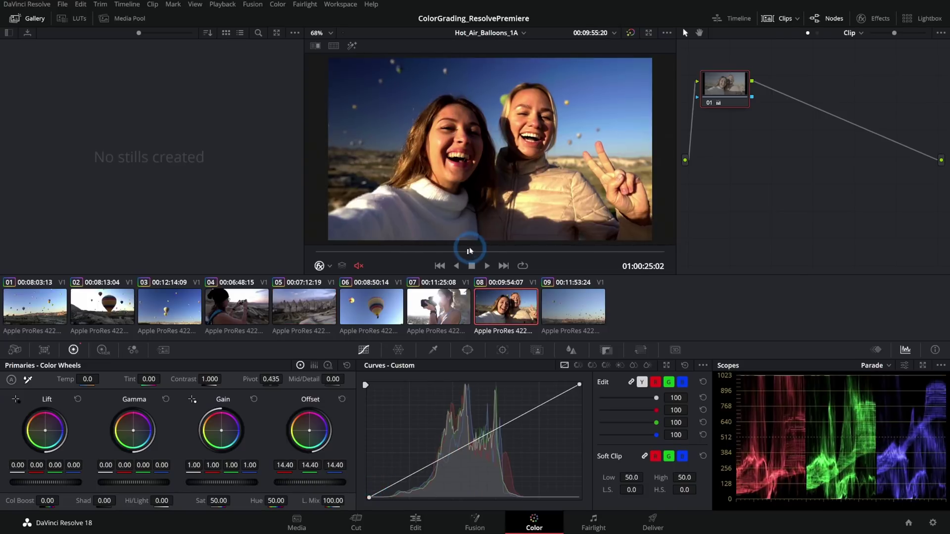
drag(248, 484, 235, 485)
drag(134, 491, 136, 482)
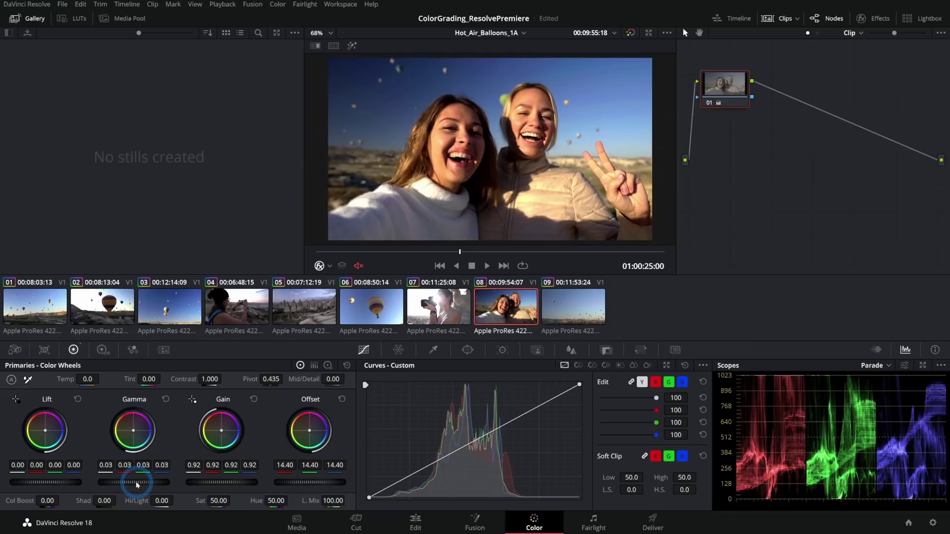
click(58, 489)
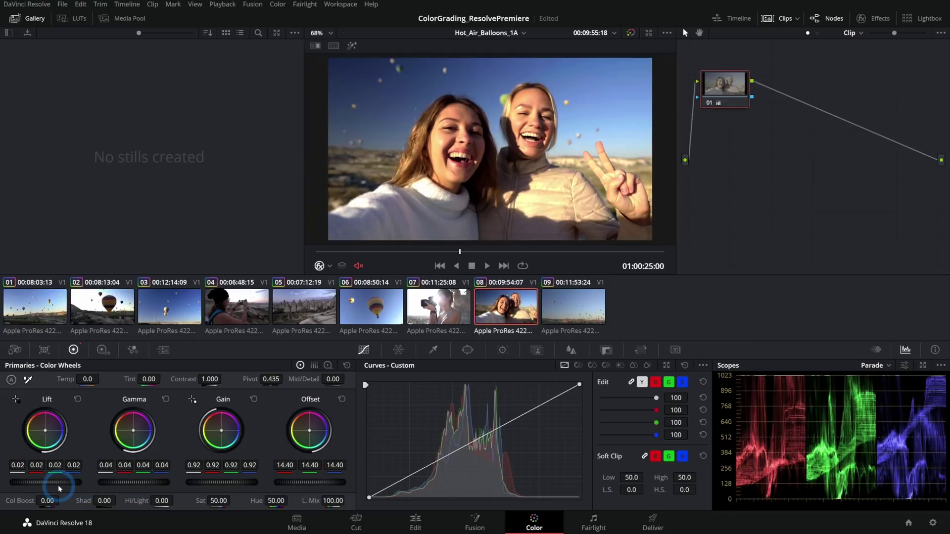
drag(232, 483, 244, 485)
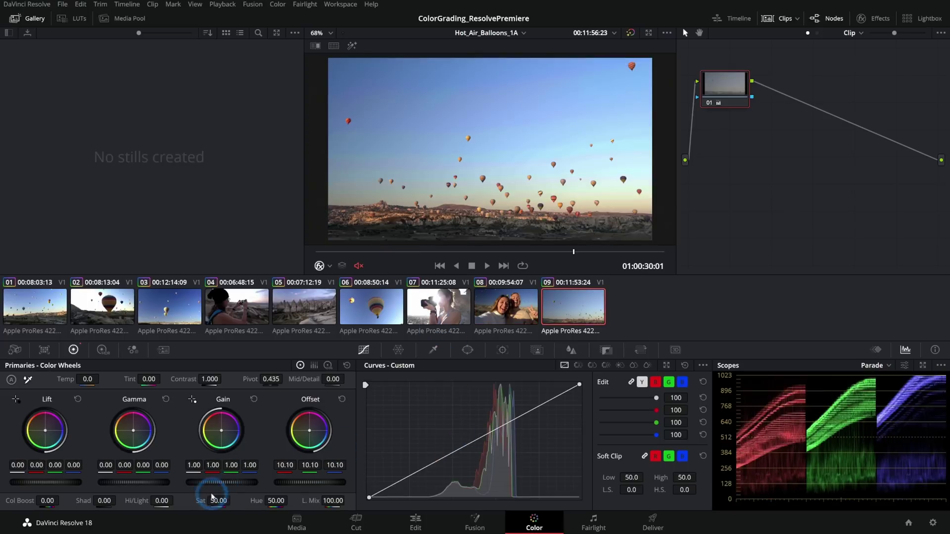
Raise the saturation of clip 09 to 55.60 and preview the clip at another frame.
drag(212, 497, 227, 501)
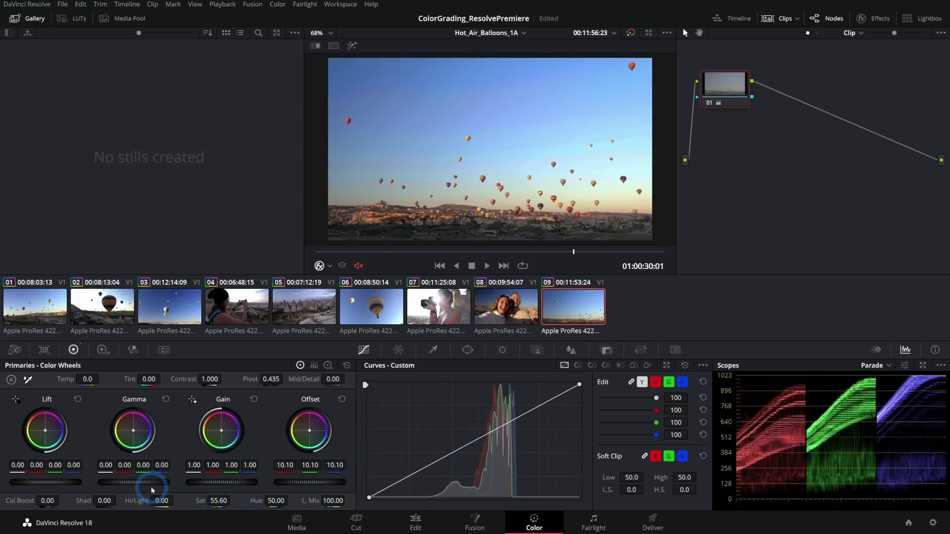
drag(151, 490, 153, 488)
drag(574, 253, 479, 253)
Compare the grades on clips 03, 04 and 05.
click(233, 317)
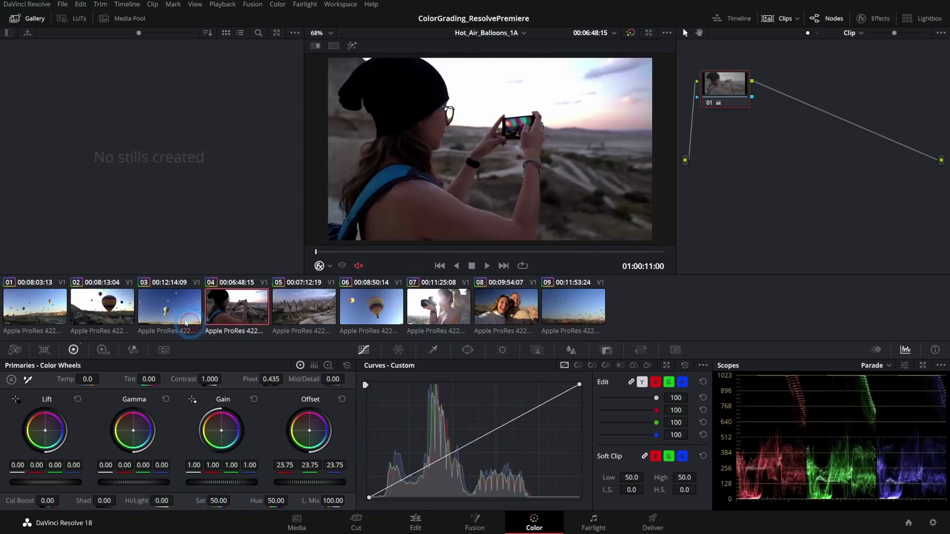
click(168, 322)
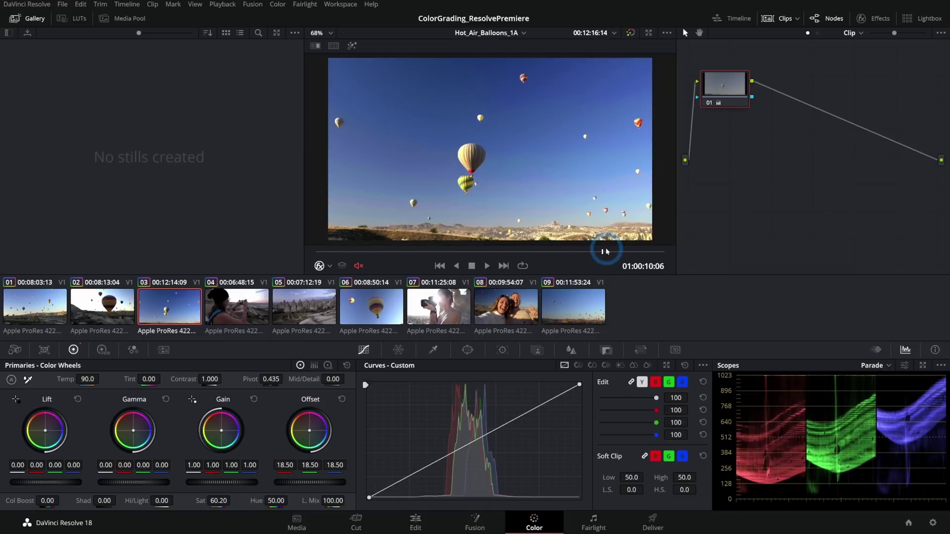
click(238, 327)
click(303, 315)
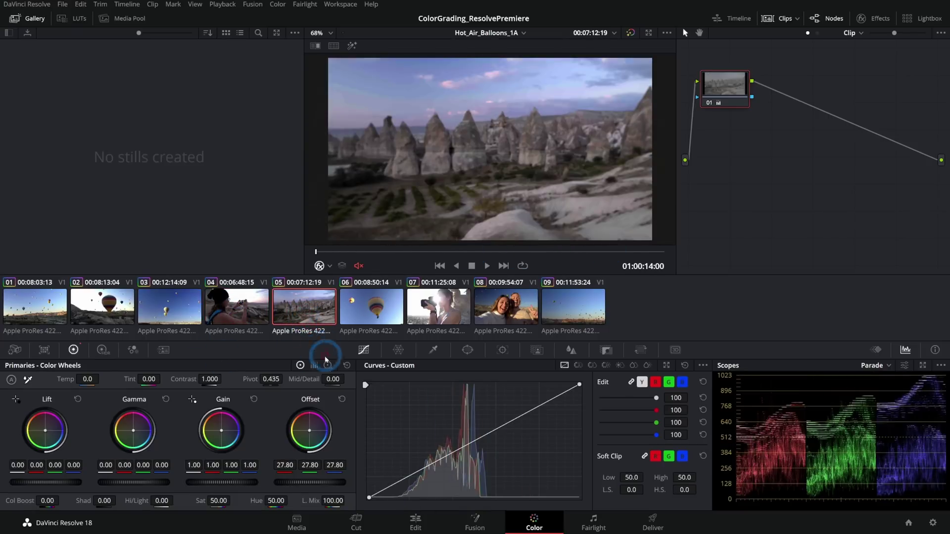
Add a serial node to clip 06 and fit a circular window around the large balloon.
click(358, 312)
drag(394, 254, 443, 252)
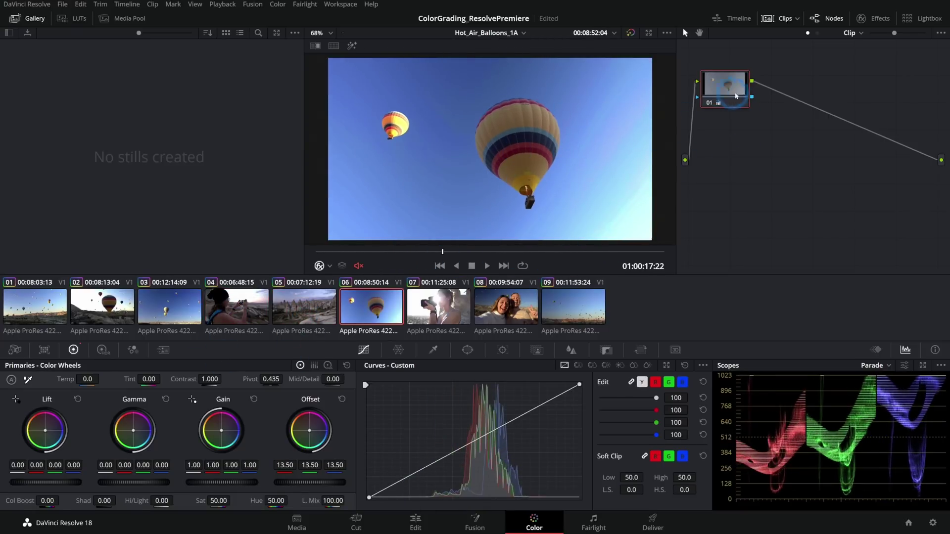
key(alt+s)
click(467, 350)
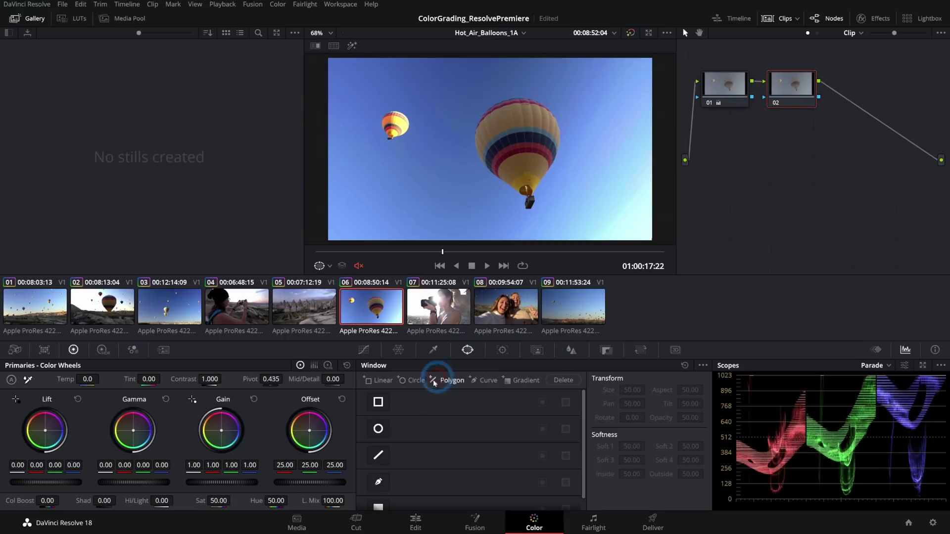
click(378, 428)
drag(496, 151, 524, 148)
drag(585, 199, 597, 223)
Sample the large balloon's color in the Hue Vs Hue curve and shift its hue toward green.
click(592, 366)
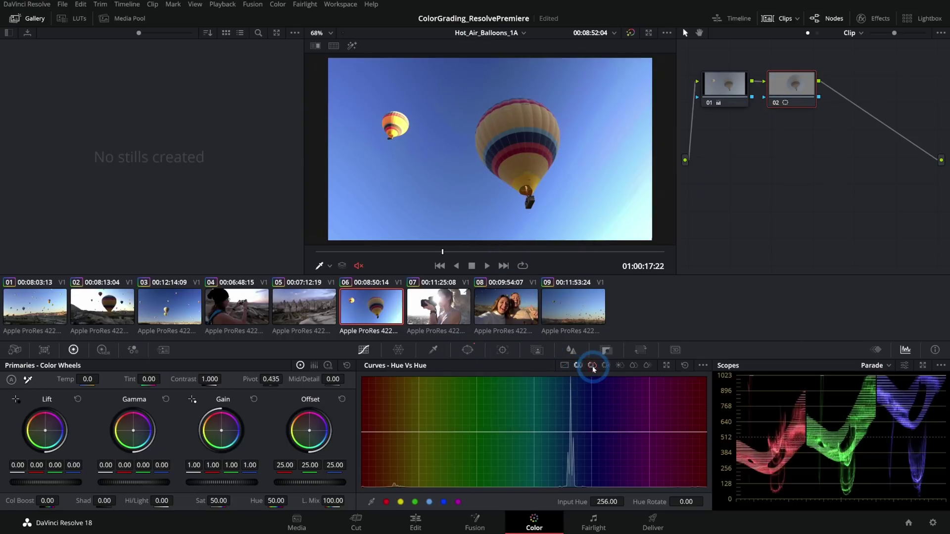
scroll(505, 116, up, 3)
click(506, 116)
drag(389, 432, 386, 450)
Inspect the circular window around the large balloon up close and add a parallel node alongside node 02.
click(467, 350)
scroll(540, 202, up, 4)
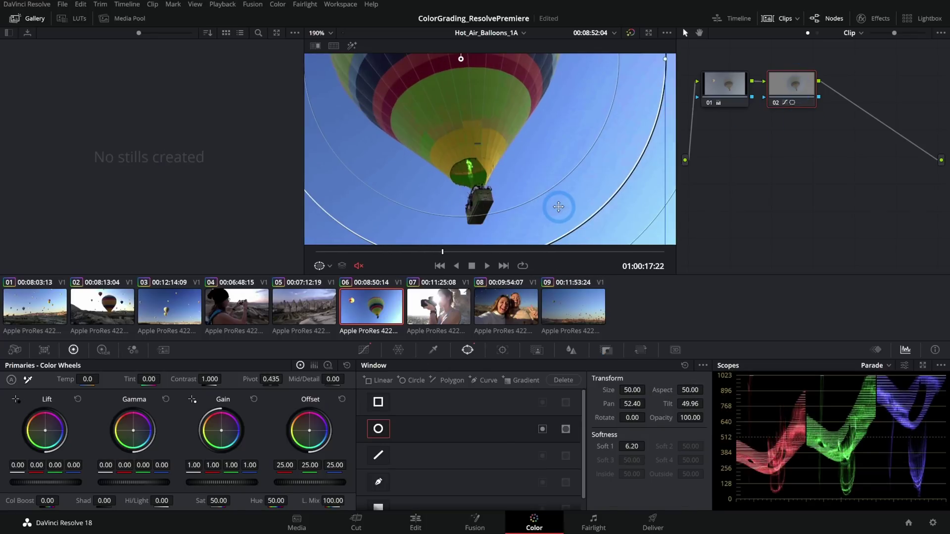
key(alt+p)
scroll(456, 144, down, 5)
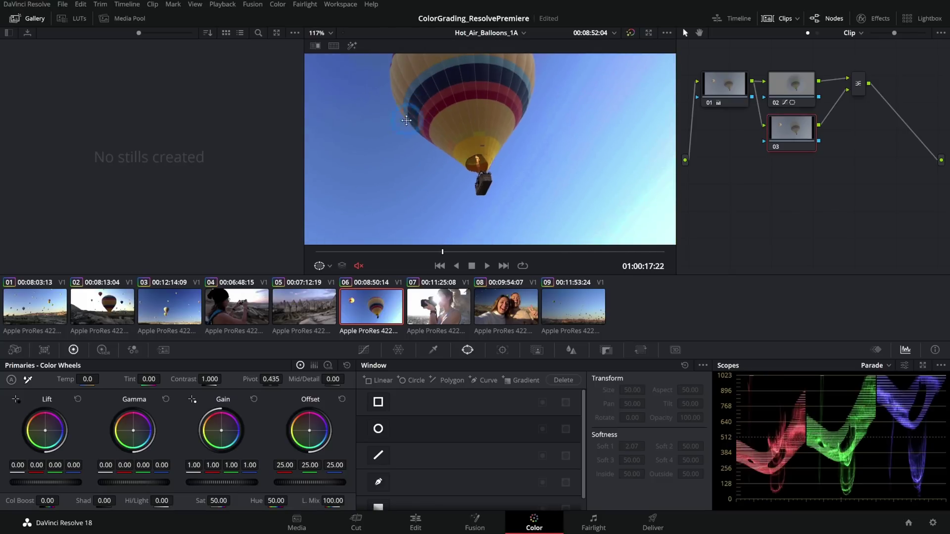
Qualify the burner flame on node 03 of clip 06 by luminance only, with Low 60.1 and L. Soft 1.5.
scroll(538, 128, up, 3)
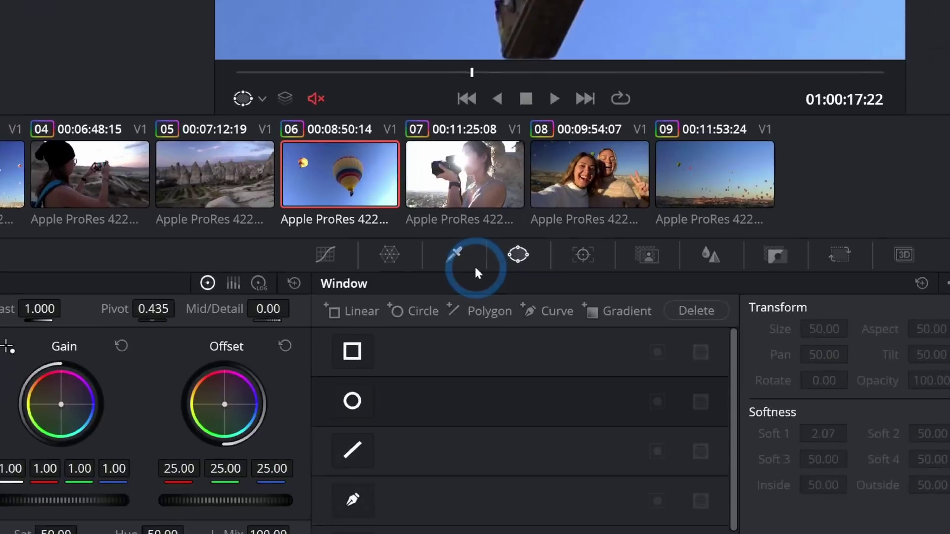
click(433, 350)
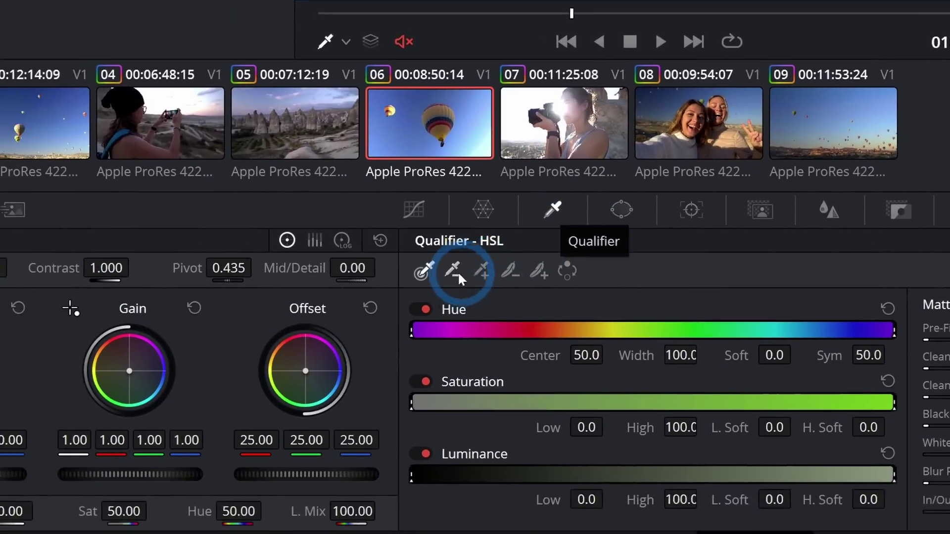
click(340, 364)
click(339, 436)
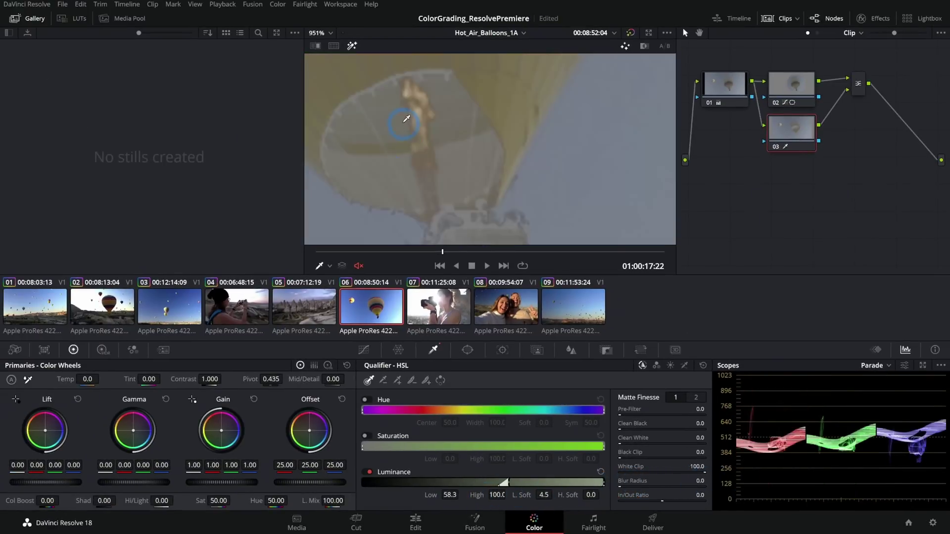
drag(407, 118, 494, 163)
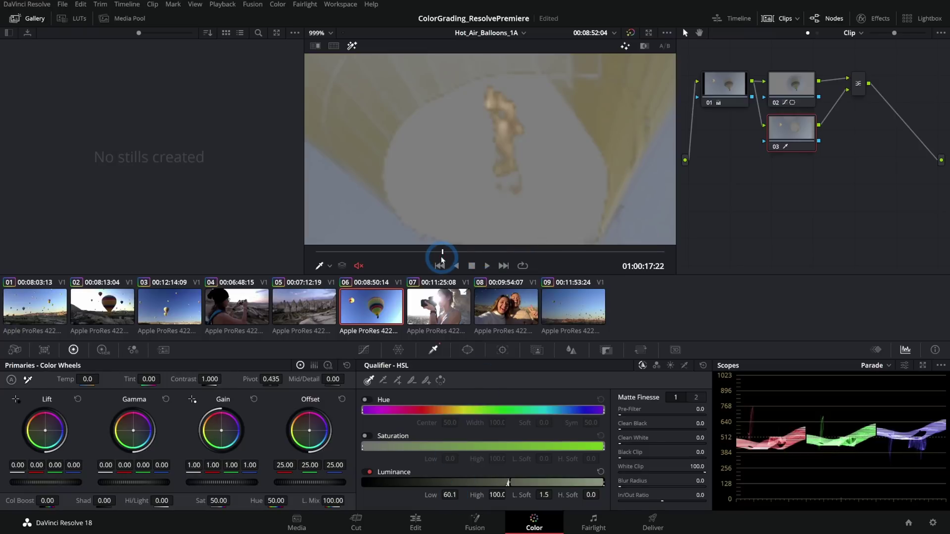
Fit a circular window around the burner flame on node 03 and track it through clip 06.
click(467, 350)
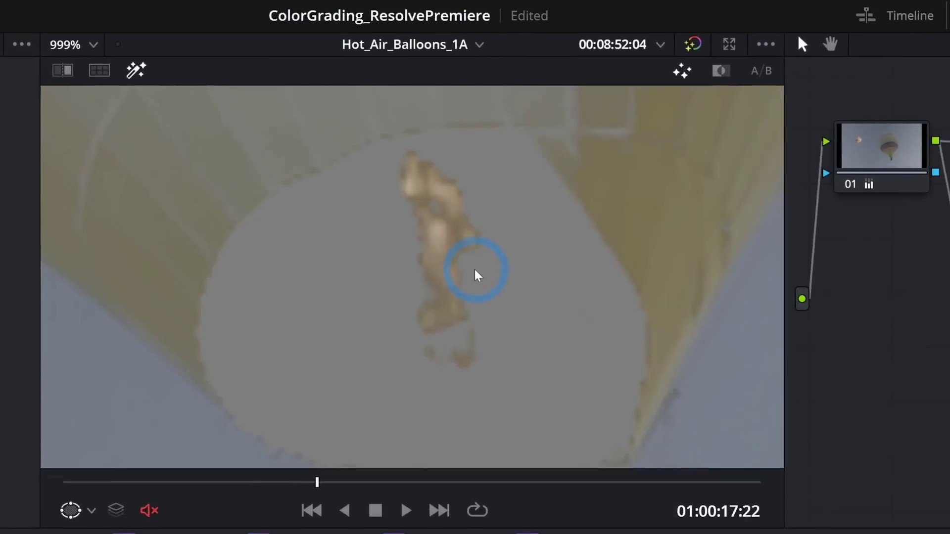
scroll(515, 153, down, 3)
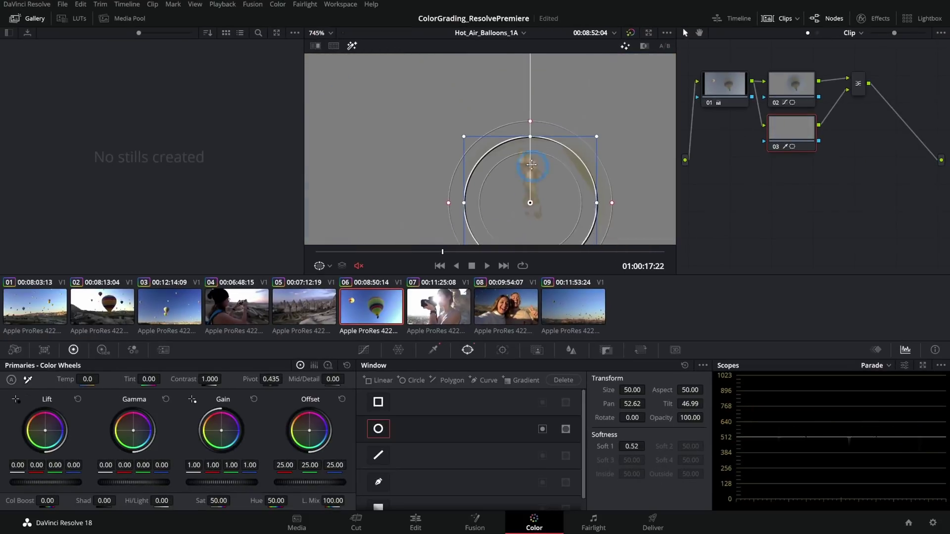
drag(531, 165, 508, 126)
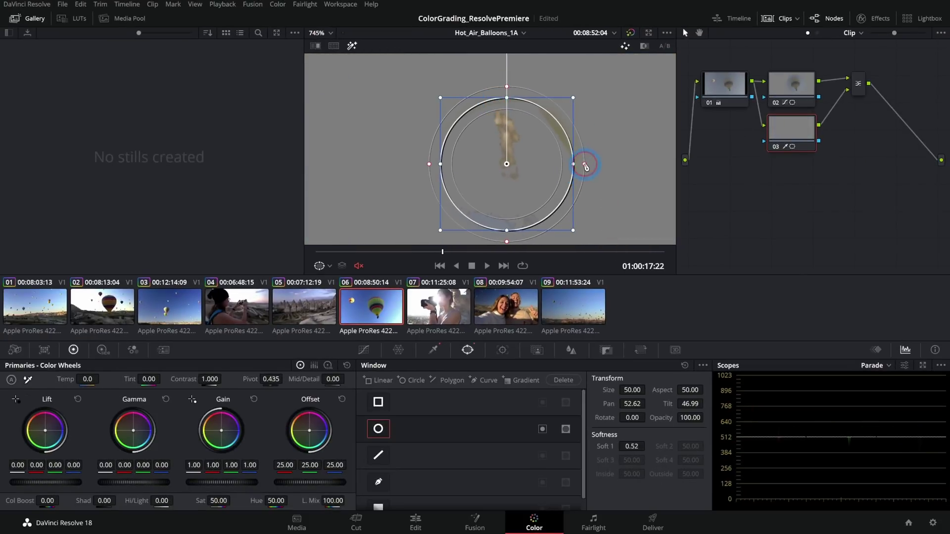
drag(573, 230, 559, 207)
key(ctrl+t)
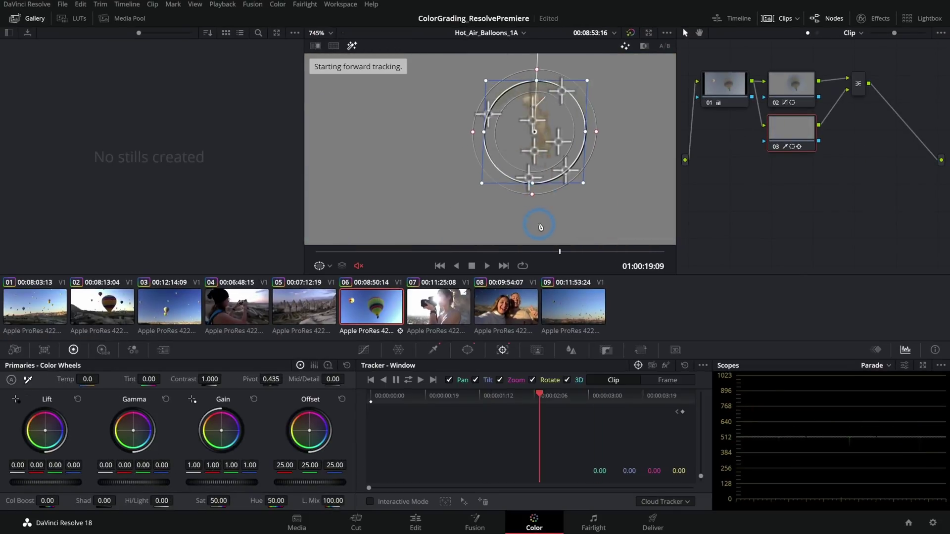
click(510, 253)
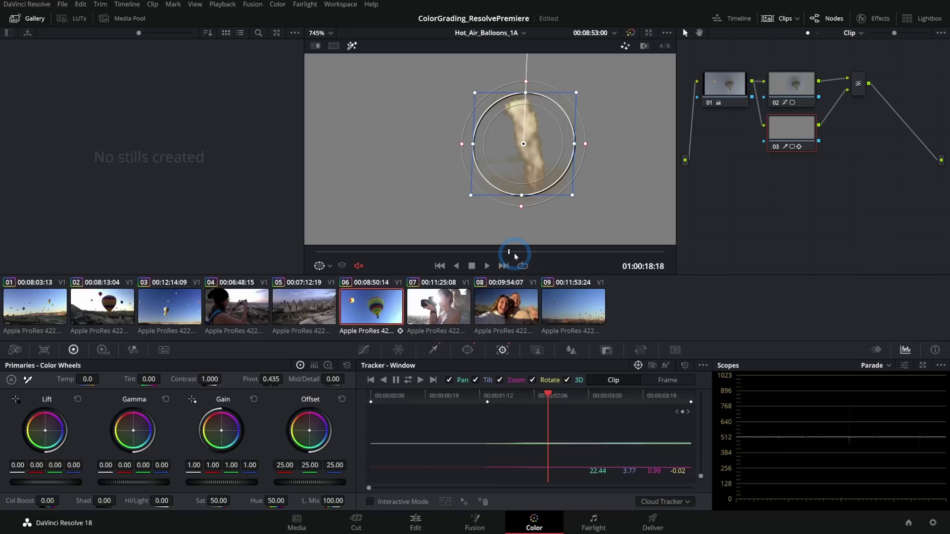
Review the green balloon and flame corrections across clip 06 and move on to clip 07.
key(ctrl+y)
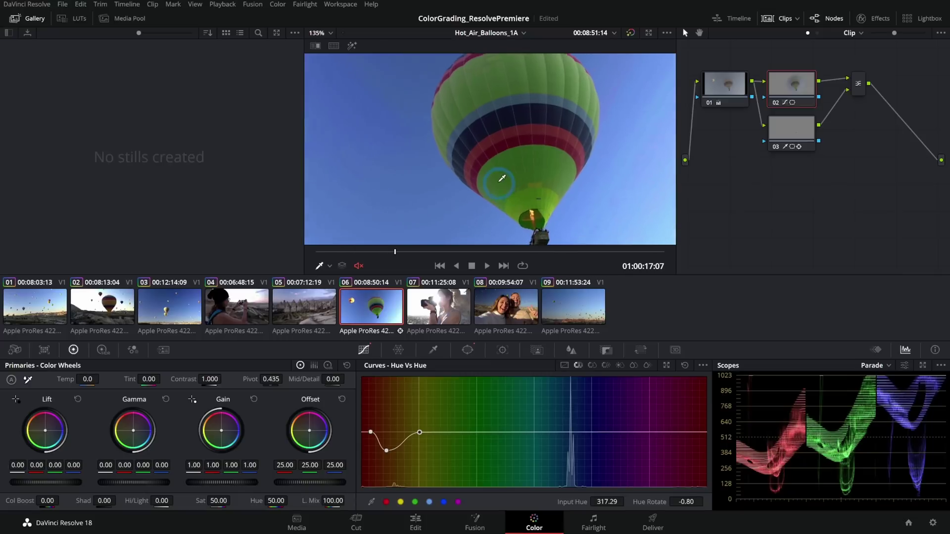
scroll(559, 205, down, 3)
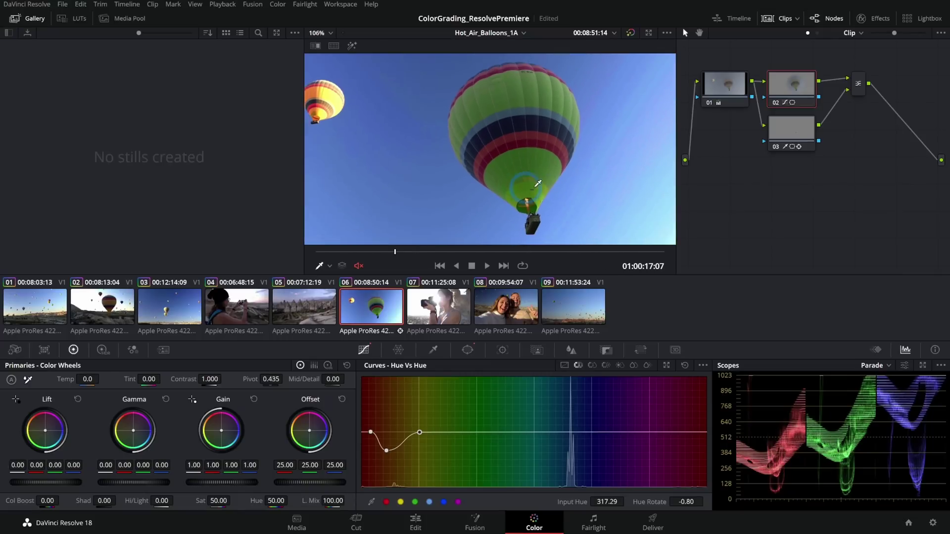
drag(395, 252, 534, 250)
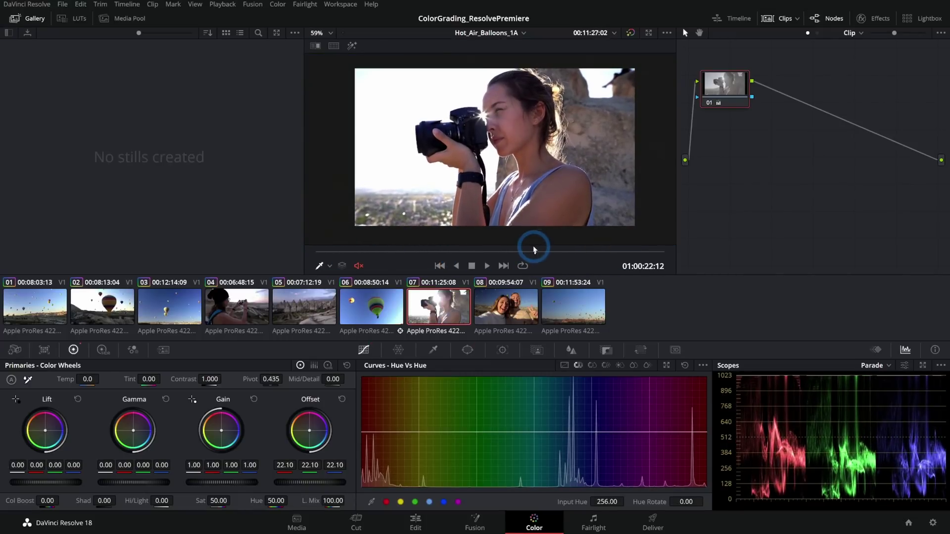
Add a serial node to clip 07 and fit a circular window over the woman's face, rotated -16.97 with softness 11.65.
scroll(506, 165, up, 1)
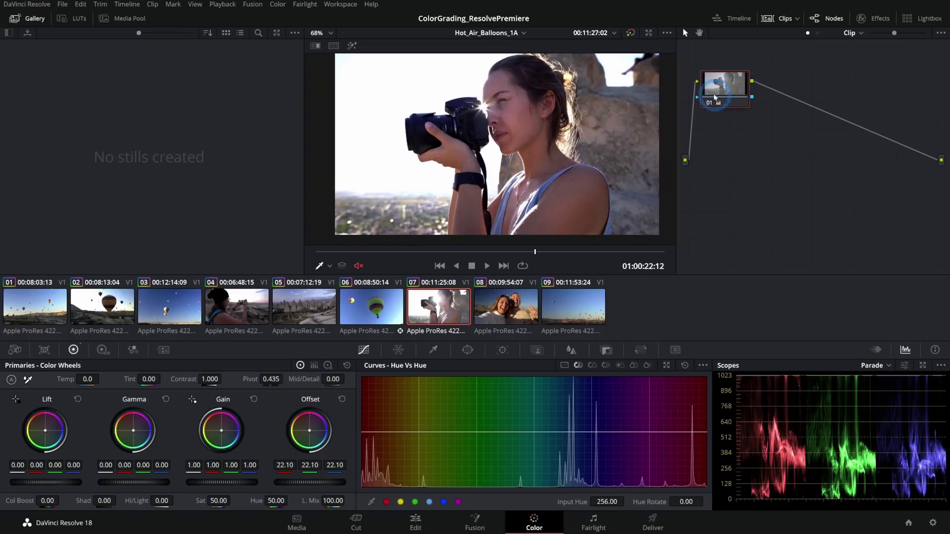
key(alt+s)
click(733, 135)
drag(526, 149, 524, 113)
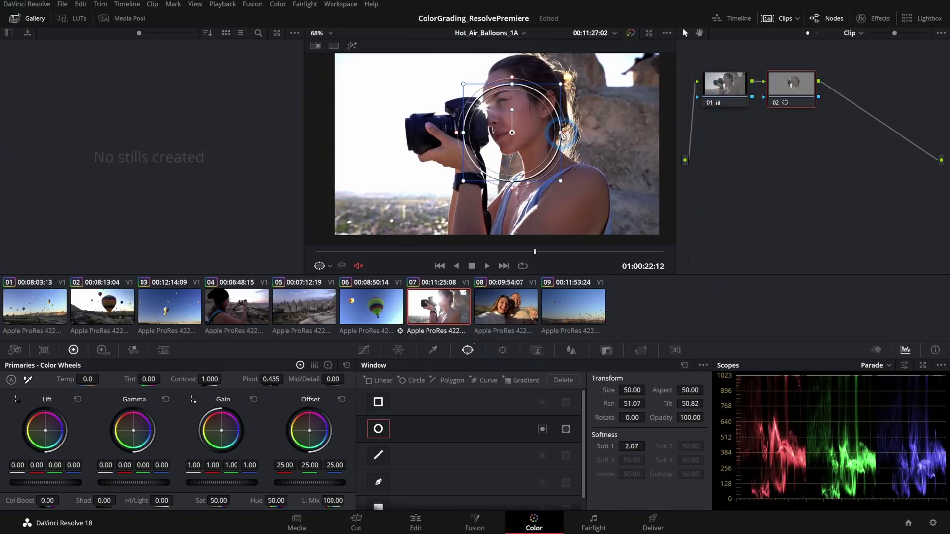
drag(523, 177, 523, 201)
drag(524, 91, 516, 92)
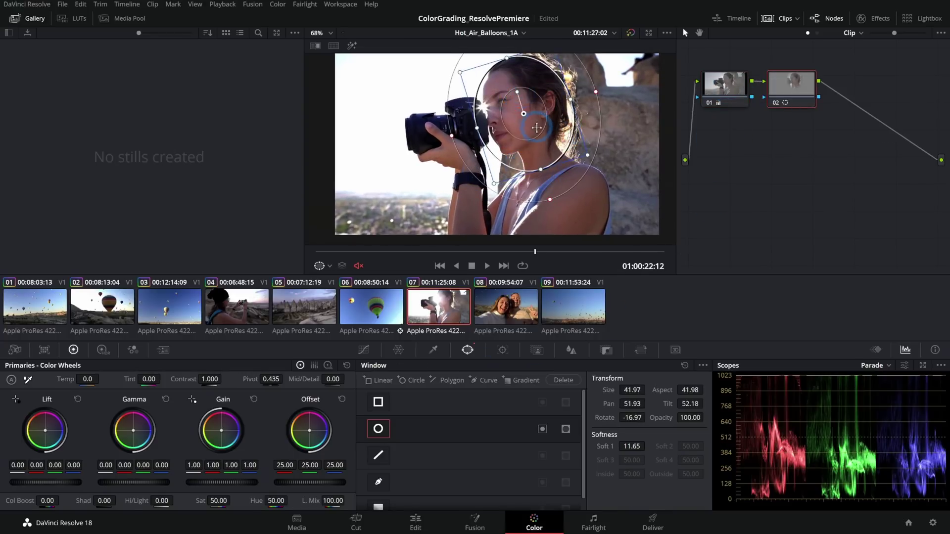
Brighten the windowed face slightly with a midtone point on the custom curve and set Temp to 140.
click(364, 350)
drag(484, 436, 484, 430)
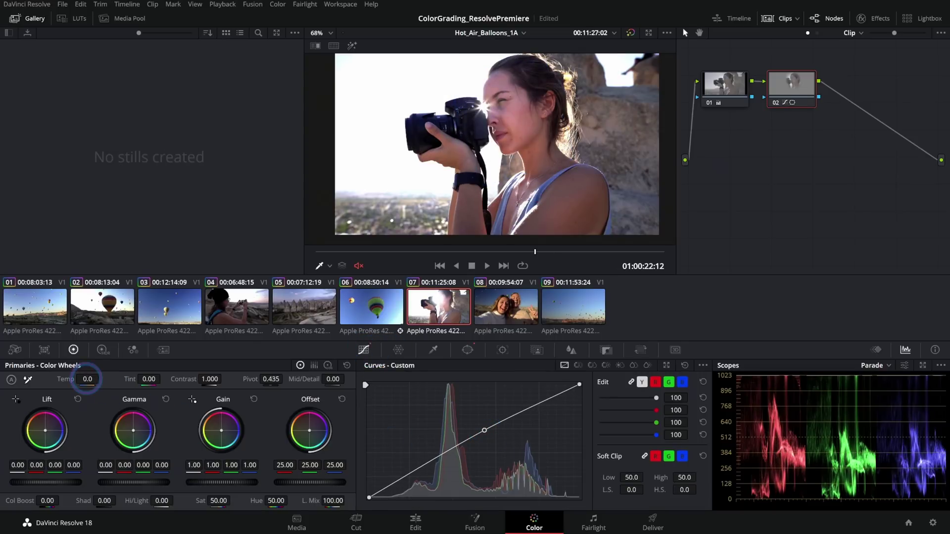
drag(88, 379, 102, 379)
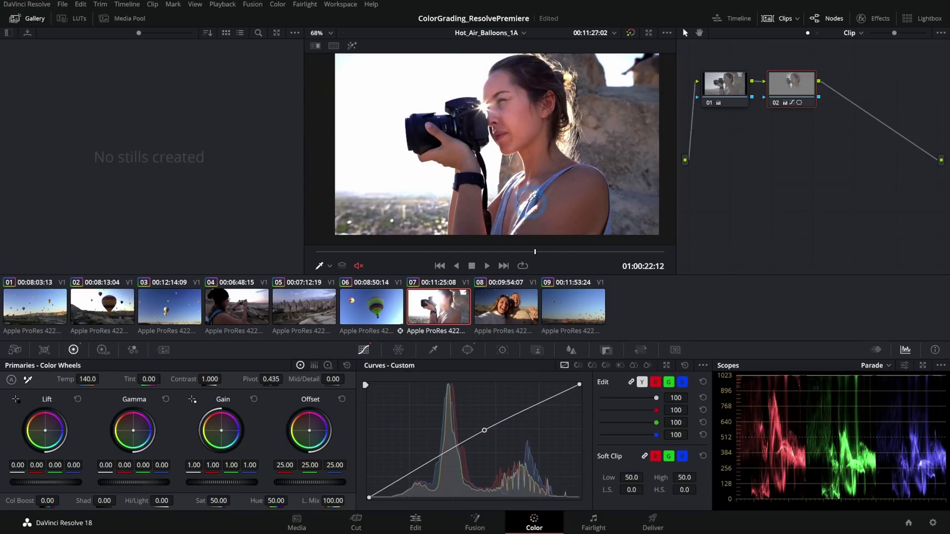
Reposition the face window to pan 51.00 and tilt 52.00, track it forward and in reverse, and check it across clip 07.
mouse_move(464, 252)
mouse_down()
mouse_move(386, 251)
mouse_move(723, 240)
mouse_move(479, 253)
mouse_up()
click(467, 350)
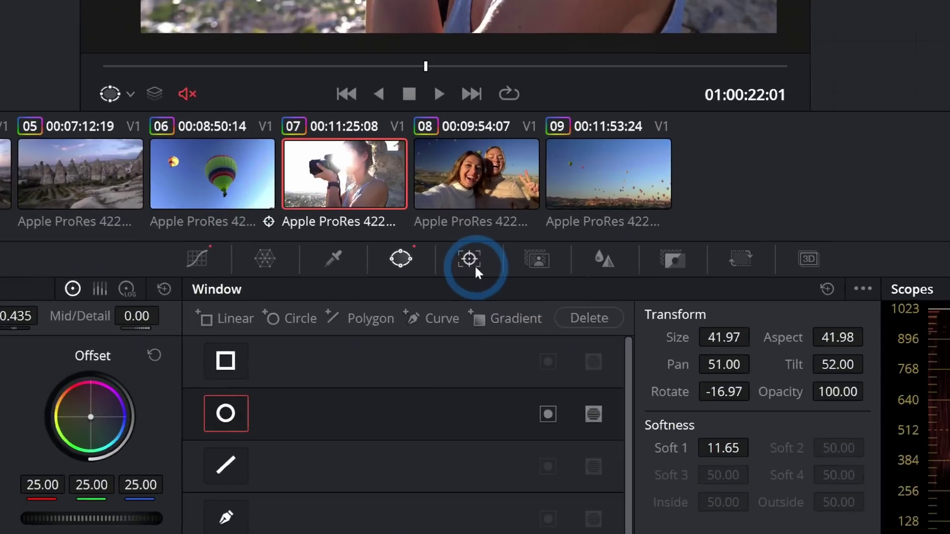
click(502, 350)
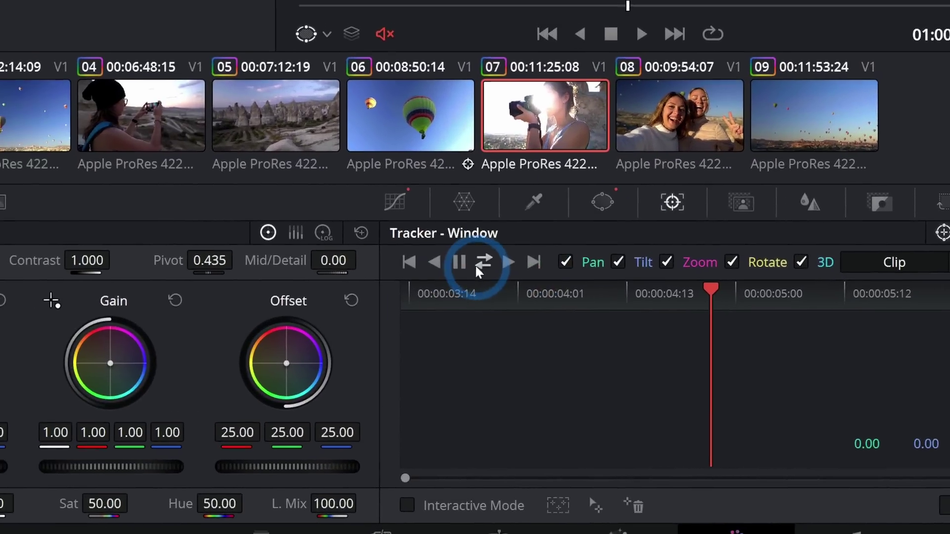
click(408, 379)
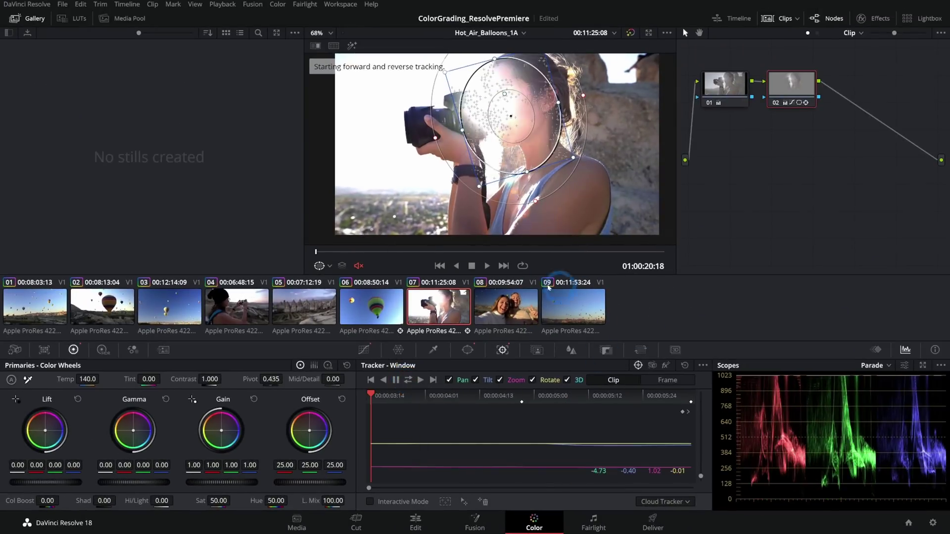
drag(468, 180, 523, 181)
drag(445, 255, 717, 251)
click(363, 350)
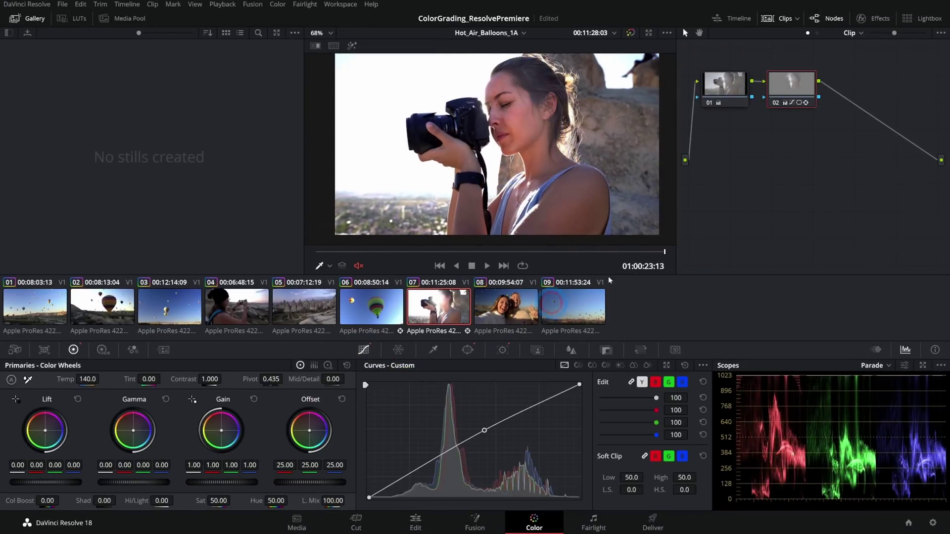
Add a layer node alongside node 02 of clip 07 and draw a closed curve window around the rock wall behind the woman.
click(793, 93)
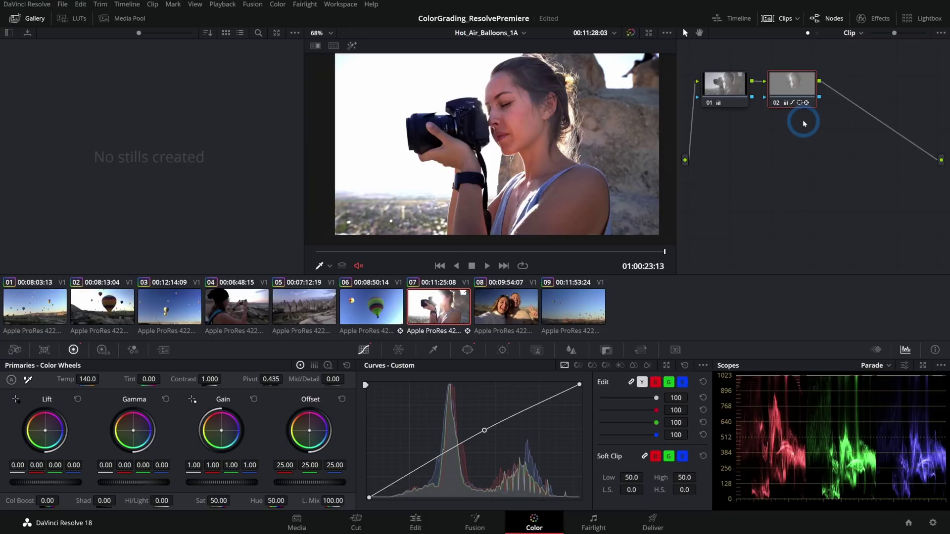
key(alt+l)
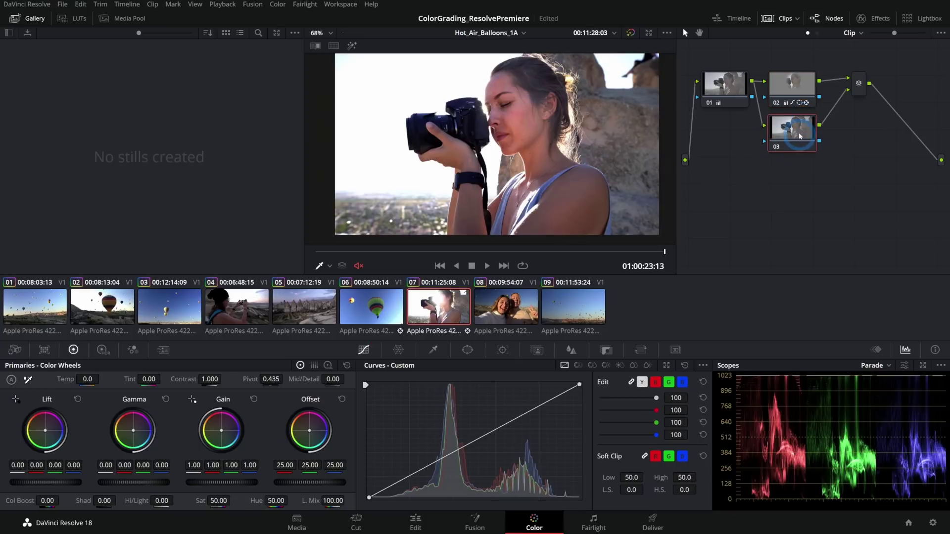
click(468, 349)
click(489, 152)
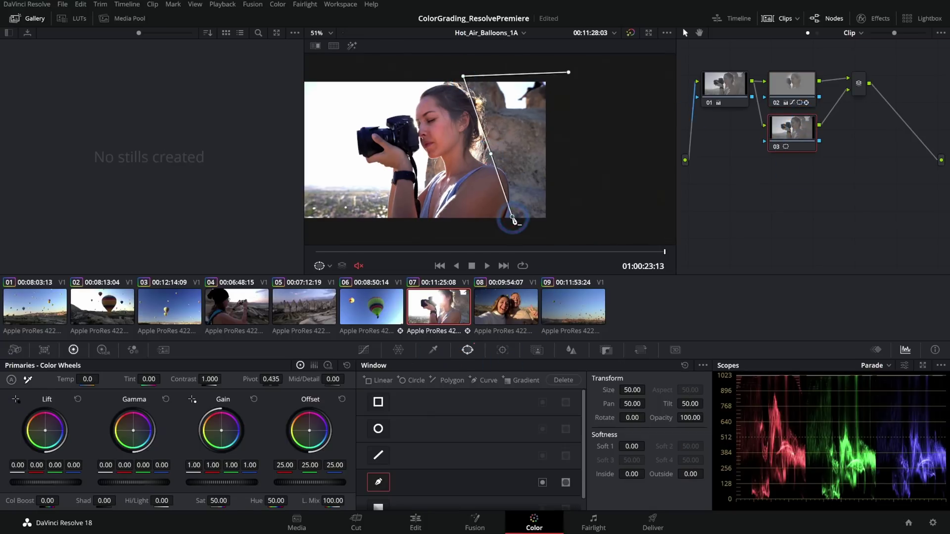
click(507, 243)
click(576, 238)
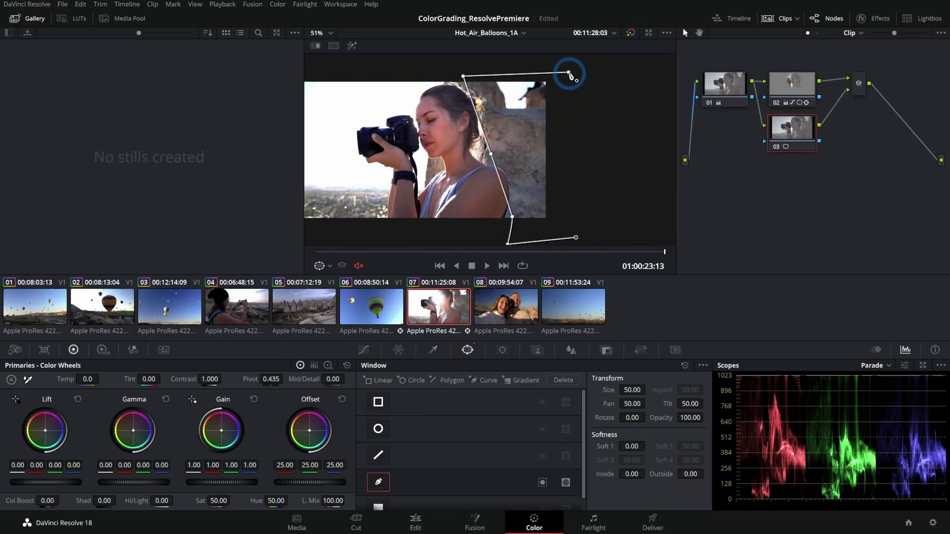
click(569, 74)
Soften the rock window to Inside 2.38 and Outside 10.04 and lower node 03's gamma to -0.03.
drag(702, 473, 715, 474)
drag(165, 482, 162, 486)
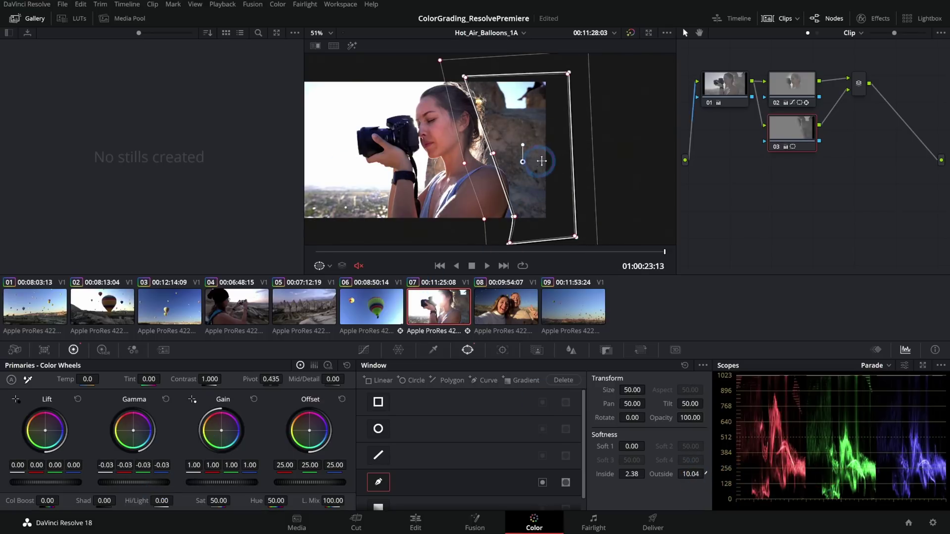
Shift the rock window away from the woman to pan 51.77 and tilt 50.24, and track it in reverse through clip 07.
drag(541, 161, 560, 158)
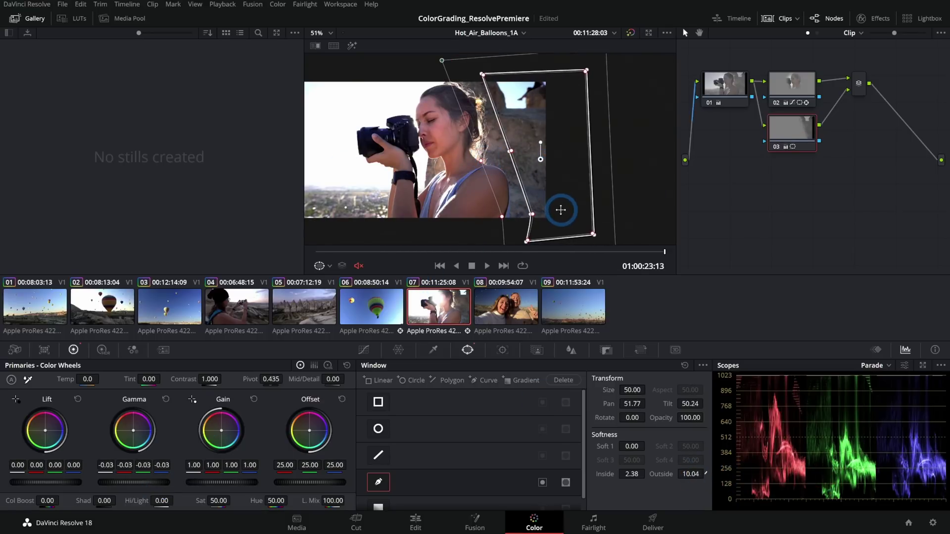
key(alt+t)
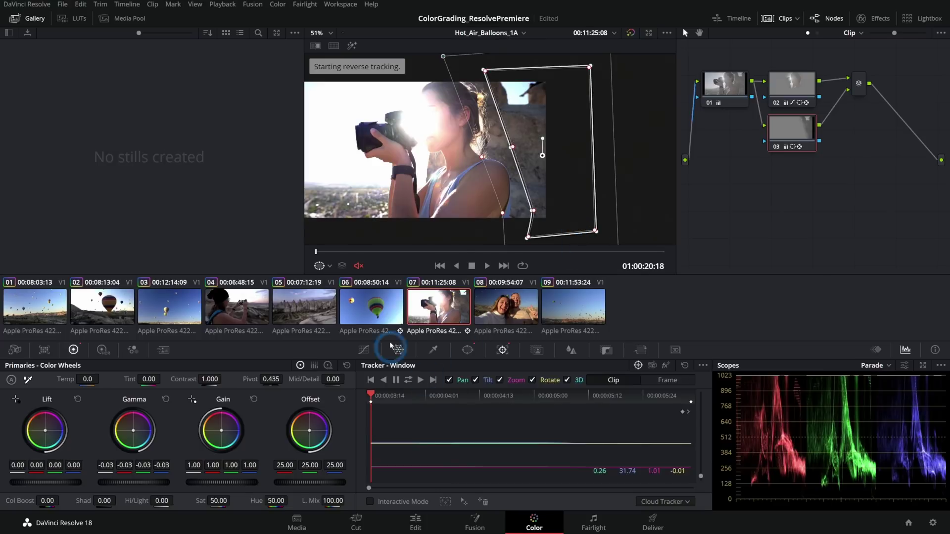
drag(499, 251, 764, 252)
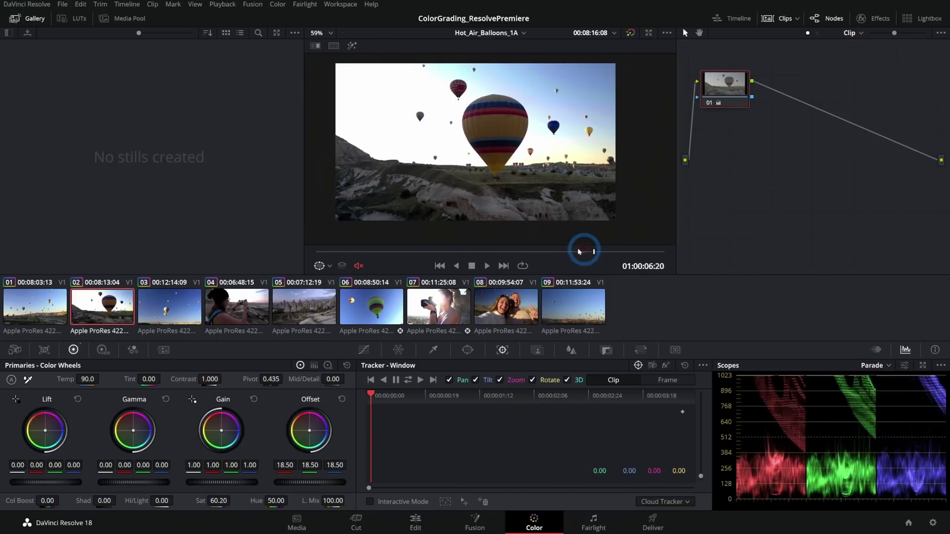
Add a serial node to clip 02 and darken the bright sky by lowering the node's gain to 0.74.
key(alt+s)
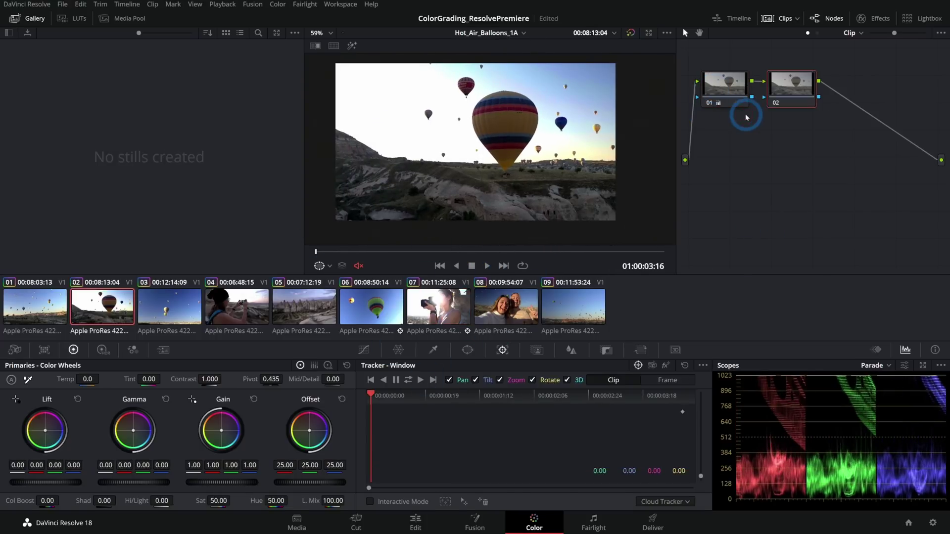
click(446, 115)
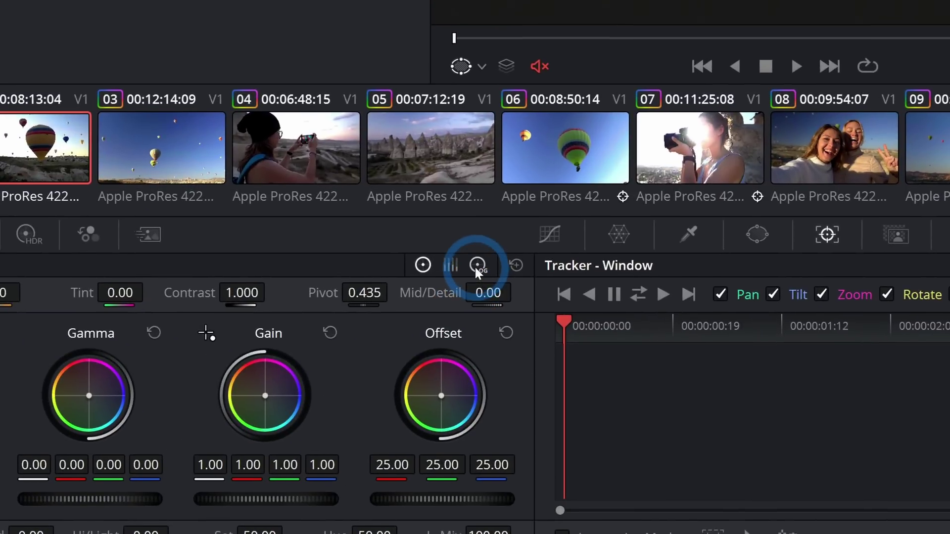
click(328, 365)
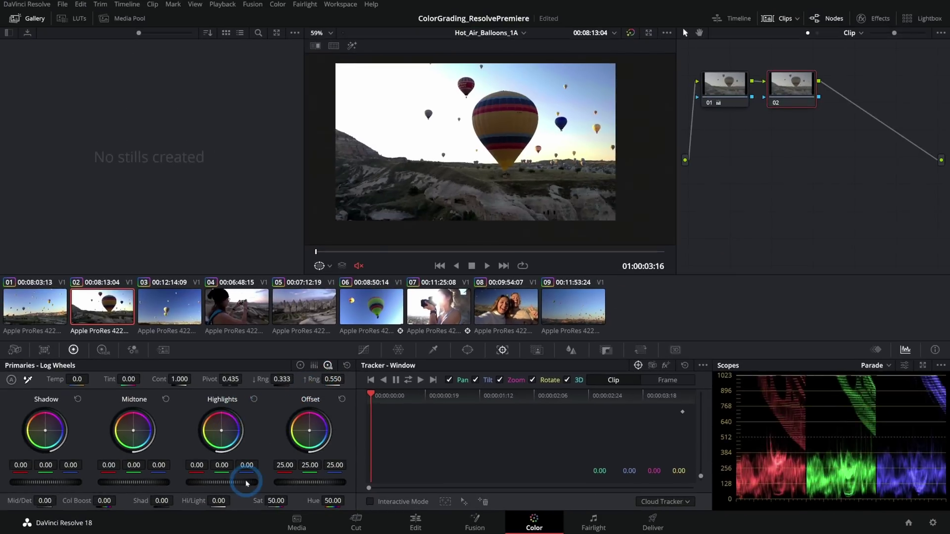
mouse_move(247, 484)
mouse_down()
mouse_move(462, 266)
mouse_move(236, 486)
mouse_up()
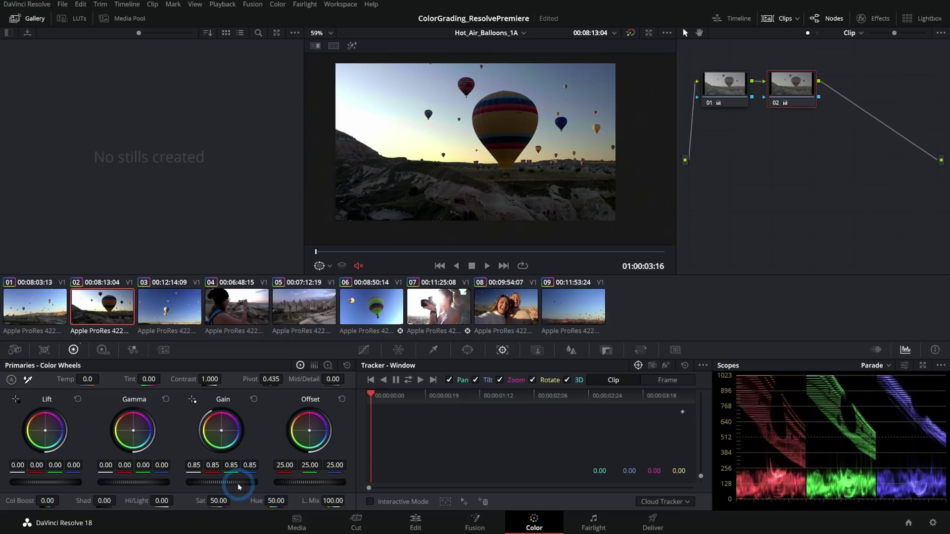
drag(238, 483, 238, 483)
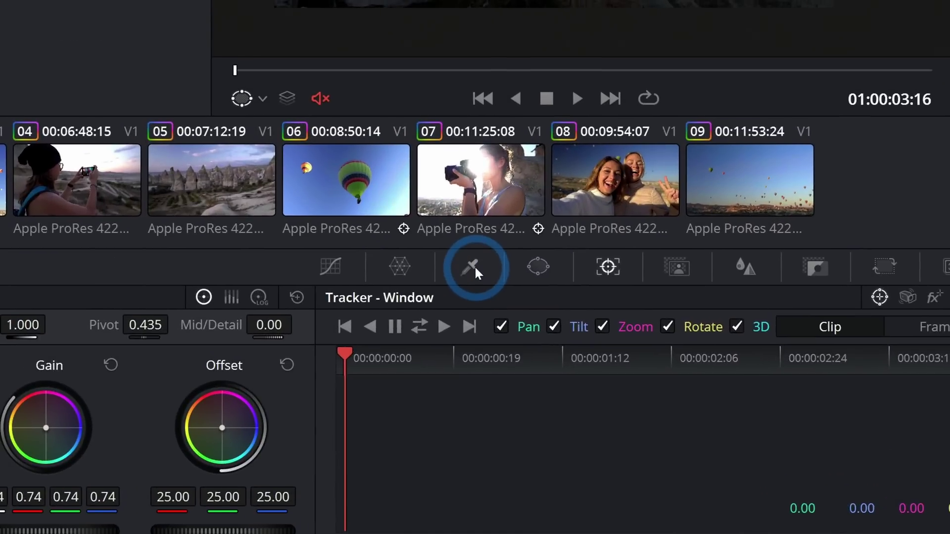
Qualify the bright sky on clip 02's node 02 by luminance alone, disabling hue and saturation and raising the luminance low limit.
click(433, 350)
click(356, 453)
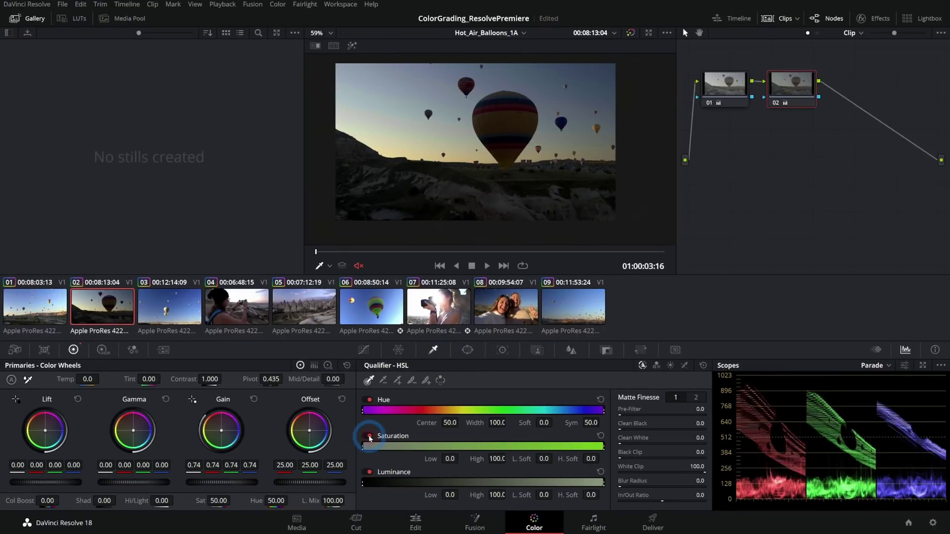
click(370, 436)
click(370, 399)
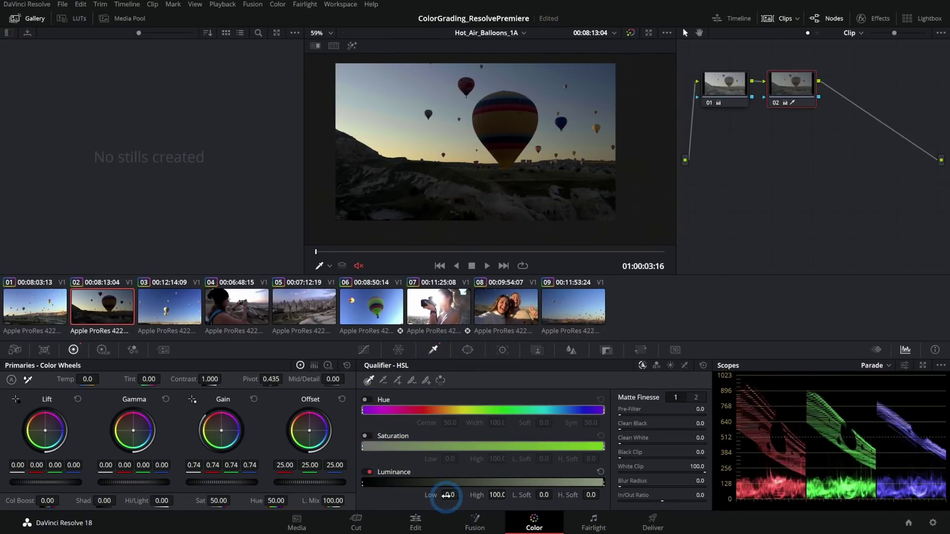
drag(583, 489, 774, 482)
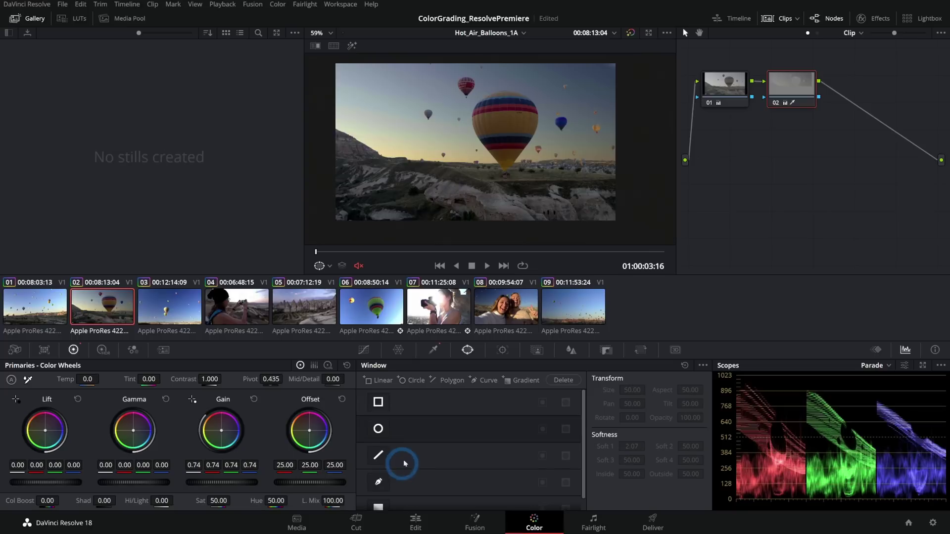
Add a gradient window to clip 02's node 02 and position it so the darkening is limited to the sky.
scroll(407, 465, down, 1)
click(379, 497)
drag(475, 141, 541, 227)
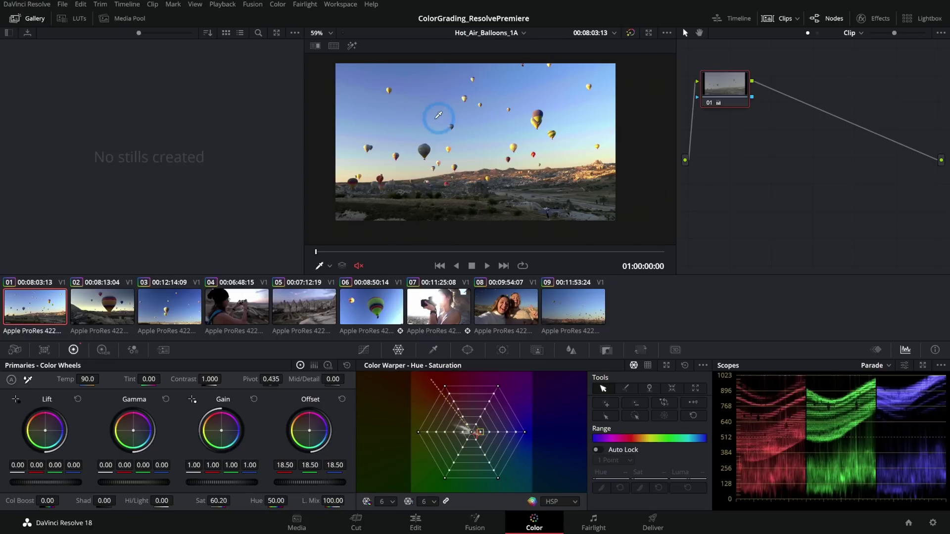
Shift the blue sky of clip 01 toward cyan in the Color Warper's Hue - Saturation grid, to hue 0.38 and saturation 1.21.
drag(406, 117, 416, 96)
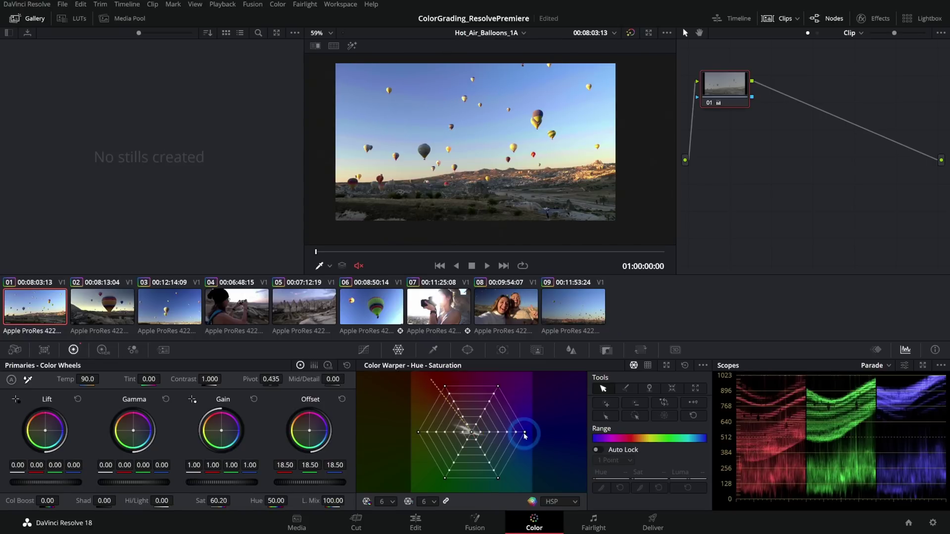
drag(526, 436, 528, 449)
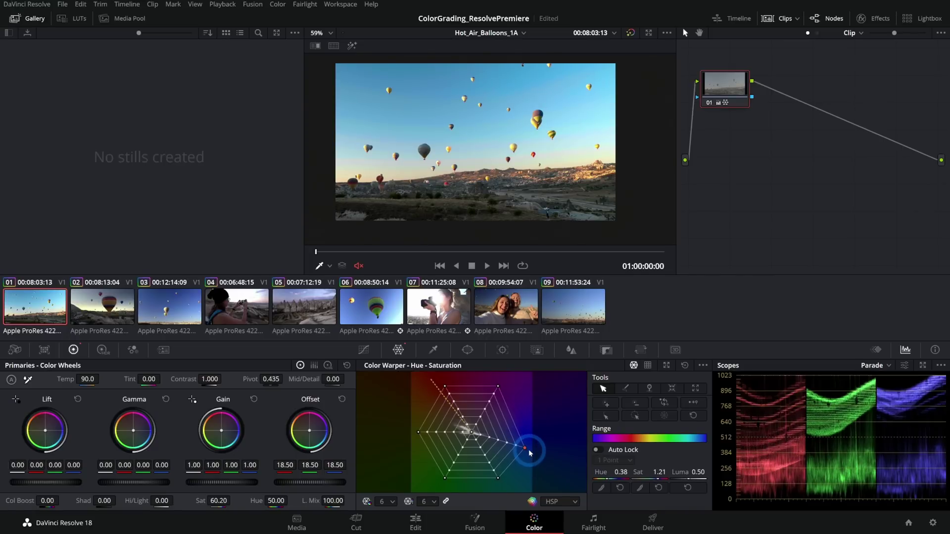
click(685, 366)
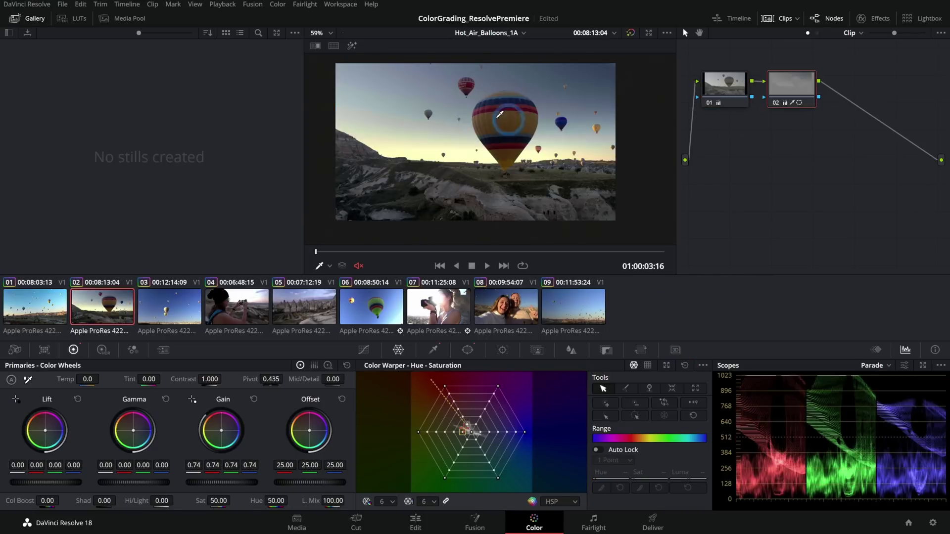
Weaken the sky darkening on clip 02 by lowering the key output gain of node 02.
click(192, 302)
click(242, 308)
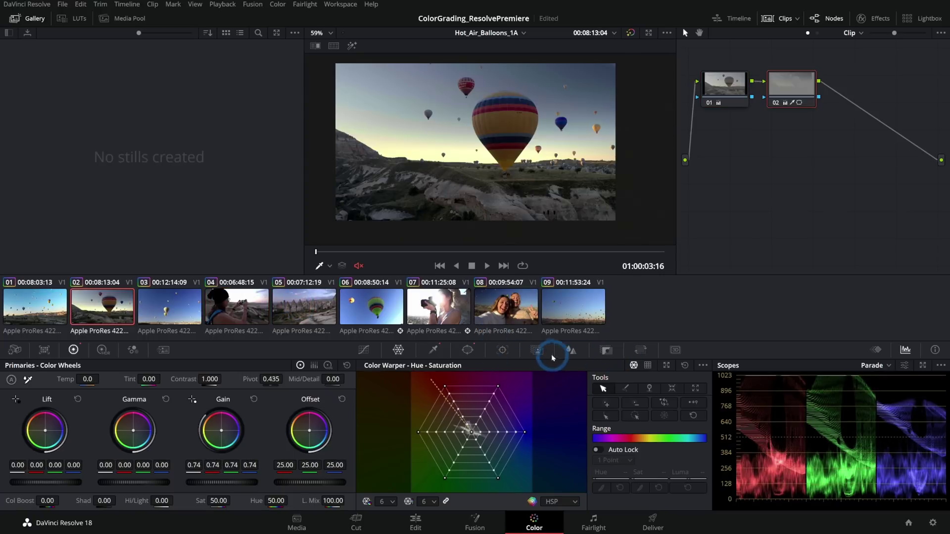
click(606, 352)
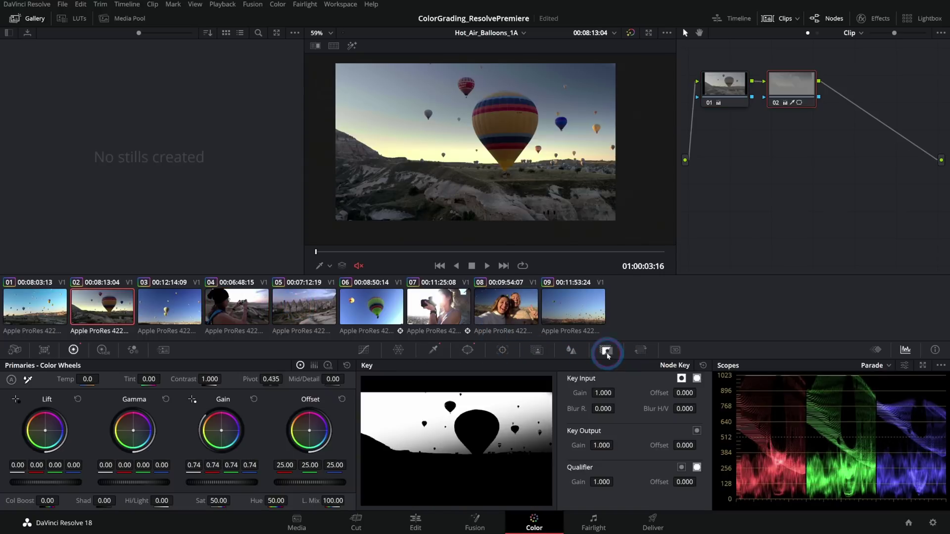
click(706, 136)
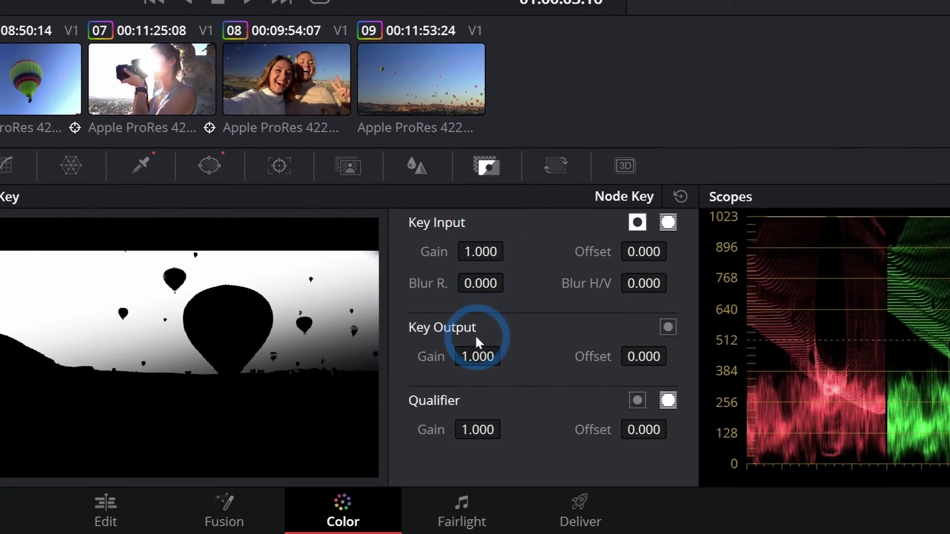
drag(477, 356, 217, 462)
Add a serial node to clip 04 and draw a closed curve window around the phone screen, following the finger's edge.
click(454, 253)
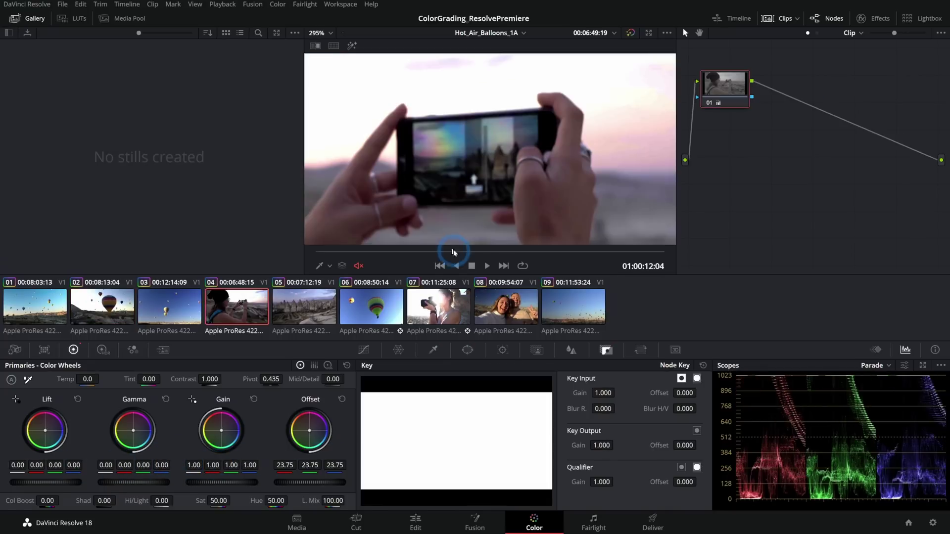
scroll(460, 149, down, 2)
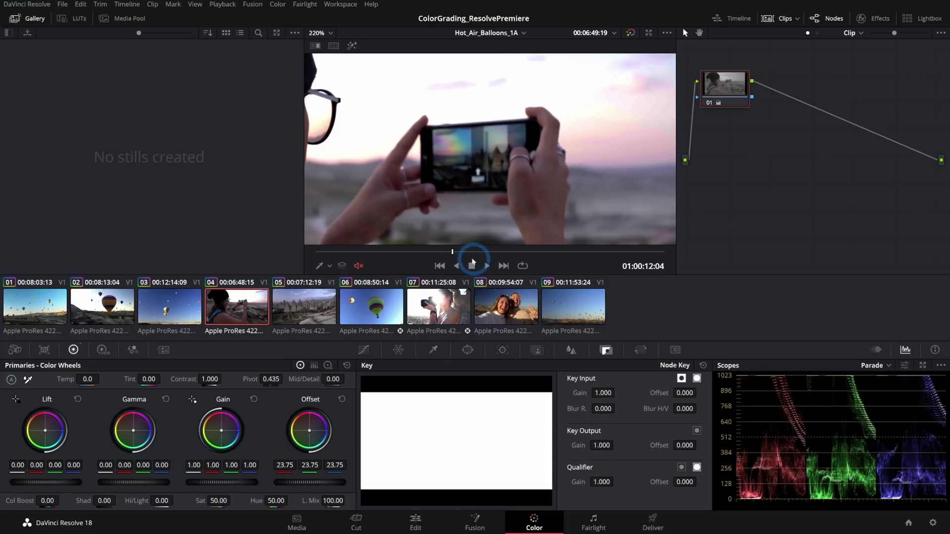
click(431, 145)
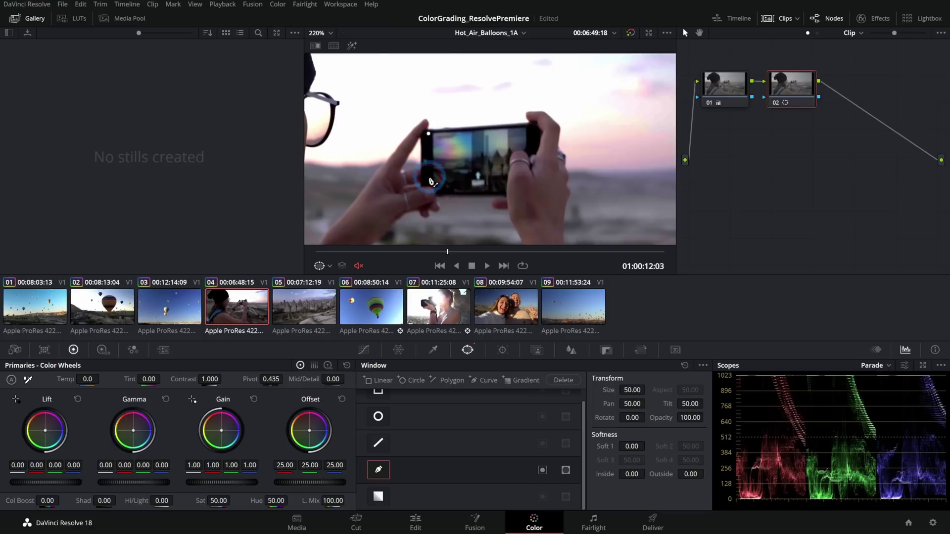
click(510, 195)
click(515, 162)
click(528, 152)
click(430, 132)
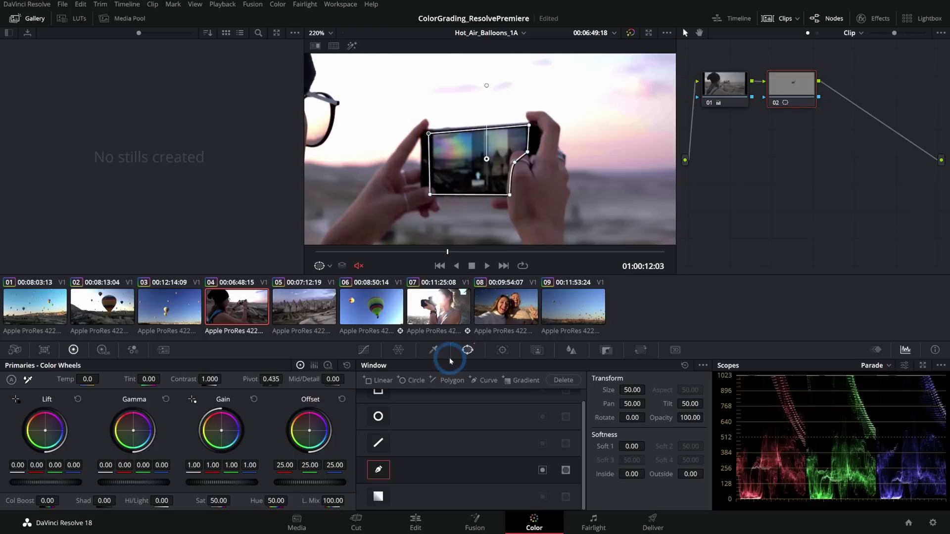
Track the phone window through clip 04 with its lower corner reshaped, and reduce node 02's saturation to 0, checking several frames.
click(503, 350)
click(408, 380)
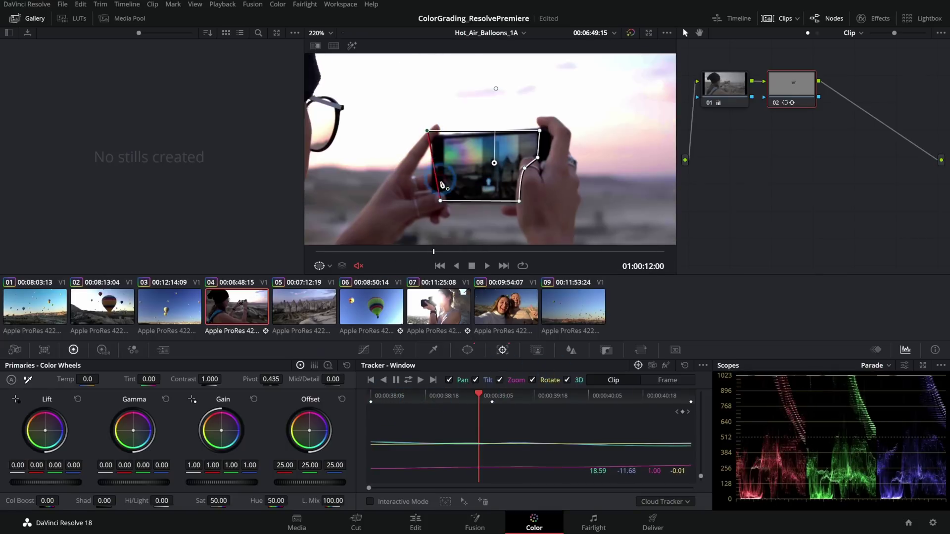
drag(442, 204, 423, 208)
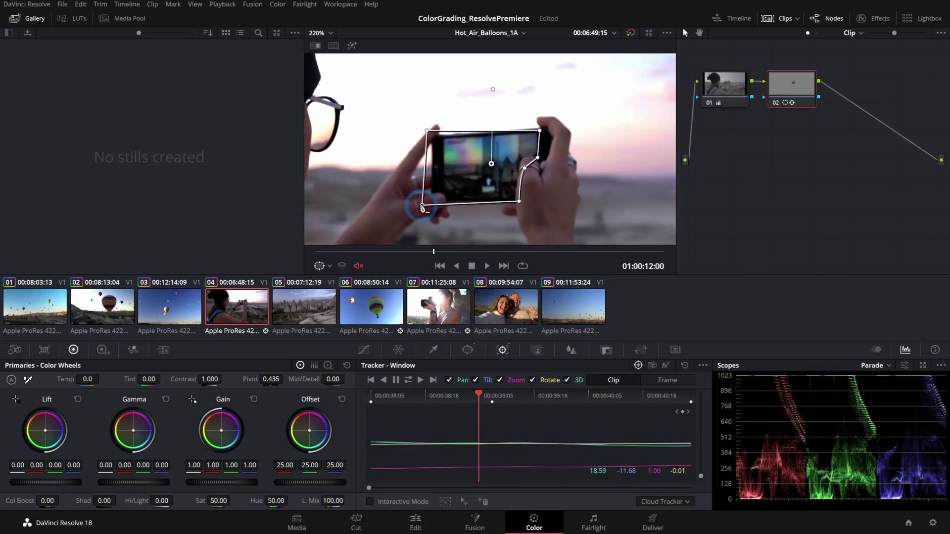
click(384, 380)
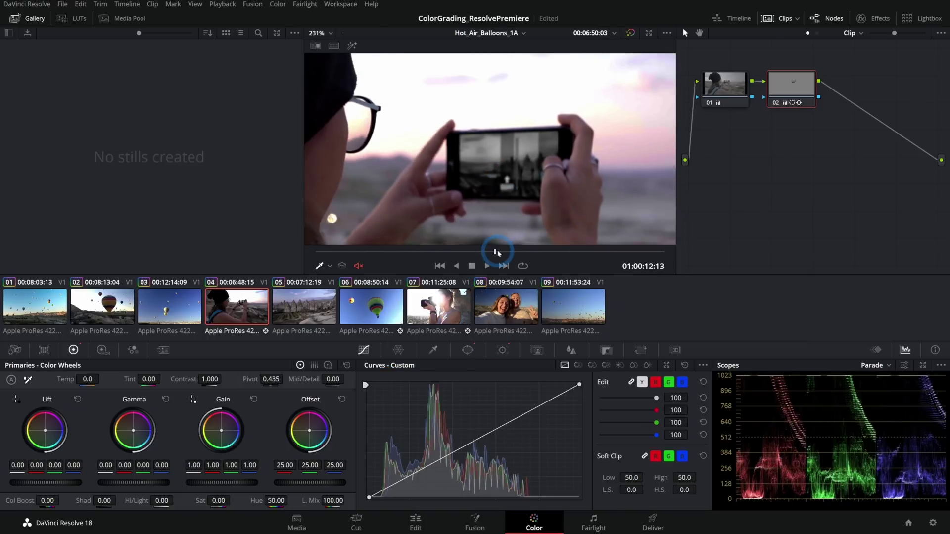
drag(497, 251, 517, 251)
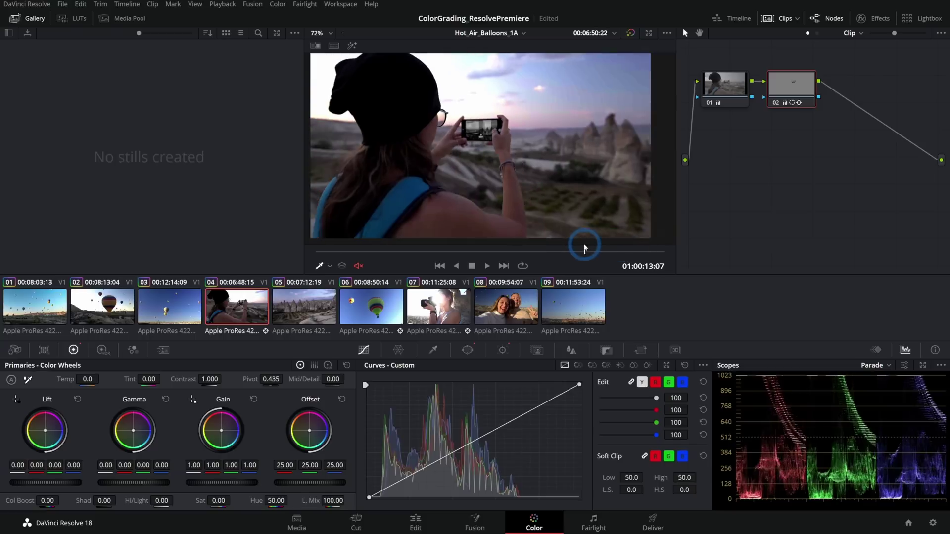
drag(583, 250, 504, 249)
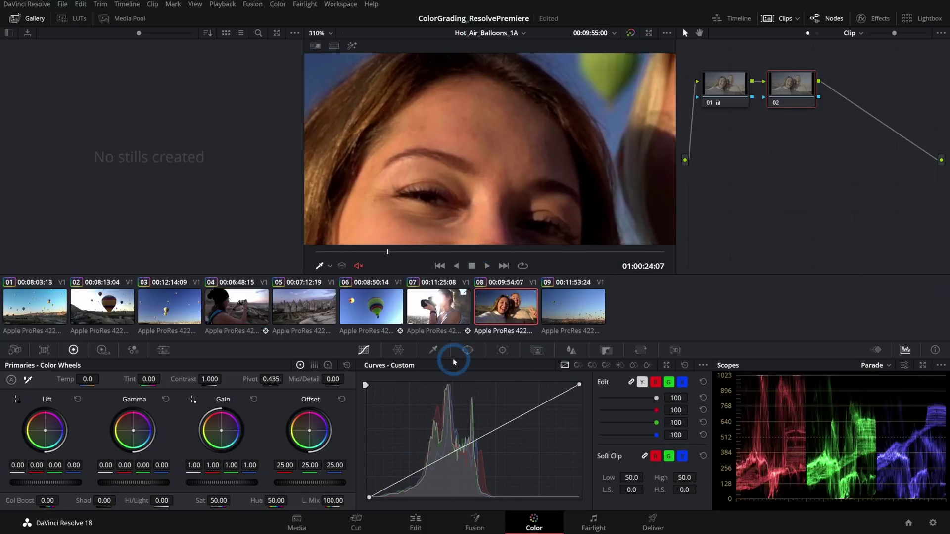
Qualify the skin tone on clip 08's node 02 by hue and luminance without saturation, and soften it with Mid/Detail at -74.50.
click(449, 356)
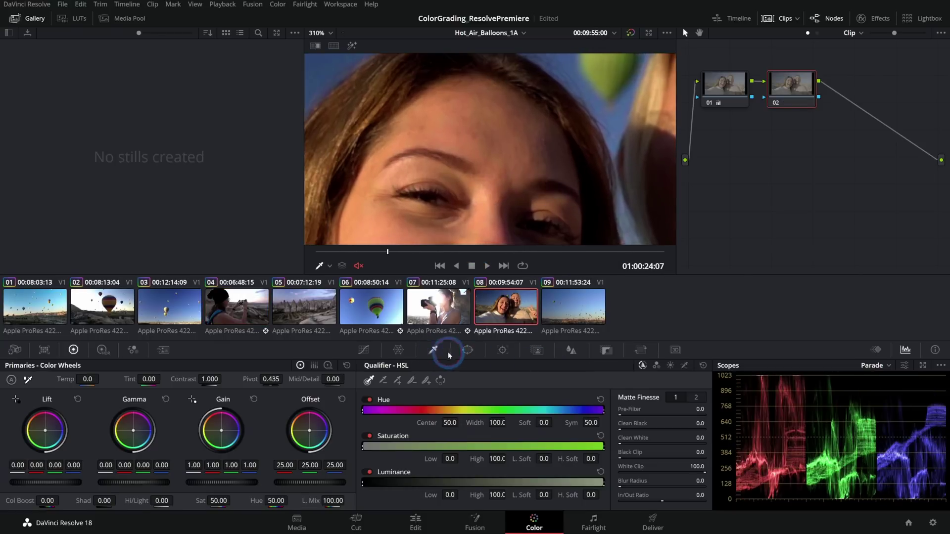
click(494, 142)
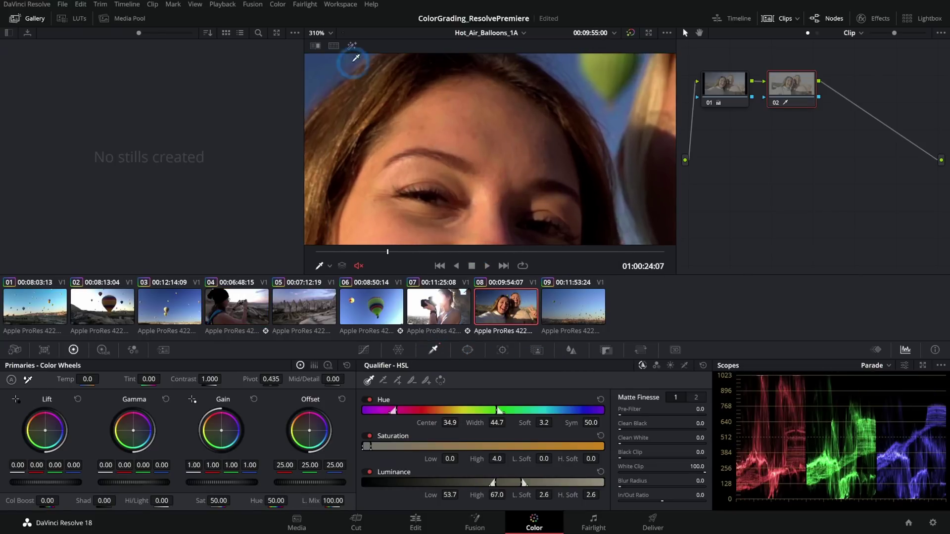
click(352, 46)
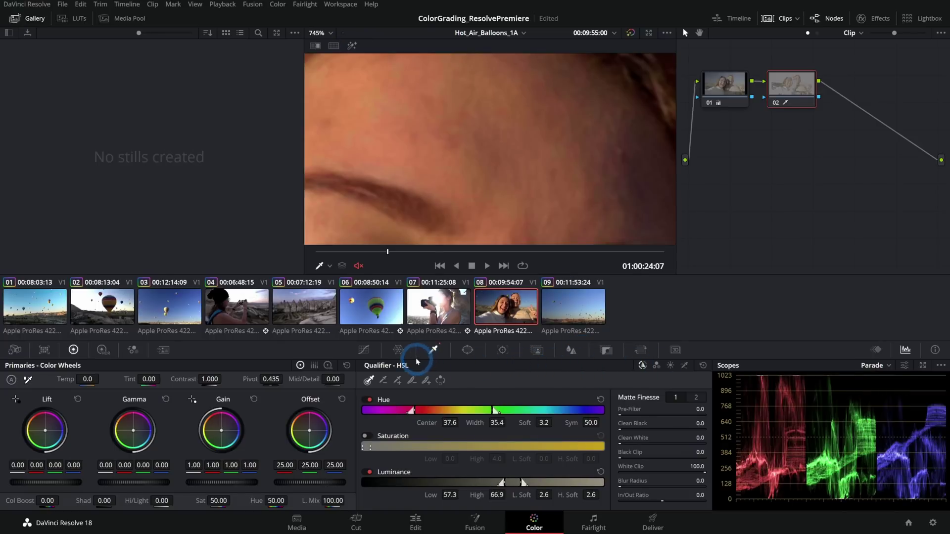
drag(330, 379, 284, 381)
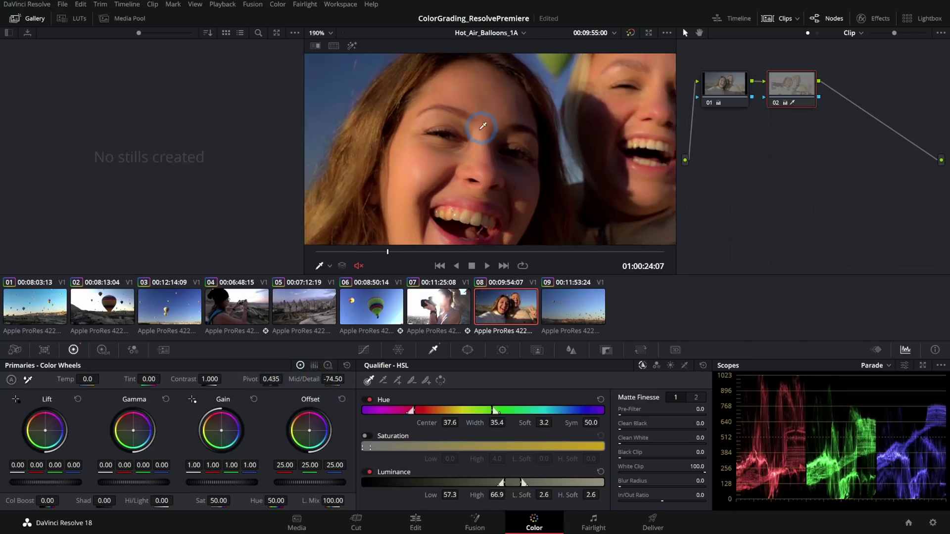
Fit a circle window around the brown-haired woman's face on clip 08's node 02 and track it through the clip.
scroll(482, 127, down, 4)
click(468, 350)
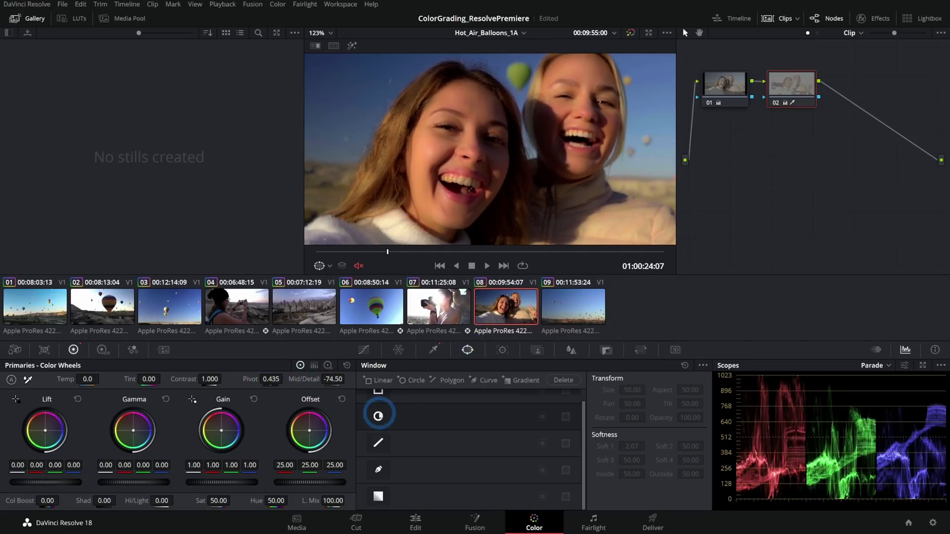
click(378, 416)
drag(582, 170, 559, 170)
drag(526, 202, 491, 189)
drag(522, 158, 508, 158)
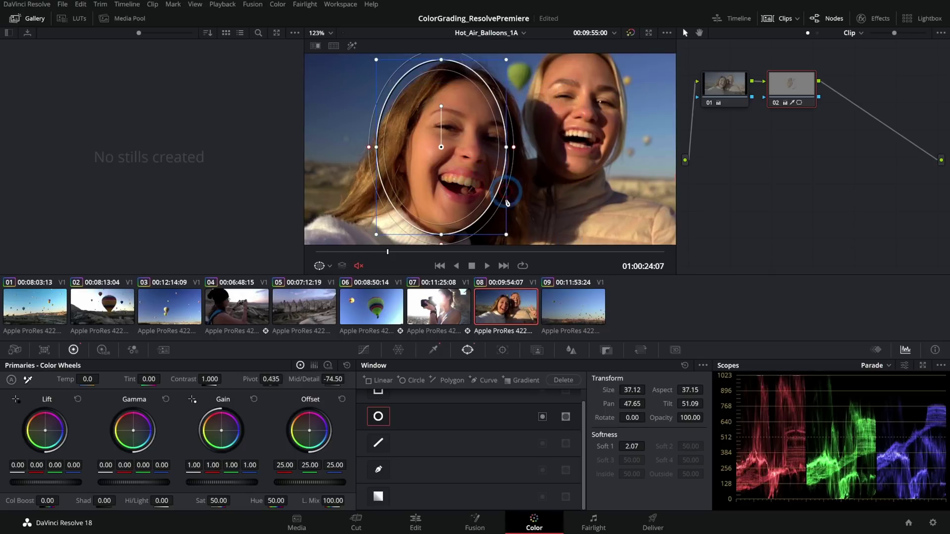
drag(506, 240, 488, 228)
click(502, 349)
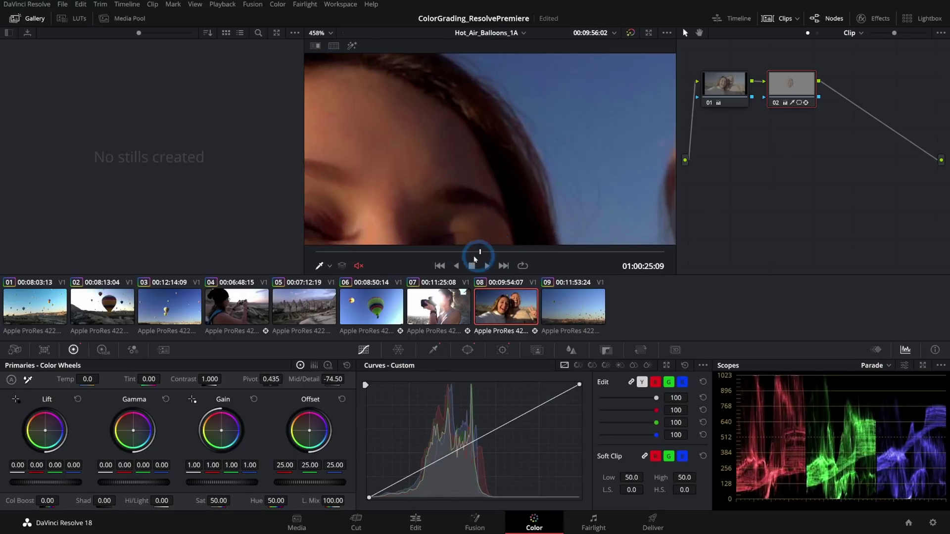
Review the skin softening across clip 08, compare clip 01 with grades bypassed and enabled, and play back clip 06.
drag(474, 257, 290, 251)
key(shift+z)
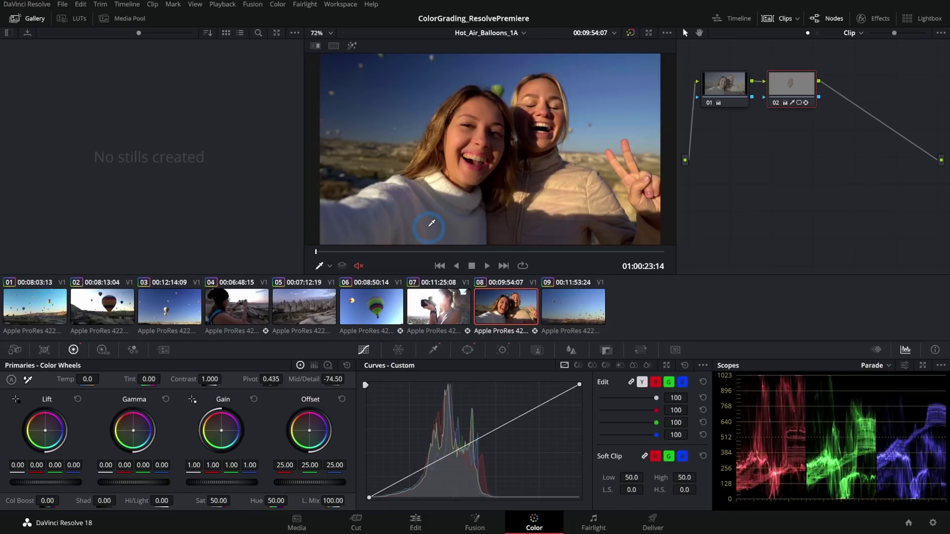
click(631, 32)
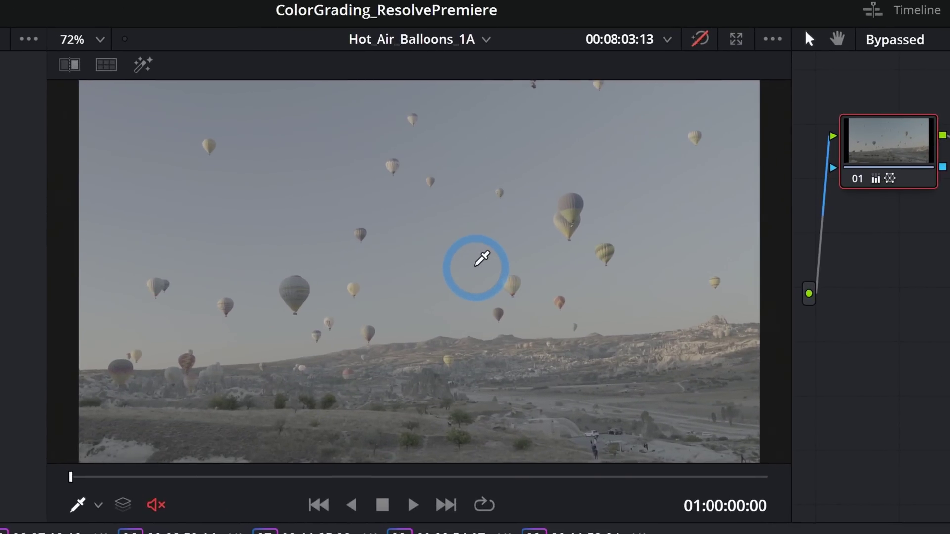
key(shift+d)
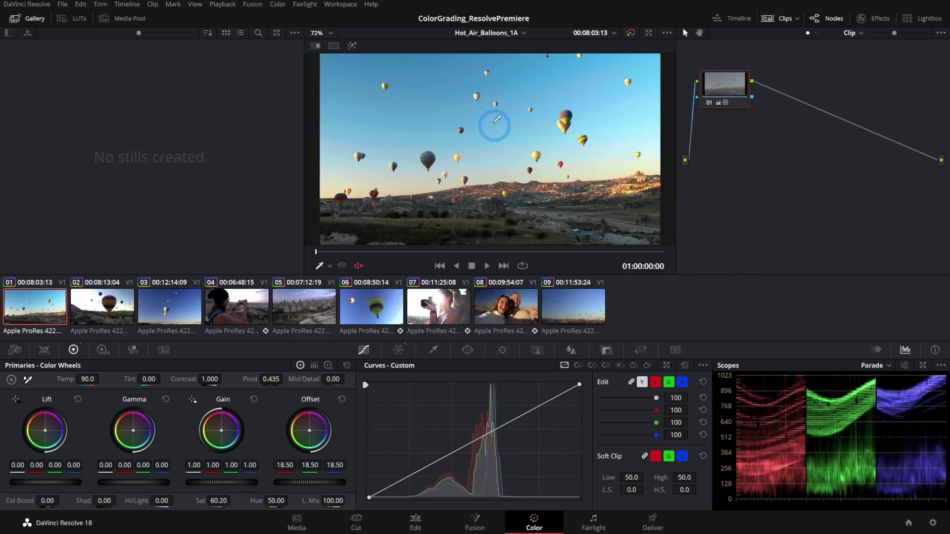
click(356, 312)
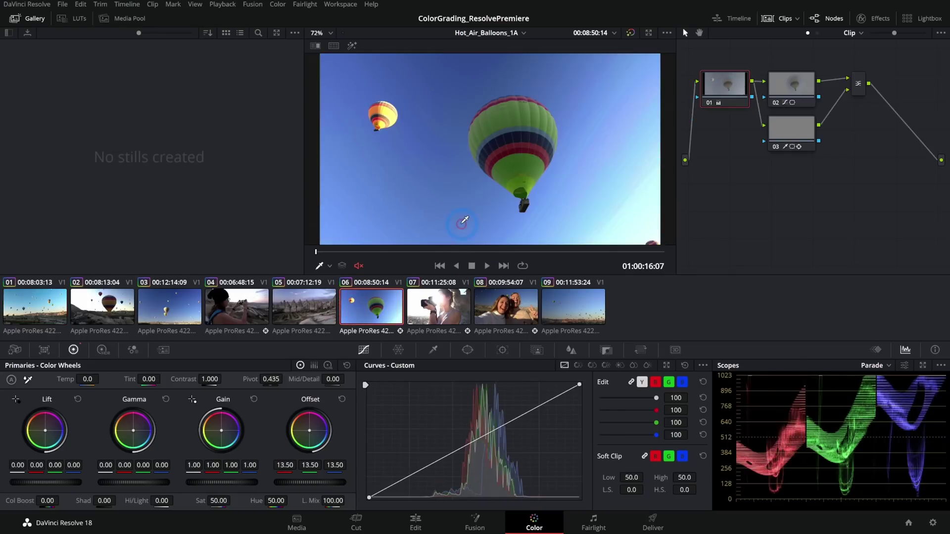
key(space)
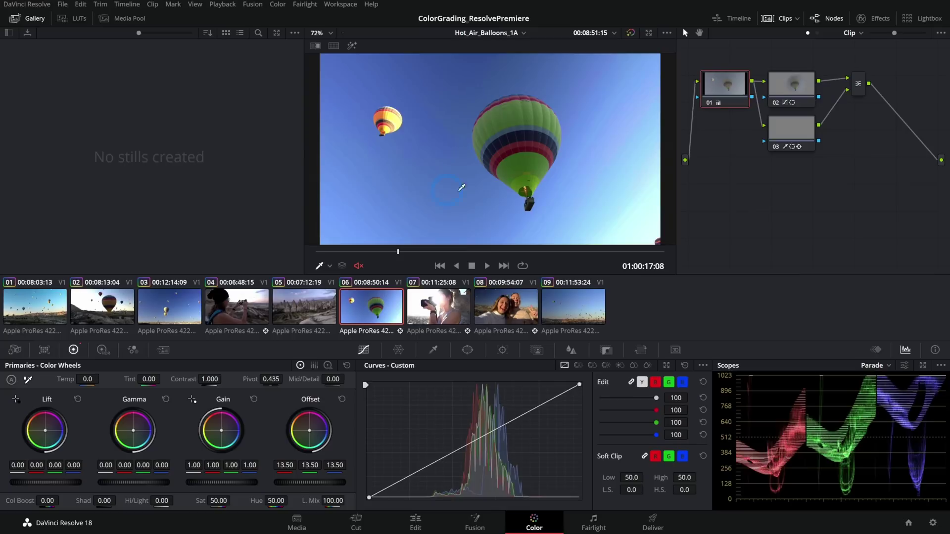